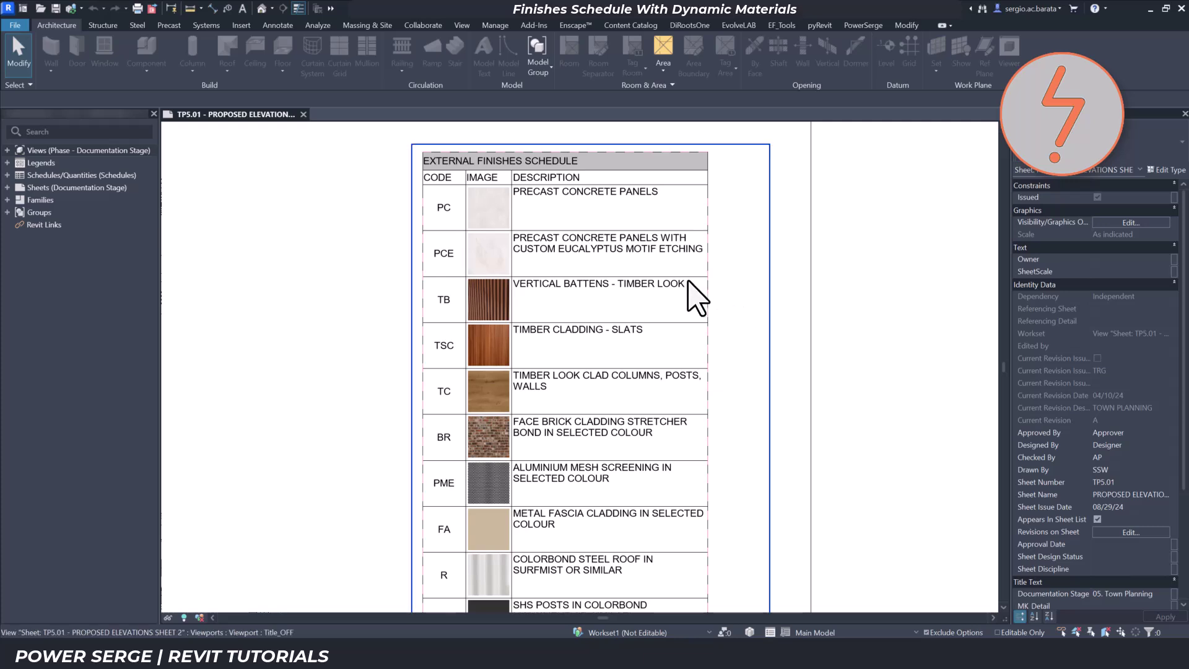
Activate the External Finishes Schedule legend view on the sheet
{"action": "left_click", "coordinate": [689, 280]}
{"action": "right_click", "coordinate": [689, 282]}
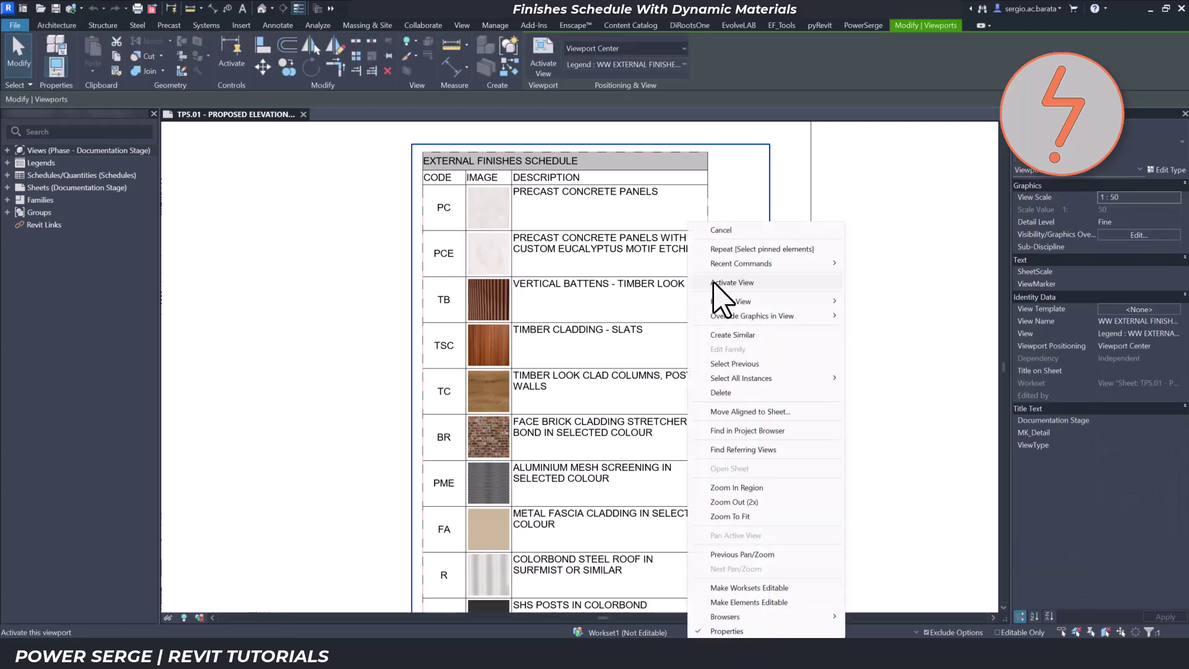
{"action": "left_click", "coordinate": [714, 283]}
Inspect the VERTICAL BATTENS text note, the table's right border line and the PC concrete image
{"action": "left_click", "coordinate": [720, 289]}
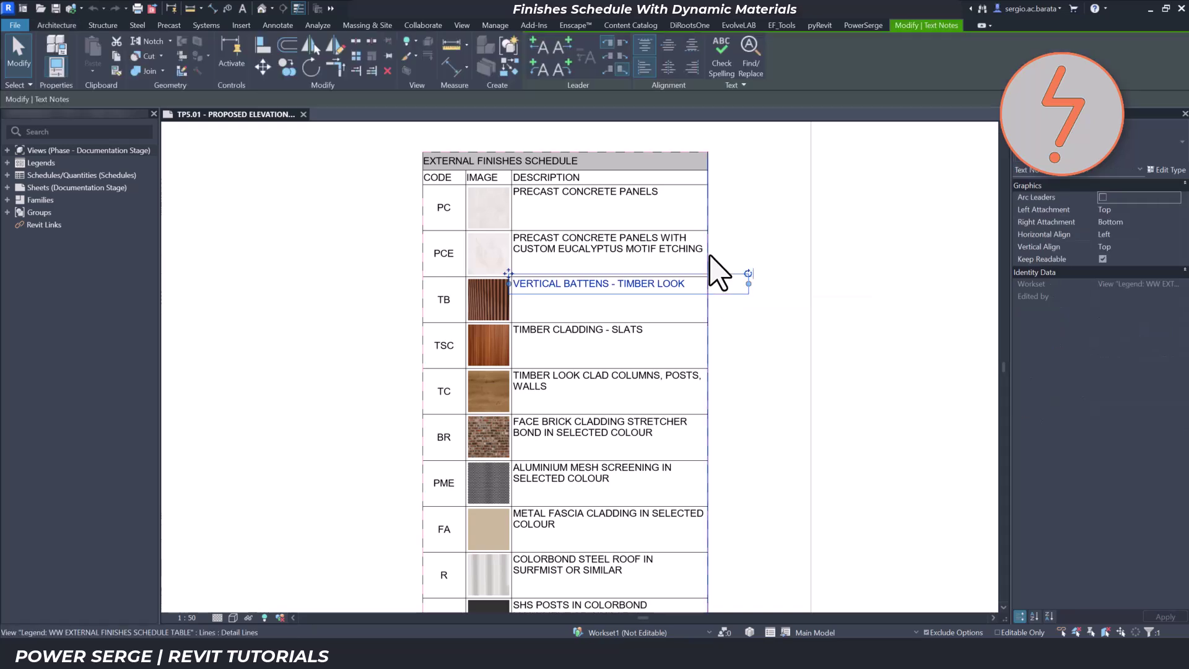
{"action": "left_click", "coordinate": [706, 254]}
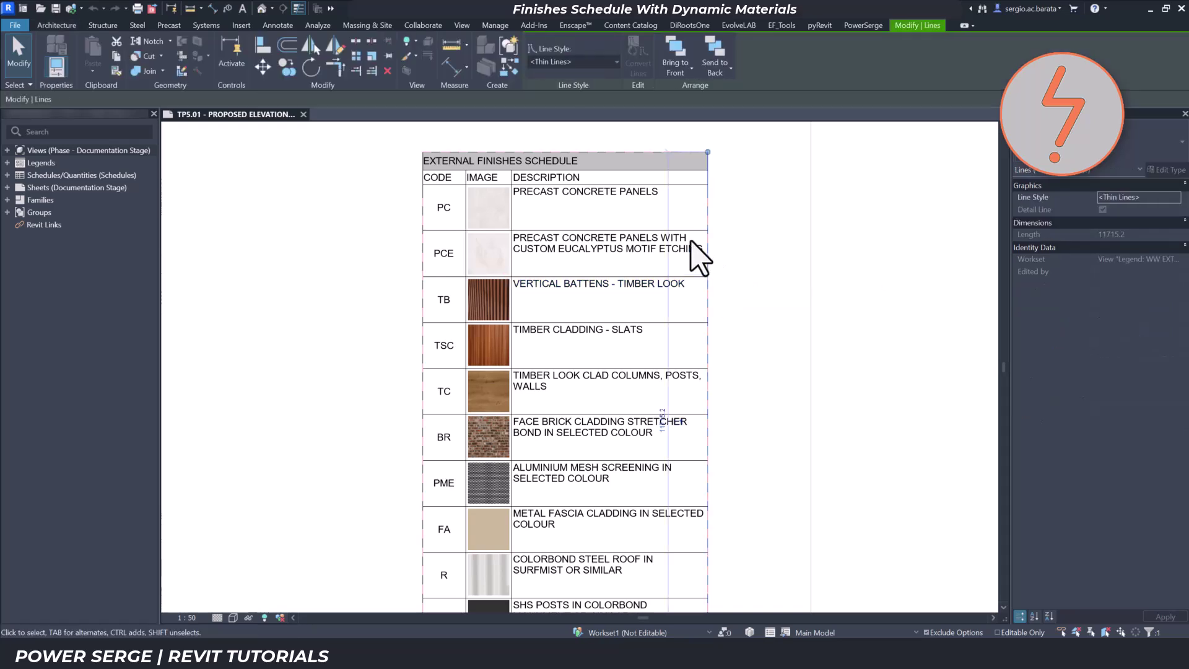
{"action": "left_click", "coordinate": [477, 210]}
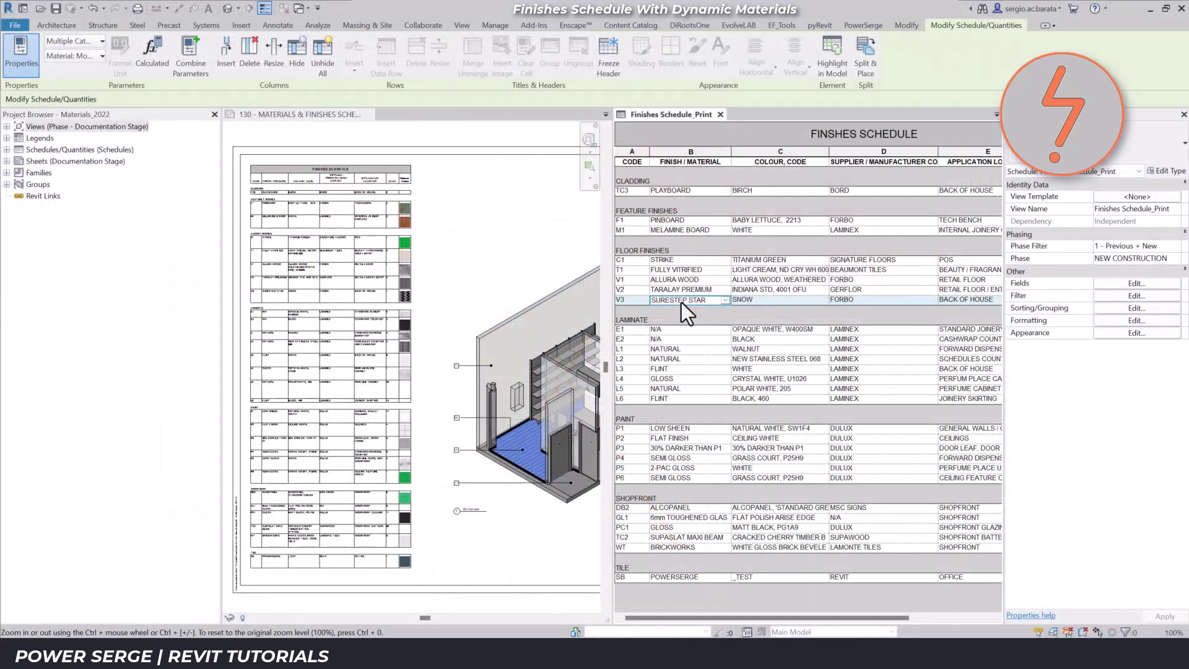
Highlight the V1 ALLURA WOOD floor and P1 LOW SHEEN walls, then show WT BRICKWORKS walls from Finishes Schedule_Print
{"action": "left_click", "coordinate": [675, 280]}
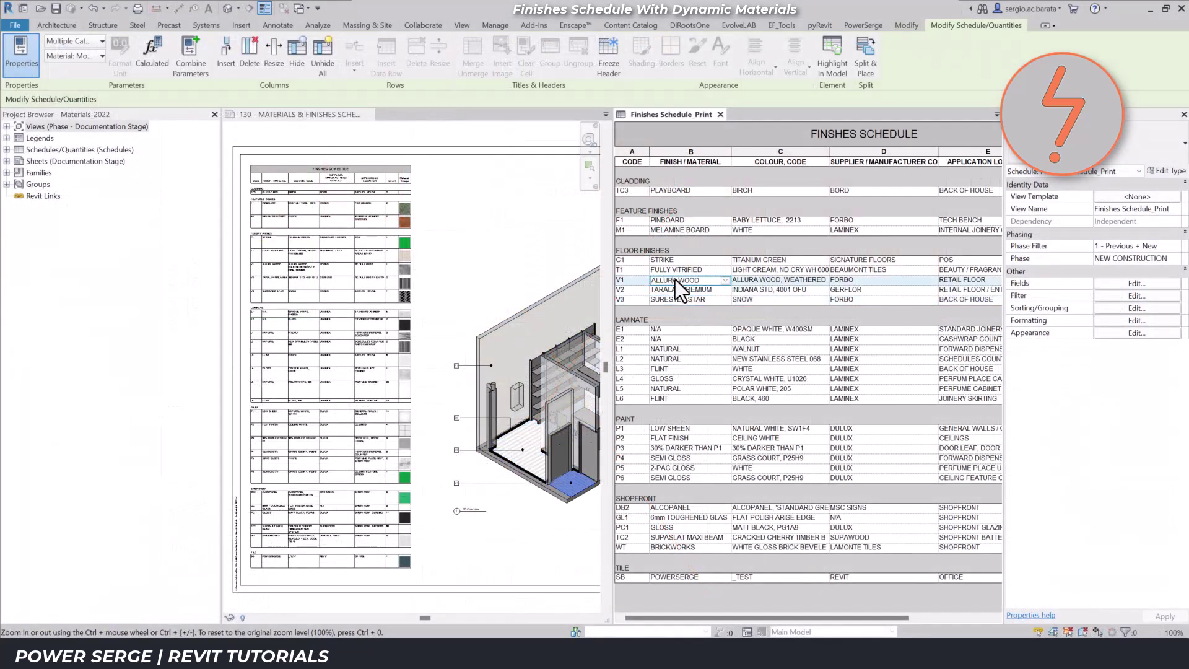
{"action": "left_click", "coordinate": [664, 428]}
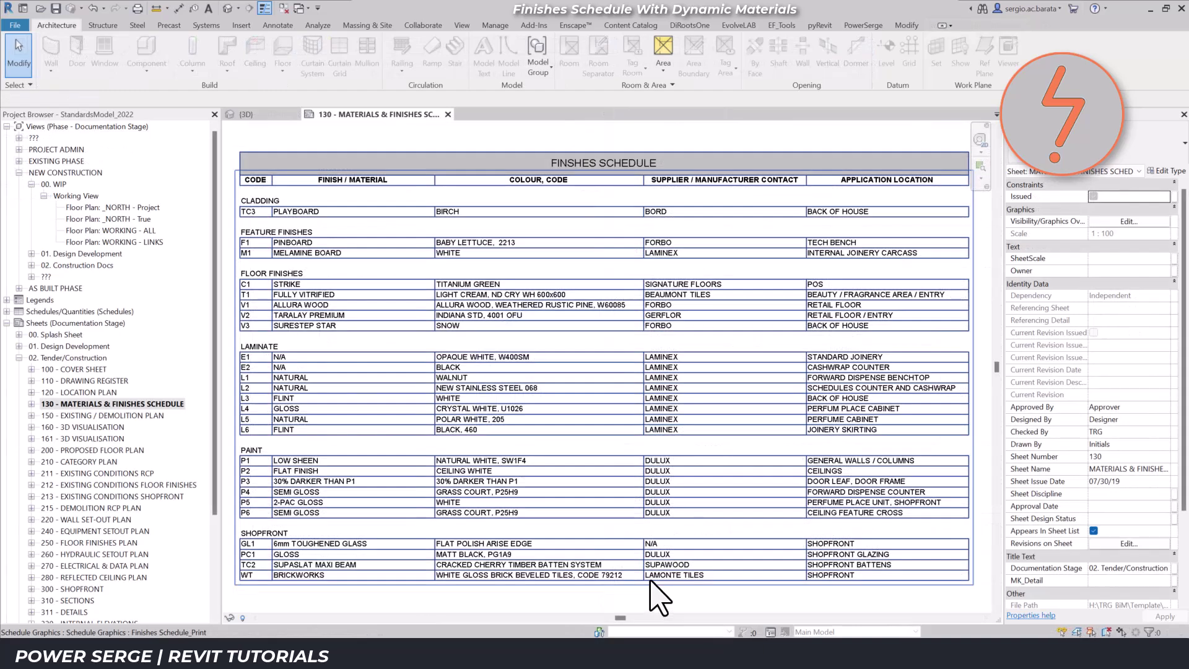
{"action": "left_click", "coordinate": [650, 582]}
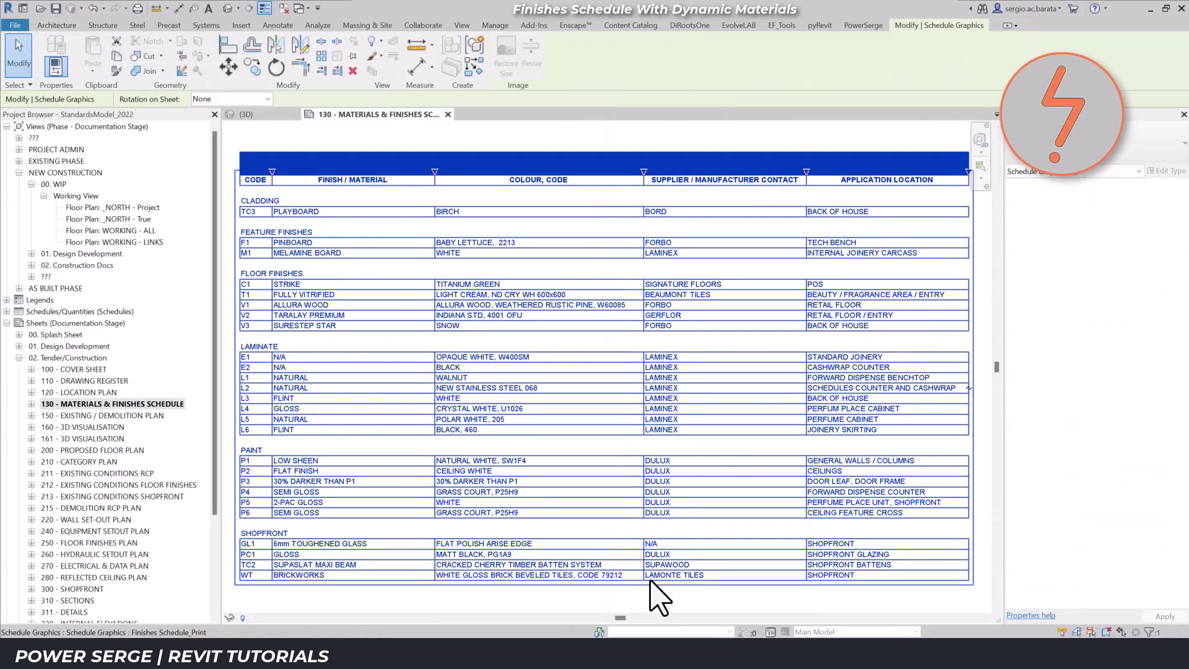
{"action": "right_click", "coordinate": [651, 581]}
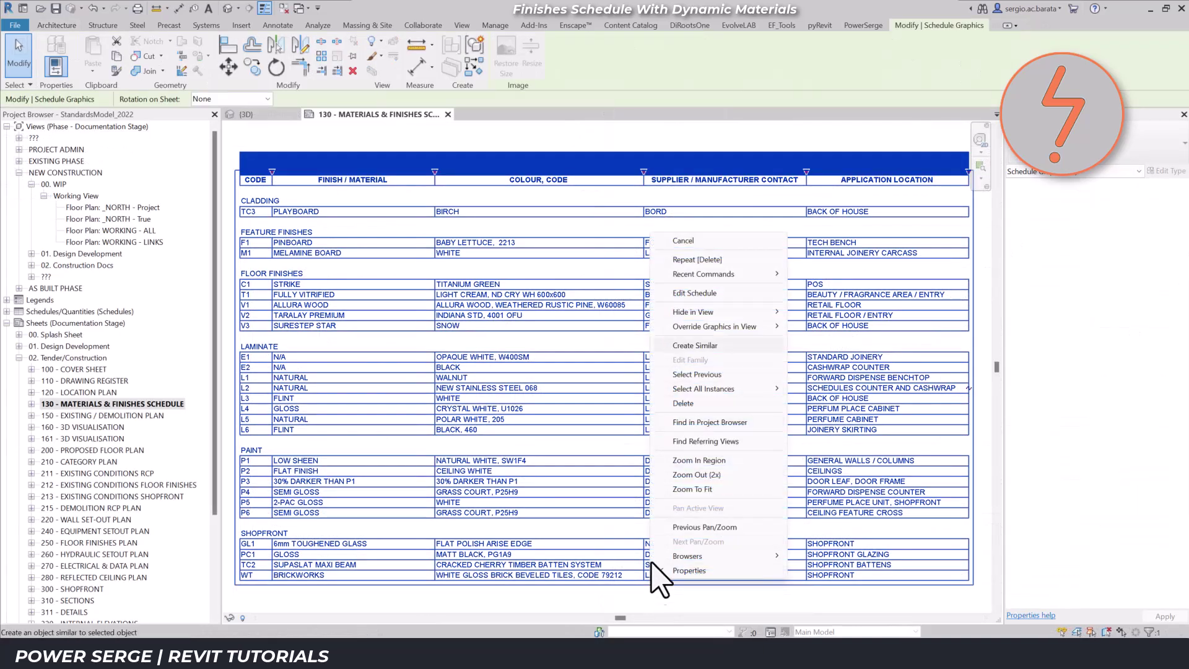
{"action": "left_click", "coordinate": [667, 294]}
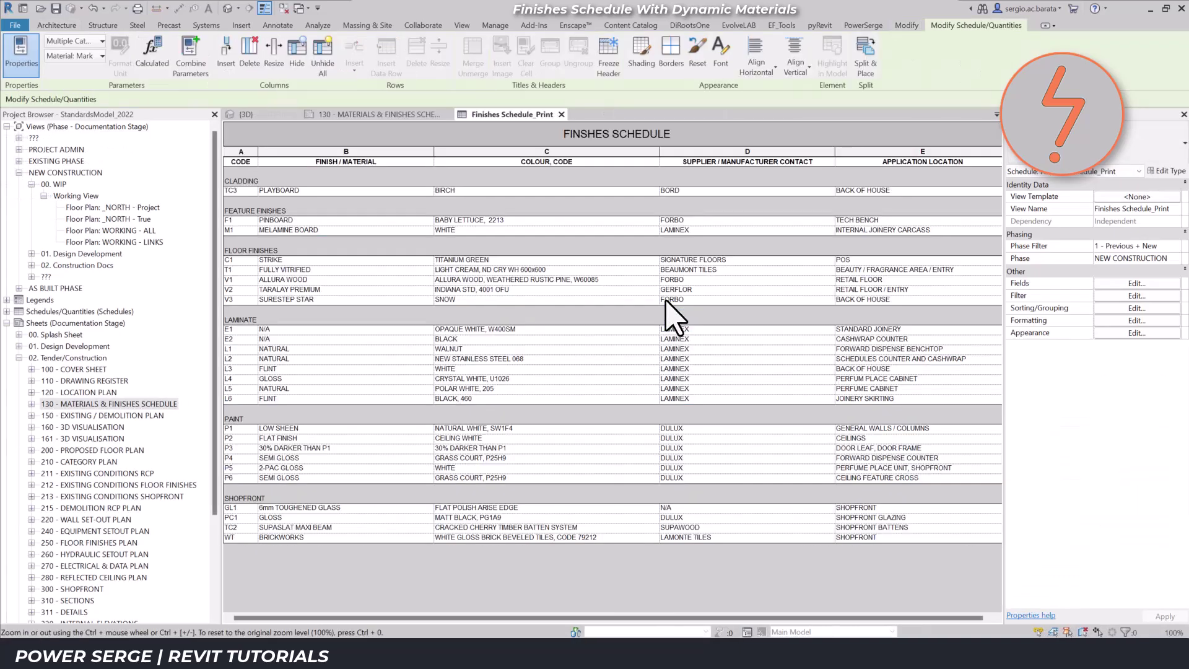
{"action": "left_click", "coordinate": [410, 538]}
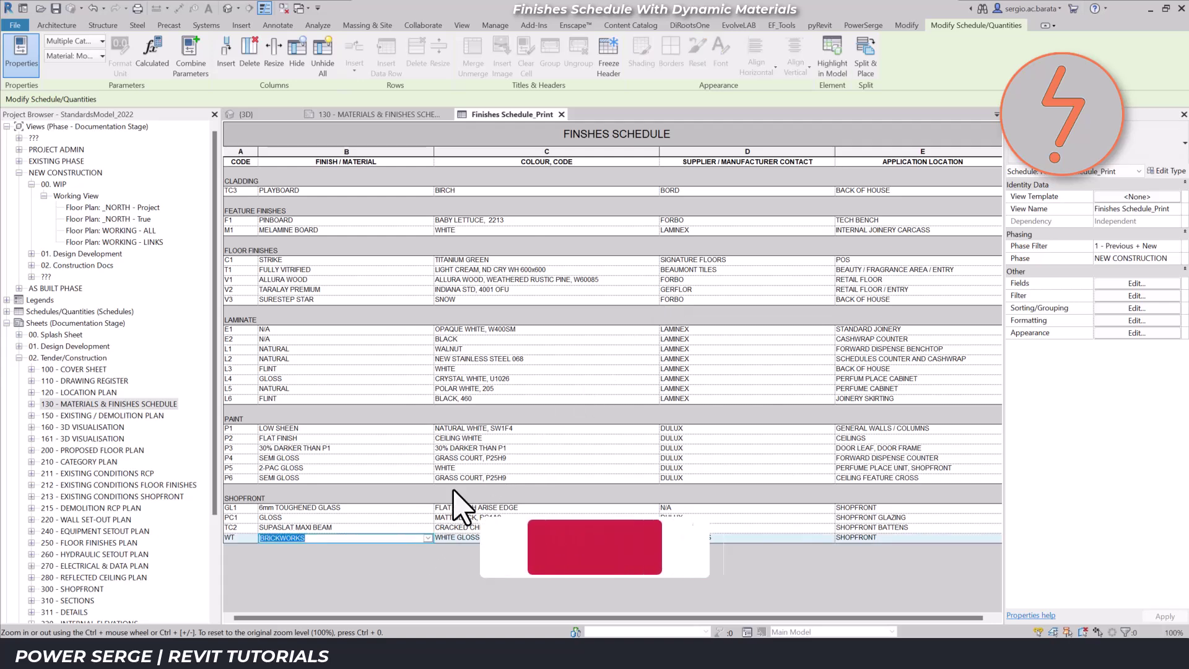
{"action": "left_click", "coordinate": [830, 68]}
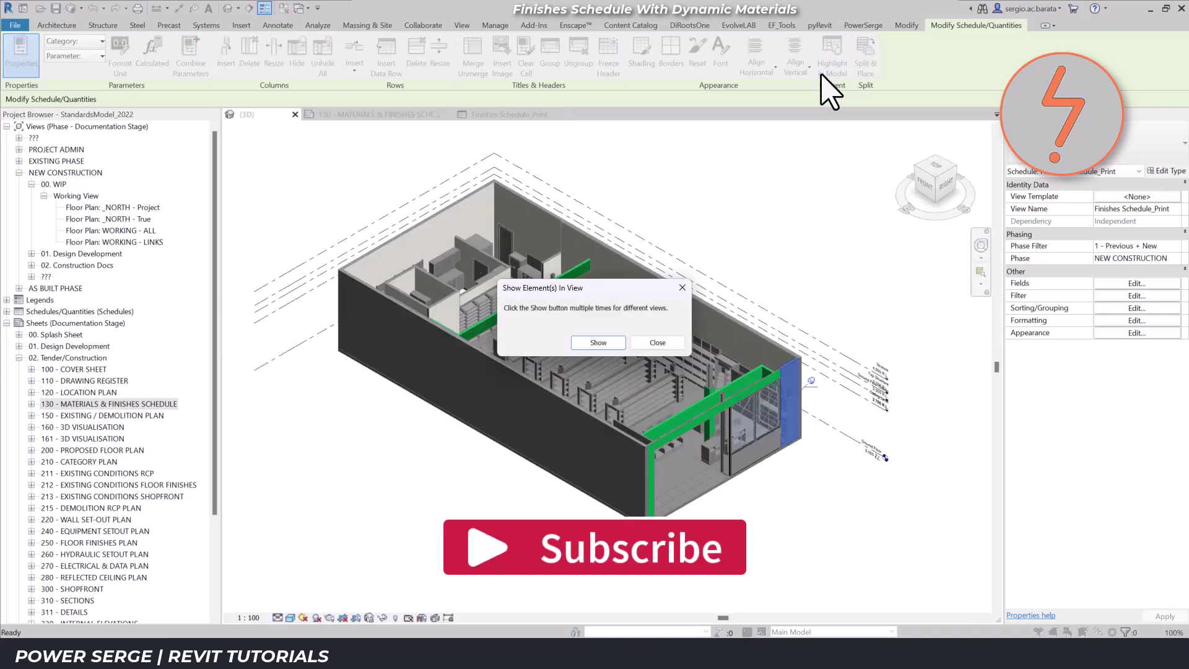
Zoom to the corner and open the blue wall's row 6 brick tile layer material
{"action": "left_click", "coordinate": [656, 341]}
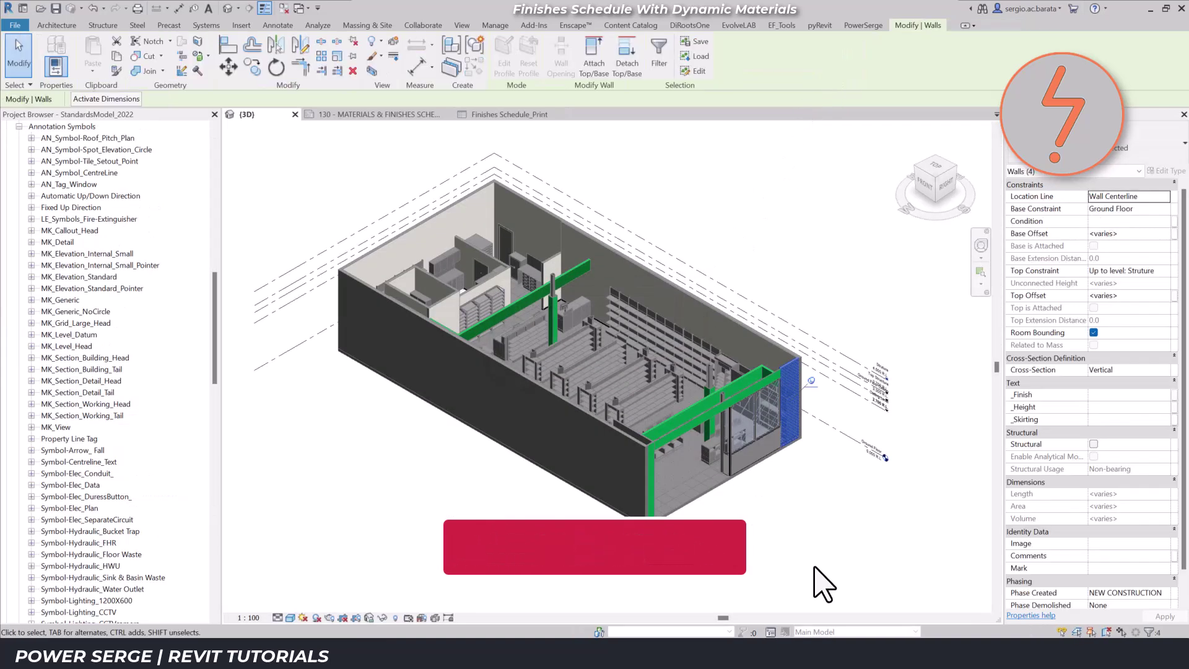
{"action": "right_click", "coordinate": [809, 526]}
{"action": "left_click", "coordinate": [844, 405]}
{"action": "left_click_drag", "start_coordinate": [748, 316], "coordinate": [832, 474]}
{"action": "left_click", "coordinate": [618, 411]}
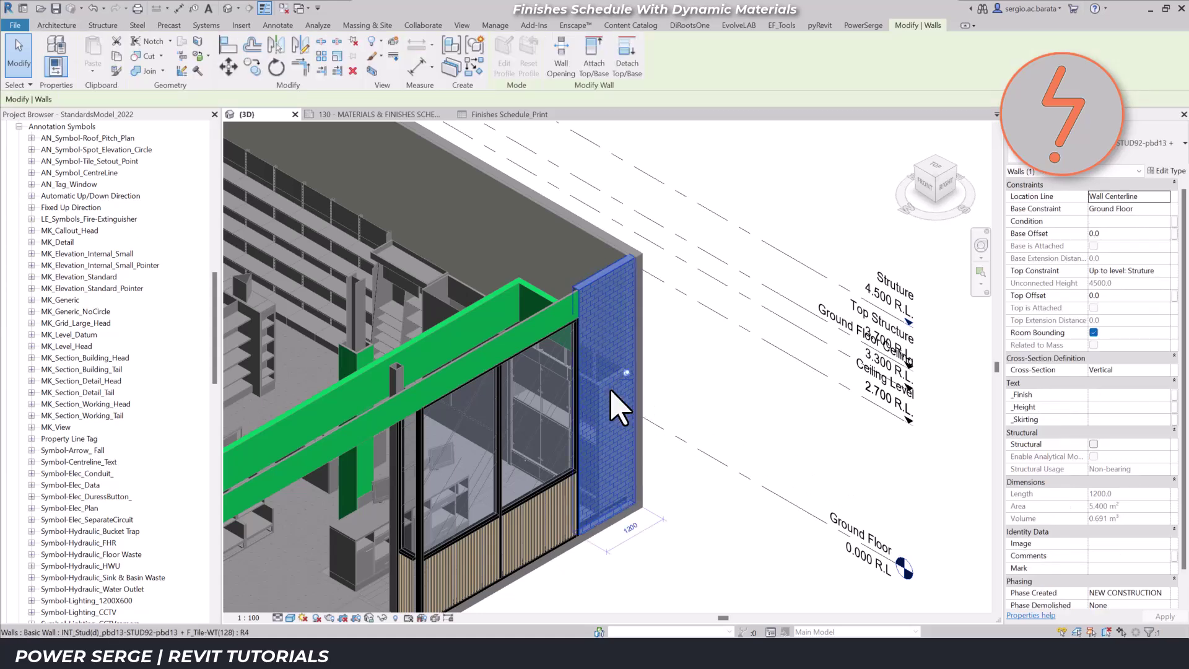
{"action": "left_click", "coordinate": [1169, 171]}
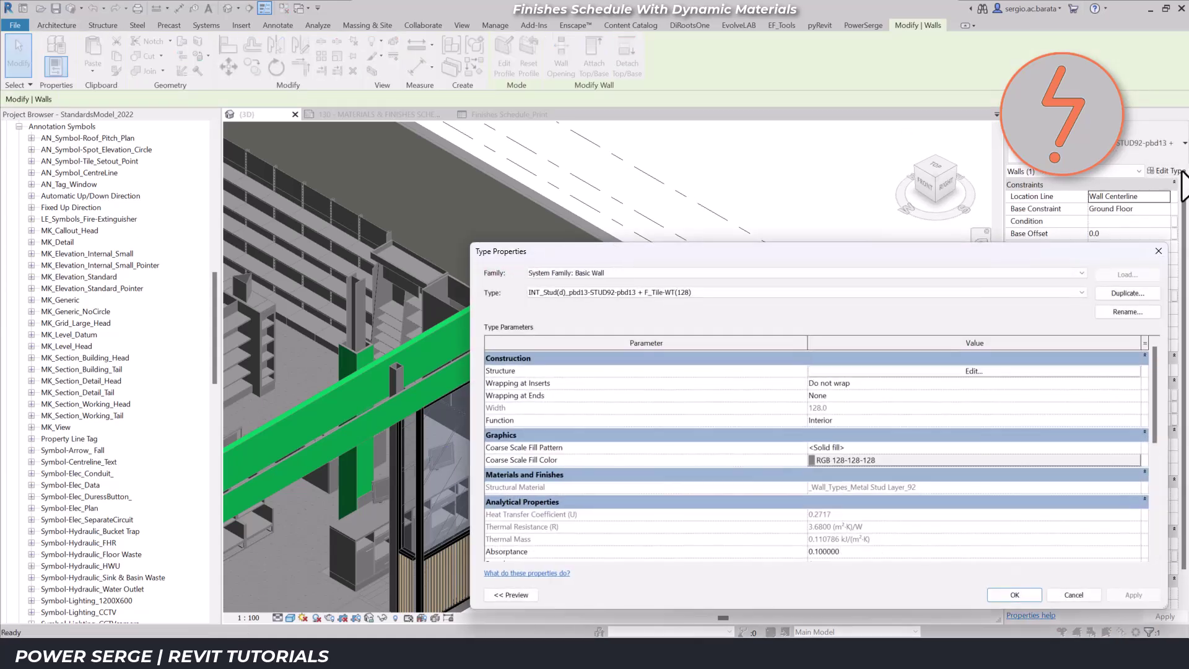
{"action": "left_click", "coordinate": [1004, 370]}
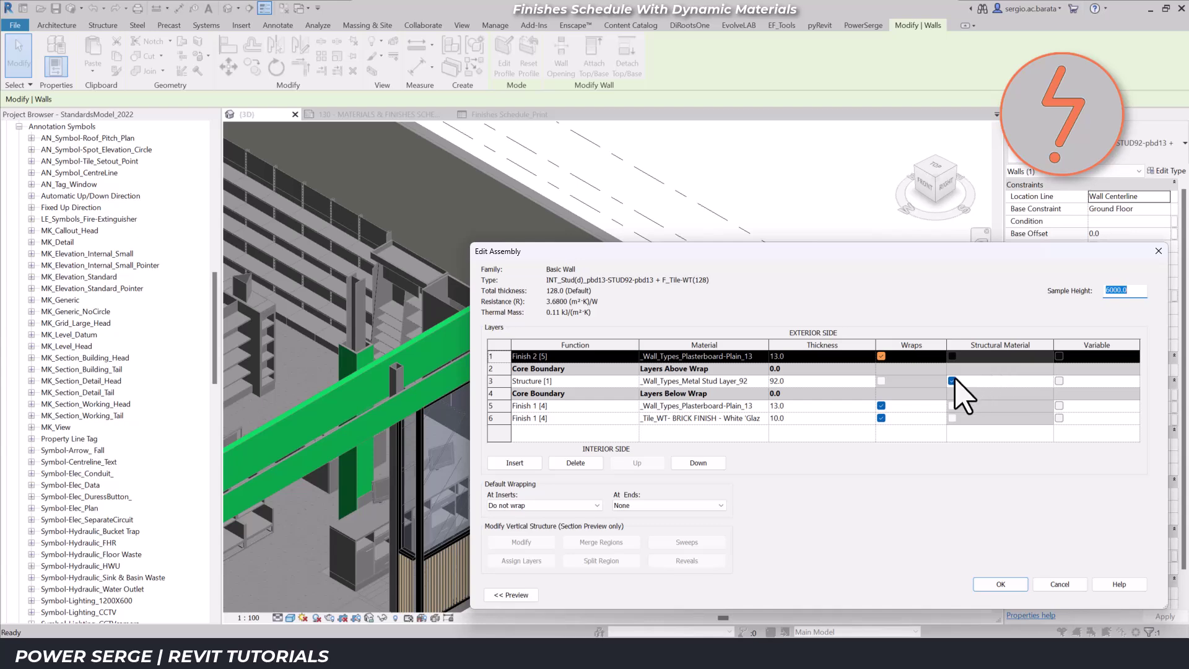
{"action": "left_click", "coordinate": [744, 418]}
Open the brick tile material's details and review the material project parameters, including Material Appliction Location
{"action": "left_click", "coordinate": [764, 419]}
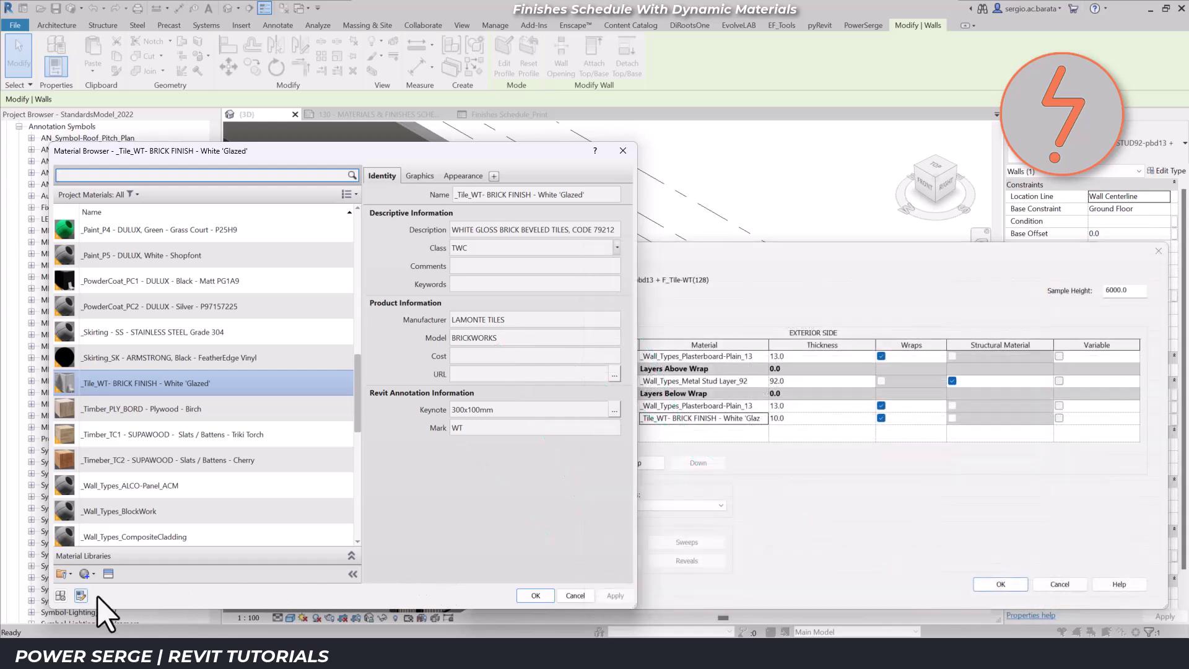
{"action": "left_click", "coordinate": [81, 596]}
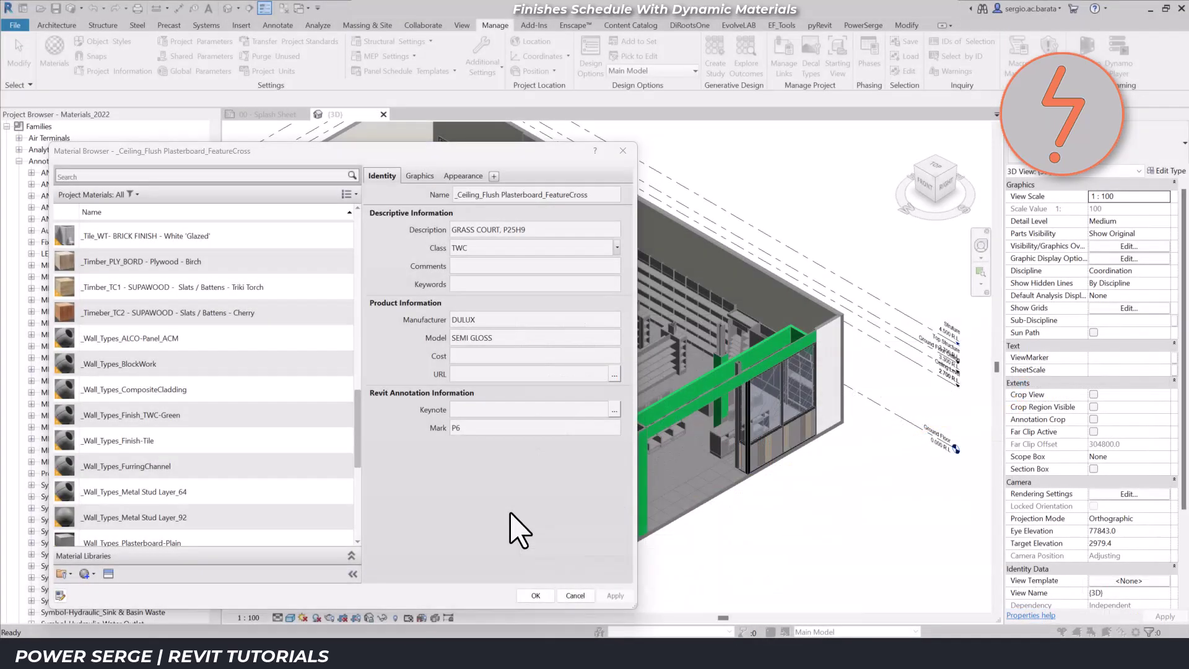
Duplicate the _Tile_WT- BRICK FINISH - White 'Glazed' material, keeping the default name
{"action": "left_click", "coordinate": [244, 239]}
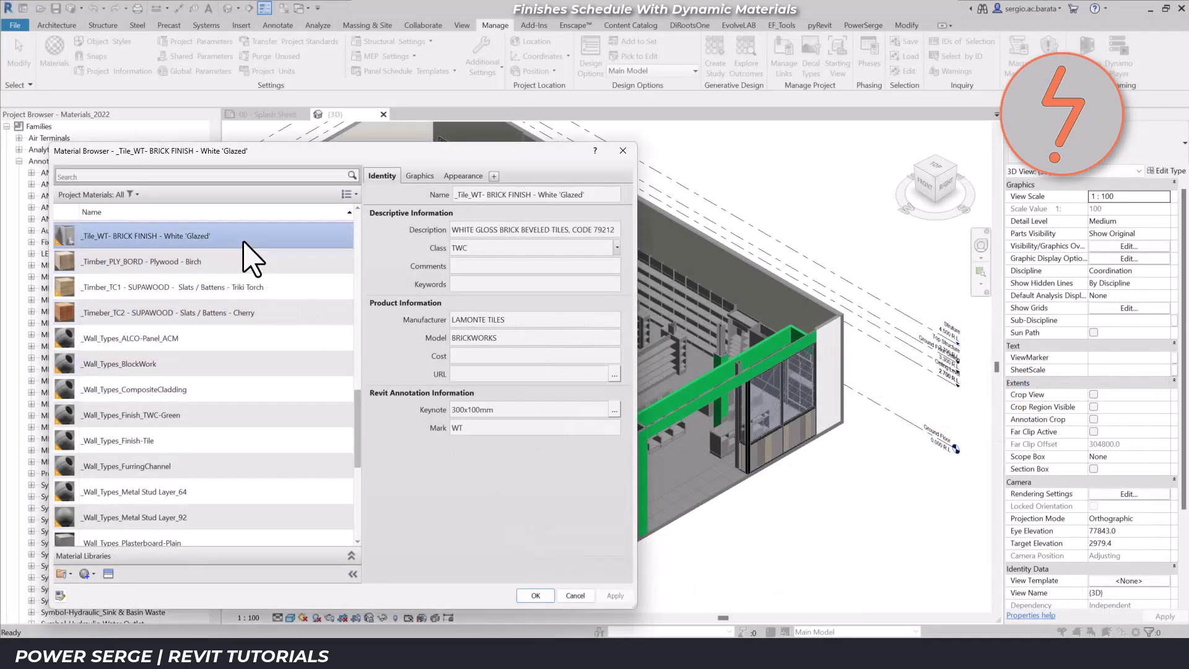
{"action": "right_click", "coordinate": [243, 241]}
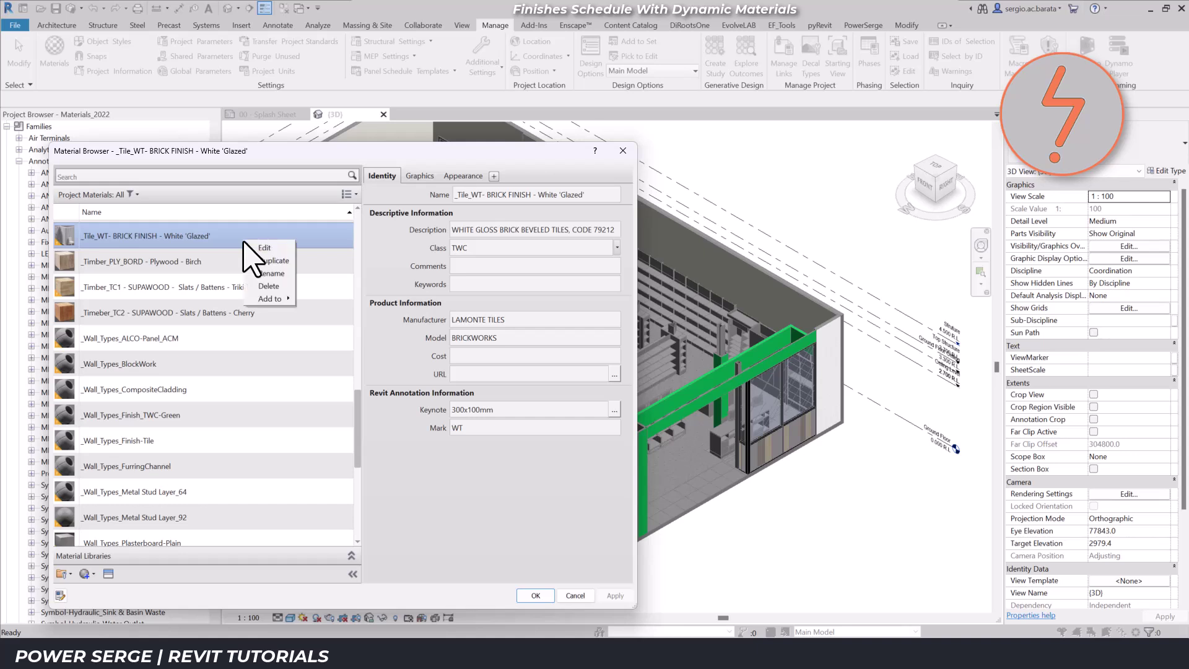
{"action": "left_click", "coordinate": [272, 260]}
{"action": "key", "text": "Return"}
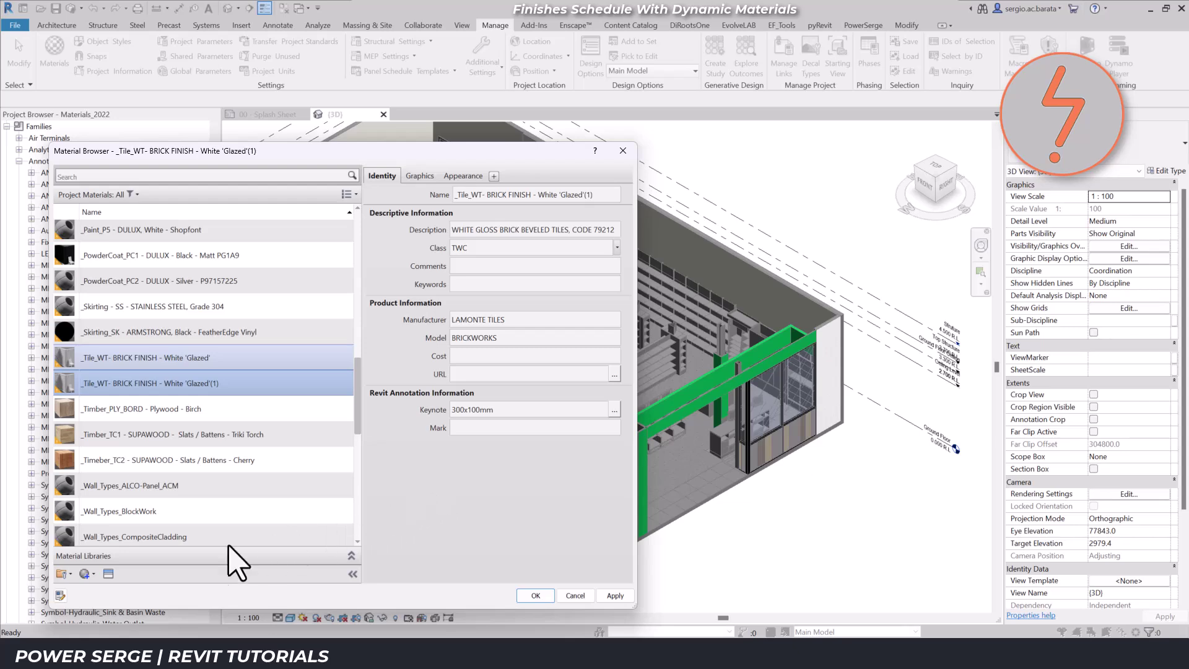
Browse Appearance Library > Ceramic > Tile in the Asset Browser
{"action": "left_click", "coordinate": [109, 573]}
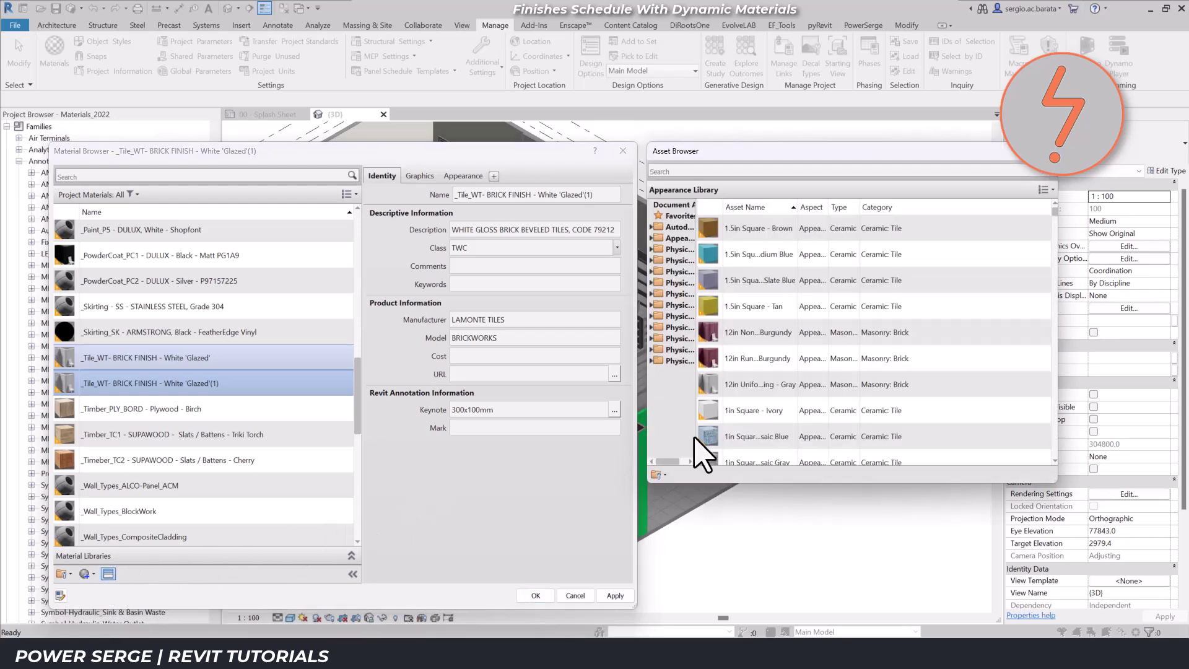
{"action": "left_click_drag", "start_coordinate": [695, 439], "coordinate": [798, 432]}
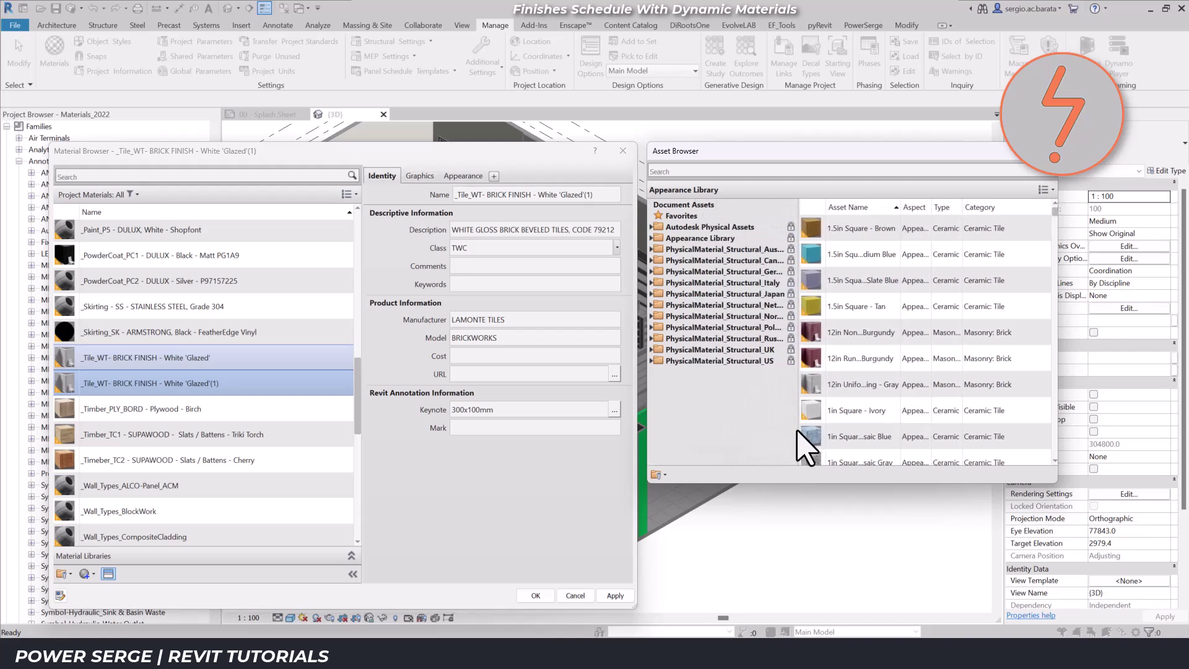
{"action": "left_click", "coordinate": [651, 239]}
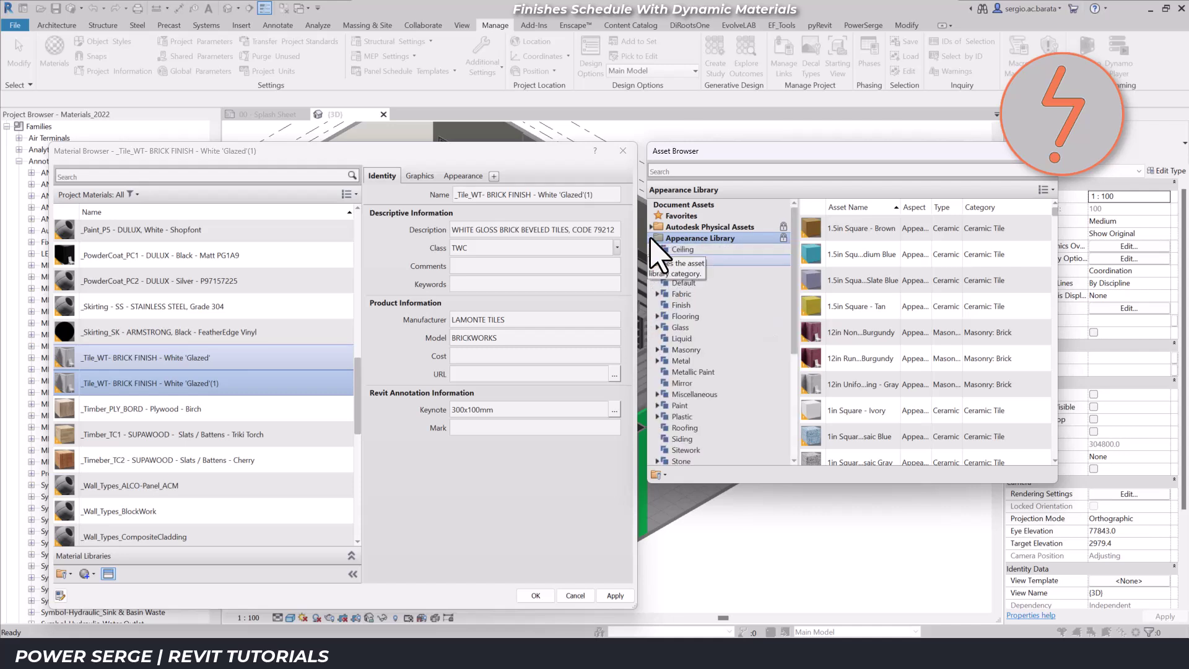
{"action": "left_click", "coordinate": [657, 261]}
{"action": "key", "text": "Down"}
{"action": "key", "text": "Down"}
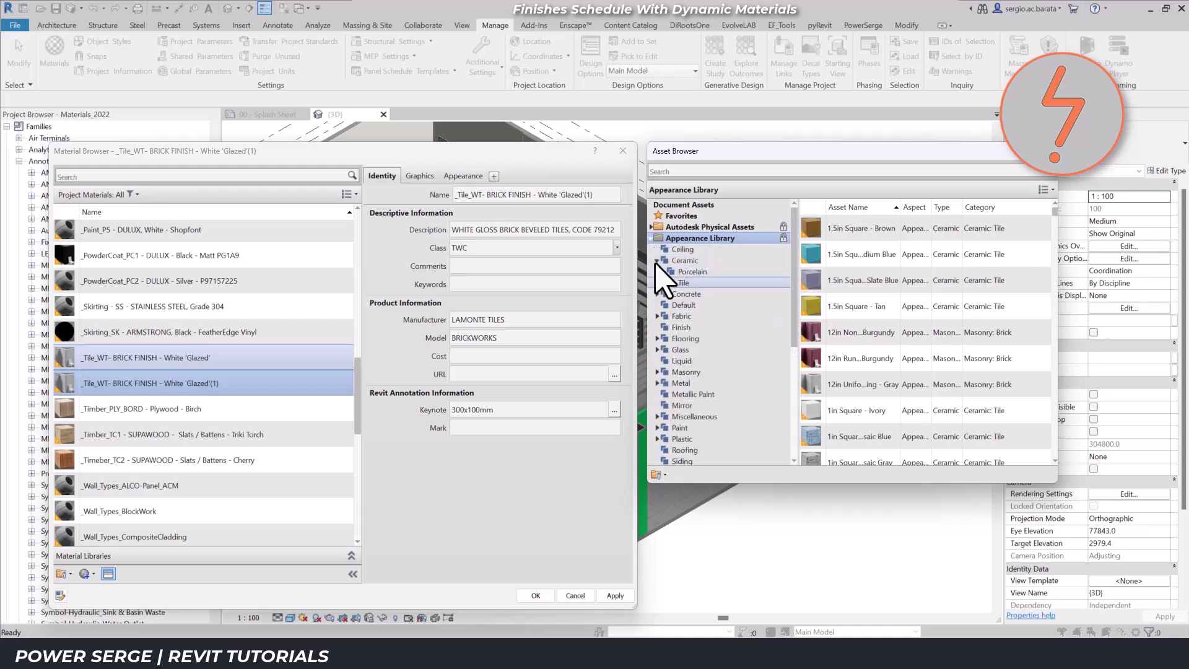
Give the copy the 1.5in Square Medium Blue appearance with relief pattern and rename it _Tile_WT- Medium Blue
{"action": "left_click", "coordinate": [1044, 253]}
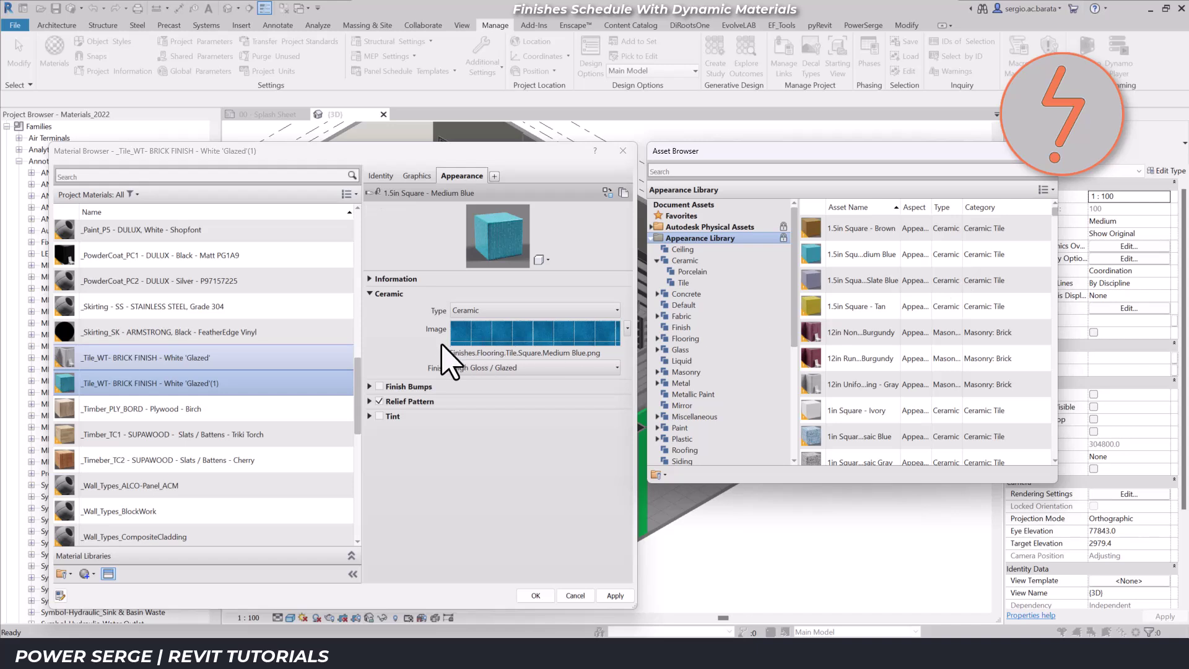
{"action": "left_click", "coordinate": [370, 402]}
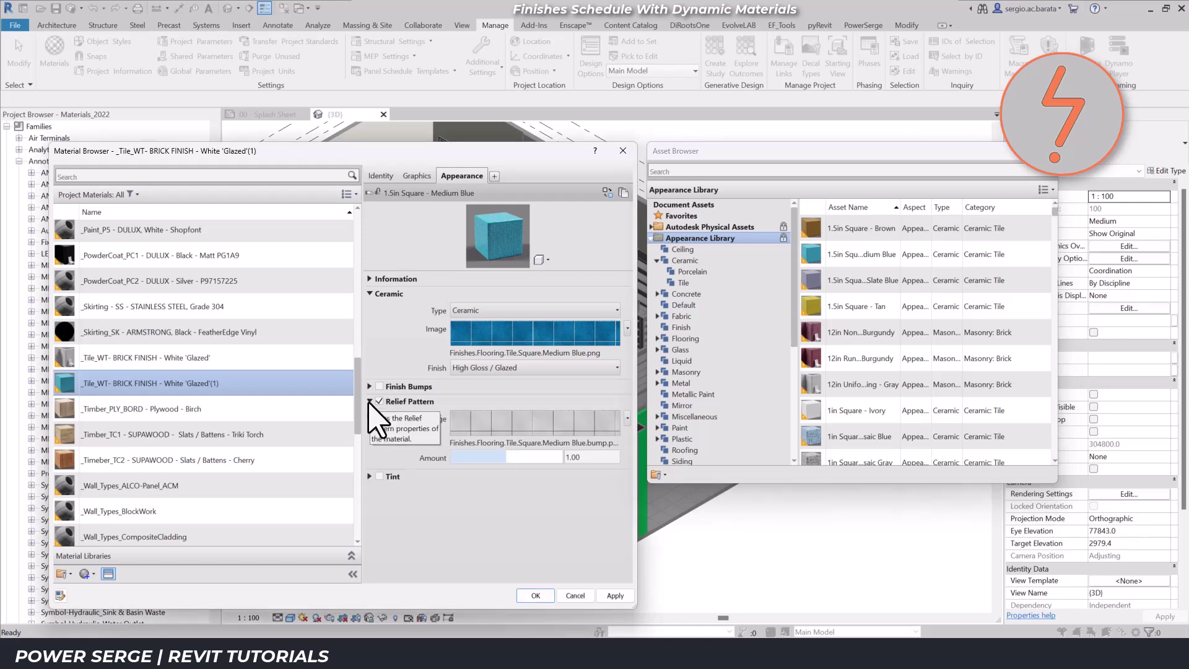
{"action": "left_click", "coordinate": [389, 176]}
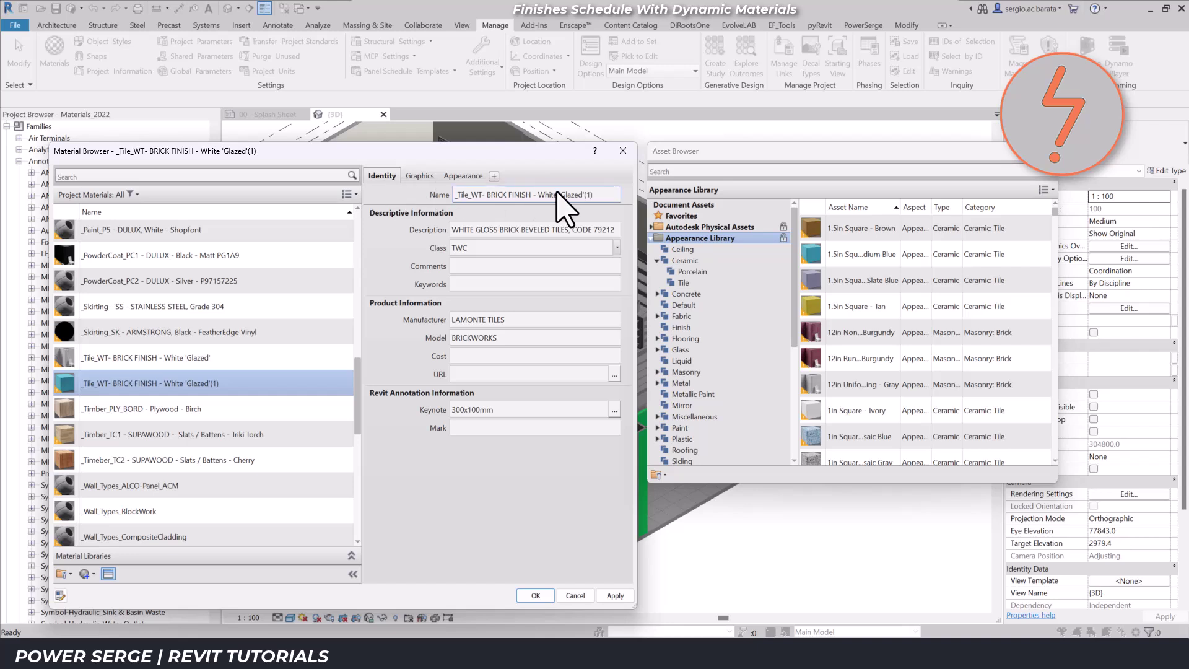
{"action": "triple_click", "coordinate": [602, 195]}
{"action": "left_click", "coordinate": [604, 195]}
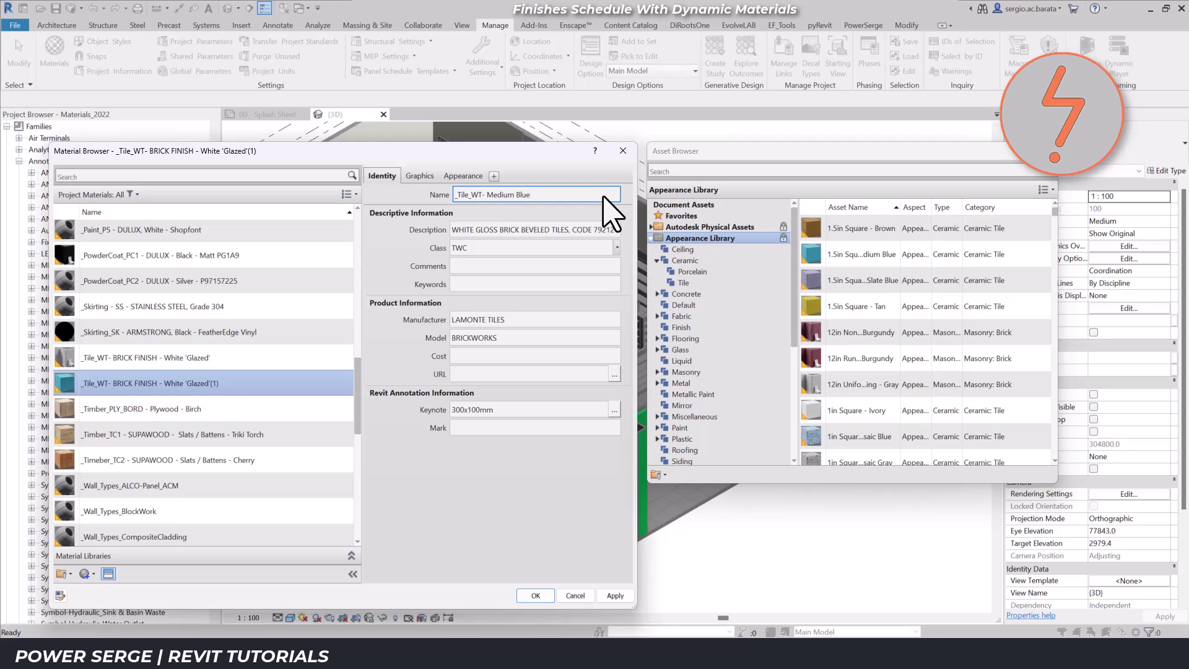
{"action": "left_click", "coordinate": [615, 595]}
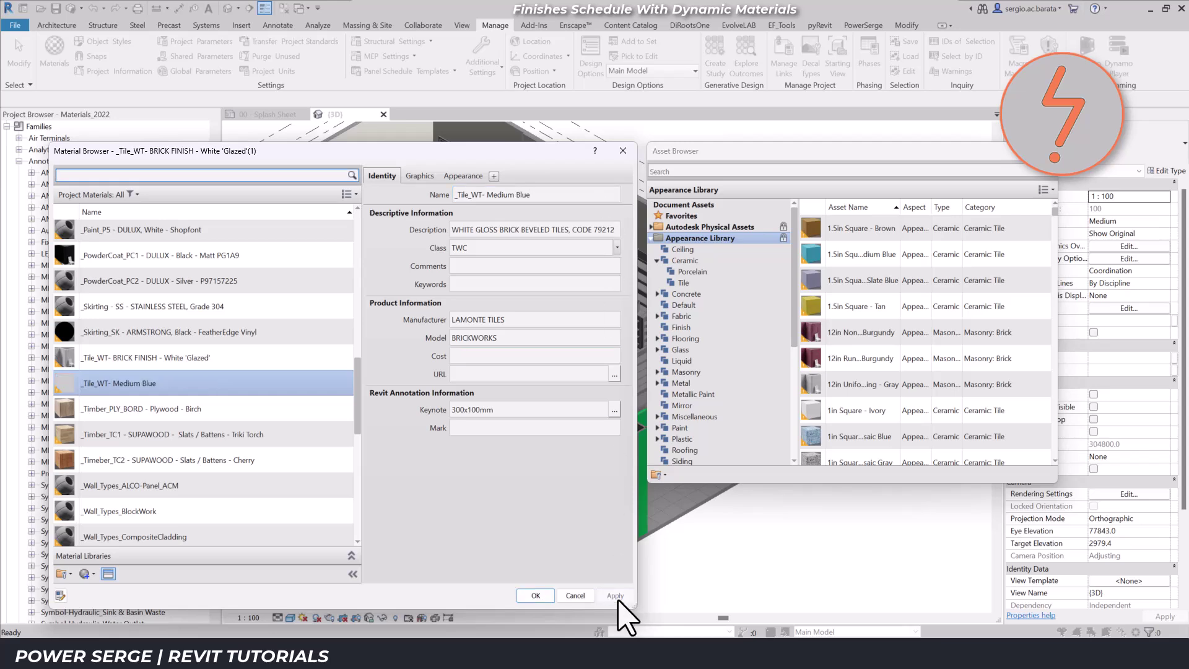
{"action": "left_click", "coordinate": [544, 599]}
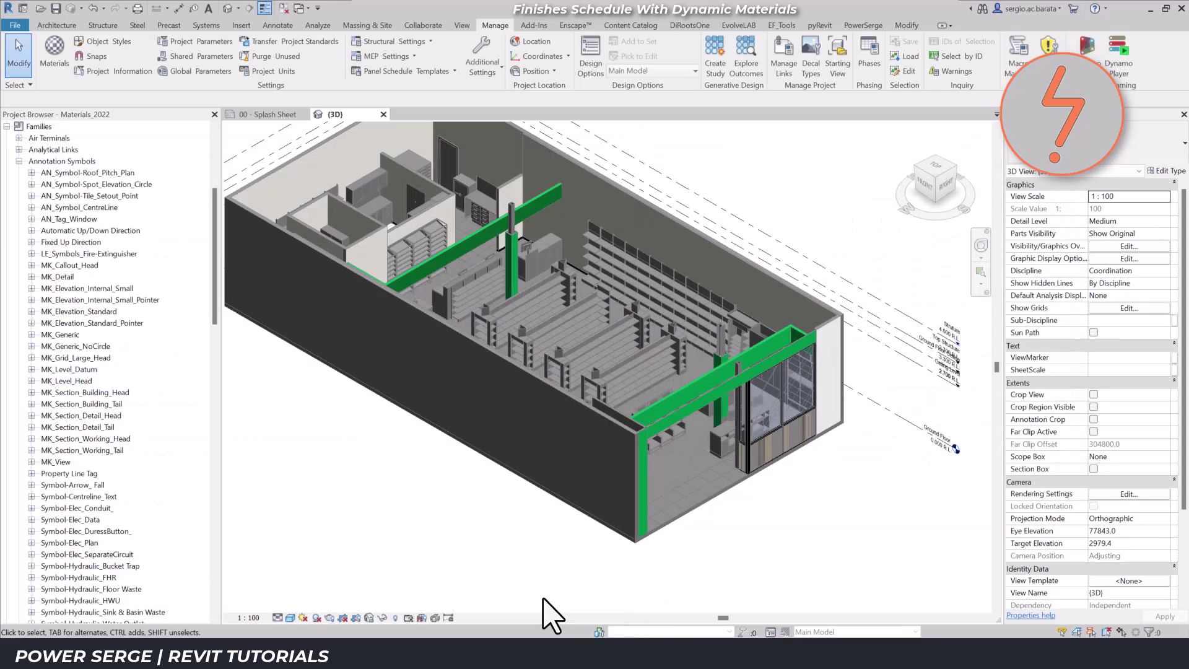
Draw a 900 mm architectural wall on the WORKING - ALL floor plan
{"action": "left_click_drag", "start_coordinate": [215, 285], "coordinate": [215, 228]}
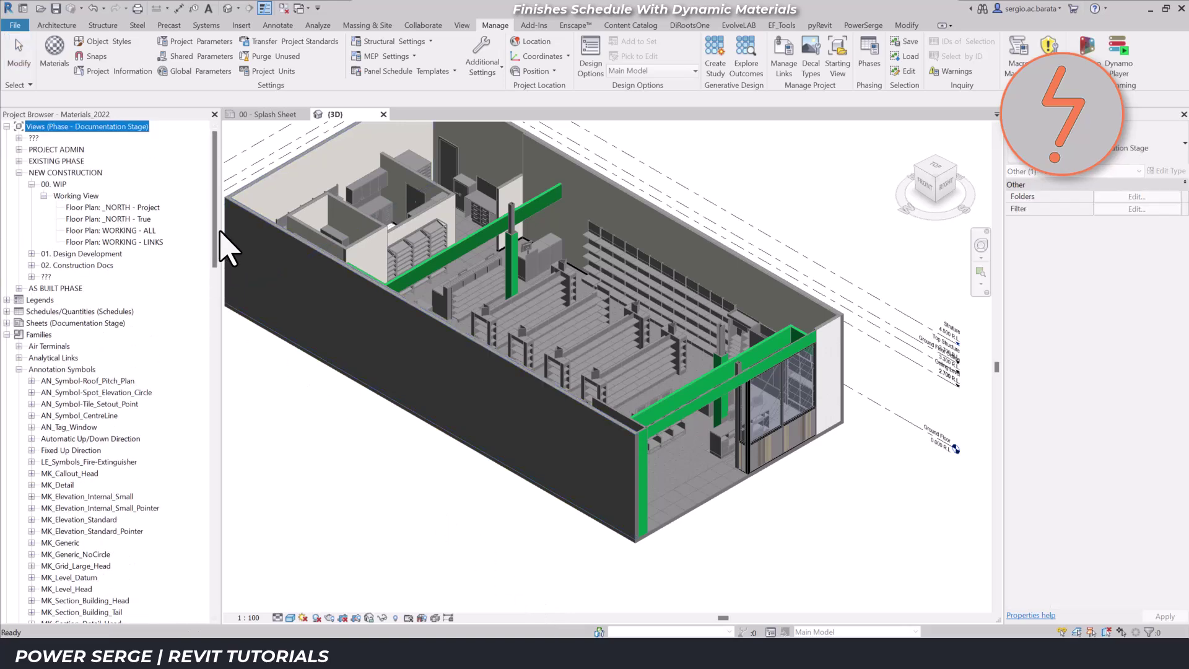
{"action": "double_click", "coordinate": [139, 231]}
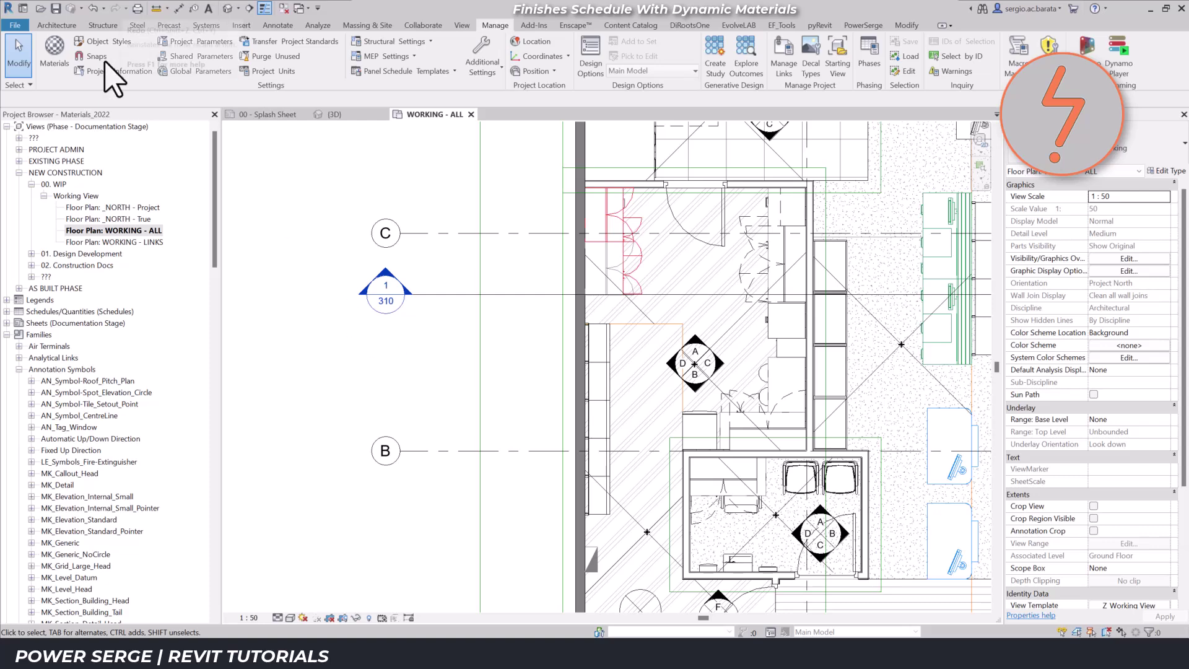
{"action": "left_click", "coordinate": [56, 25]}
{"action": "left_click", "coordinate": [51, 67]}
{"action": "left_click", "coordinate": [87, 93]}
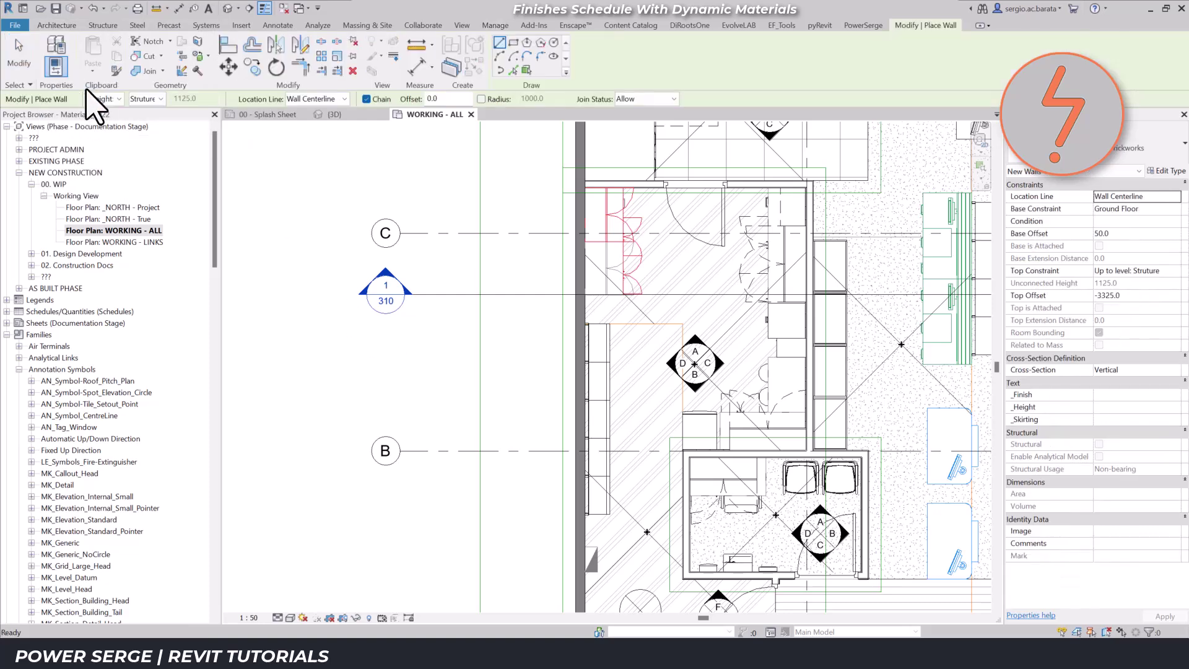
{"action": "left_click", "coordinate": [533, 208]}
{"action": "left_click", "coordinate": [532, 265]}
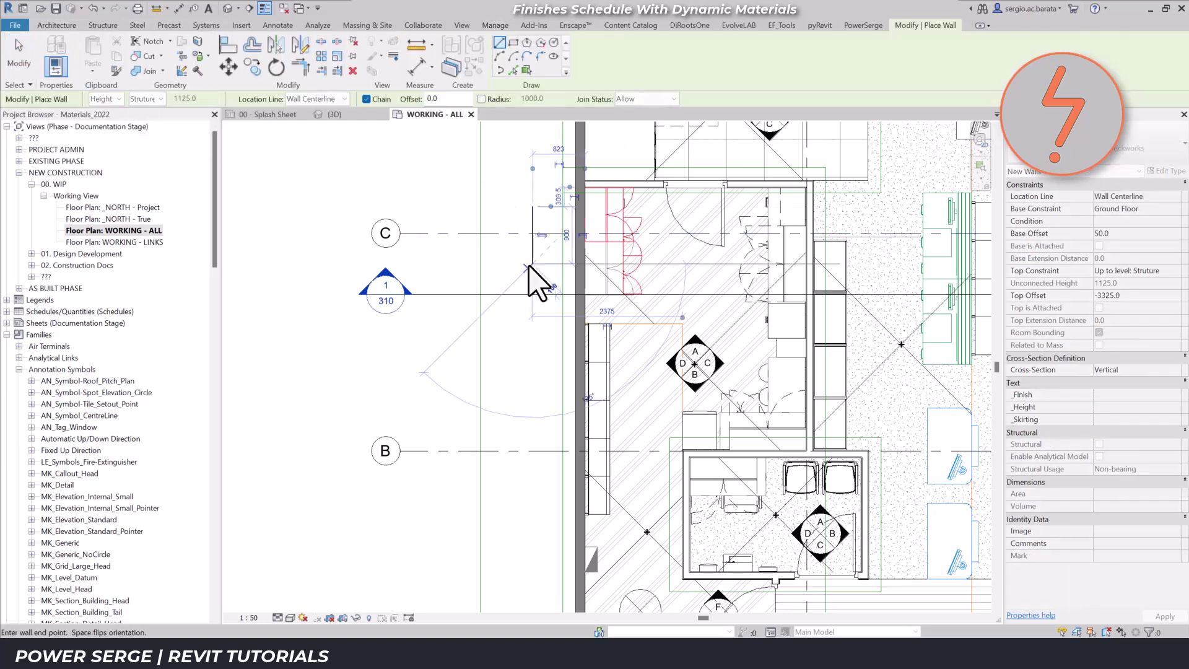
{"action": "key", "text": "Escape"}
{"action": "key", "text": "Escape"}
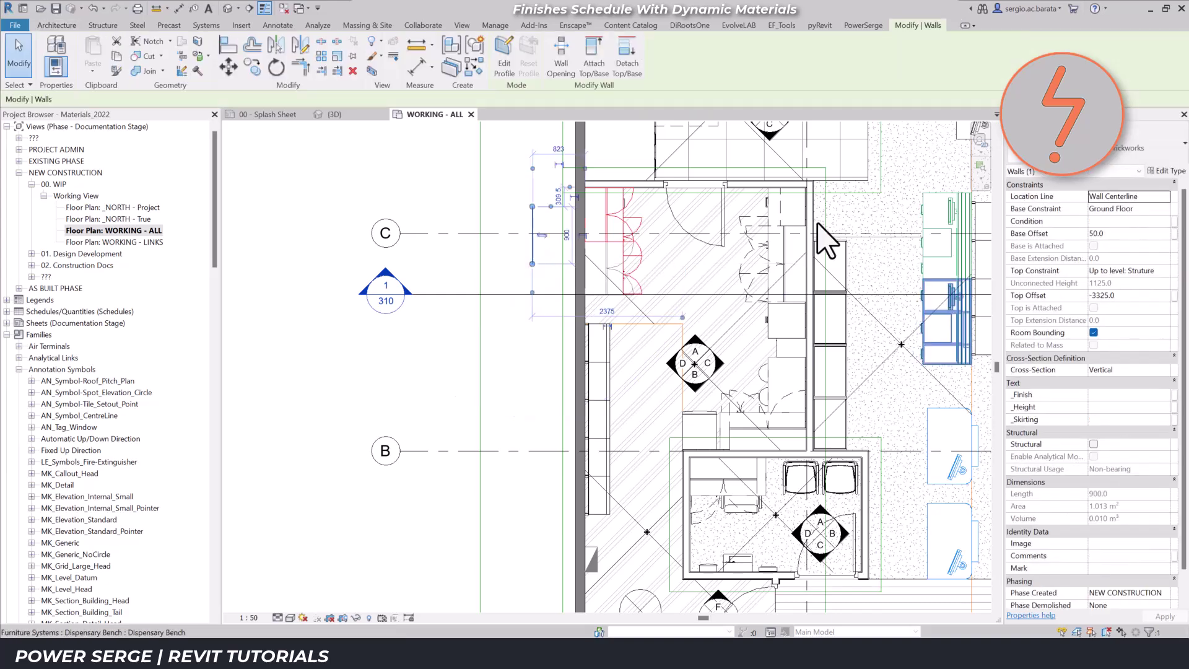
Duplicate the wall's type as Finish-Tile_WT-MediumBlue
{"action": "left_click", "coordinate": [1169, 171]}
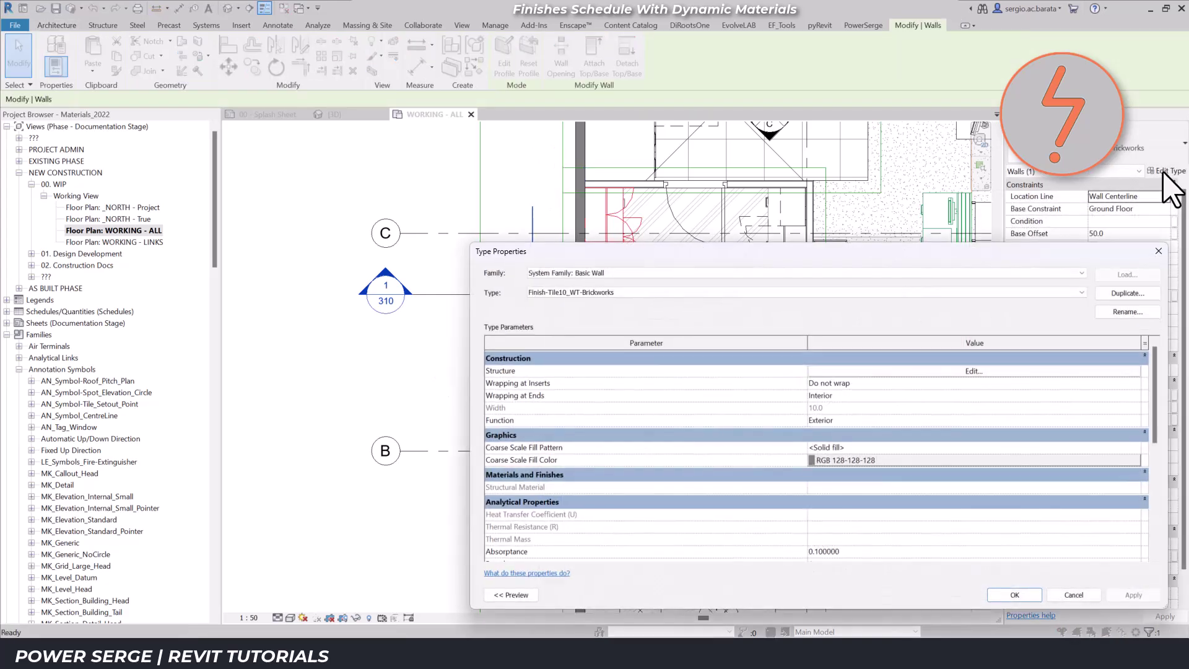
{"action": "left_click", "coordinate": [1155, 295]}
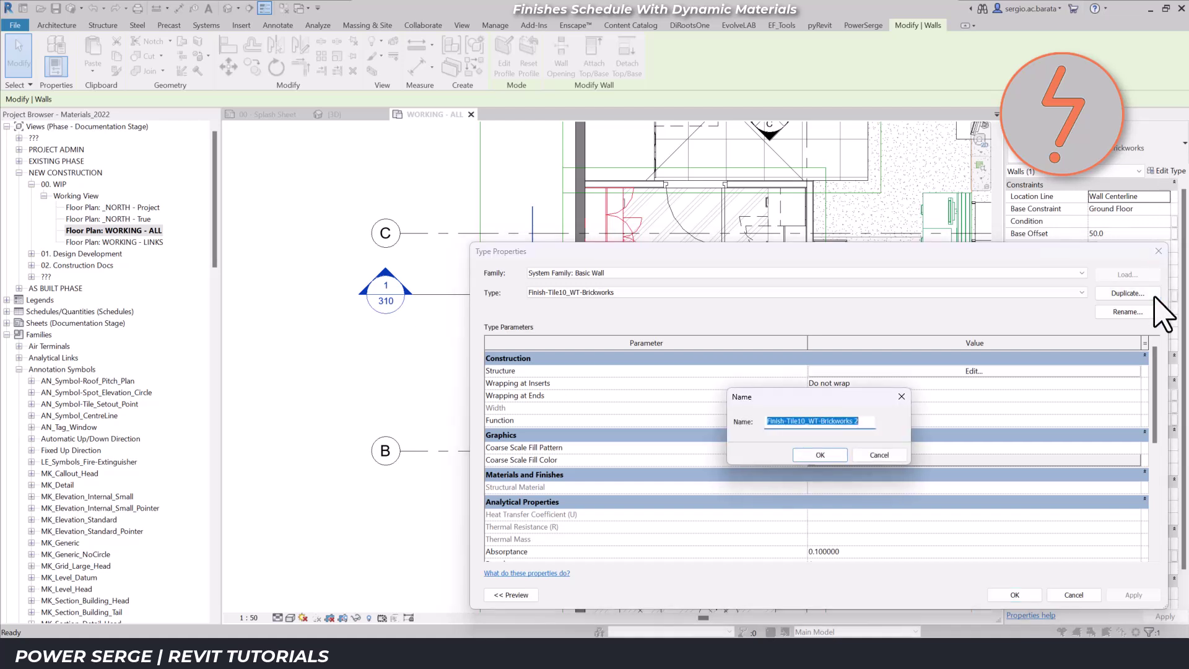
{"action": "left_click", "coordinate": [854, 423]}
{"action": "key", "text": "BackSpace"}
{"action": "key", "text": "BackSpace"}
{"action": "left_click", "coordinate": [821, 455]}
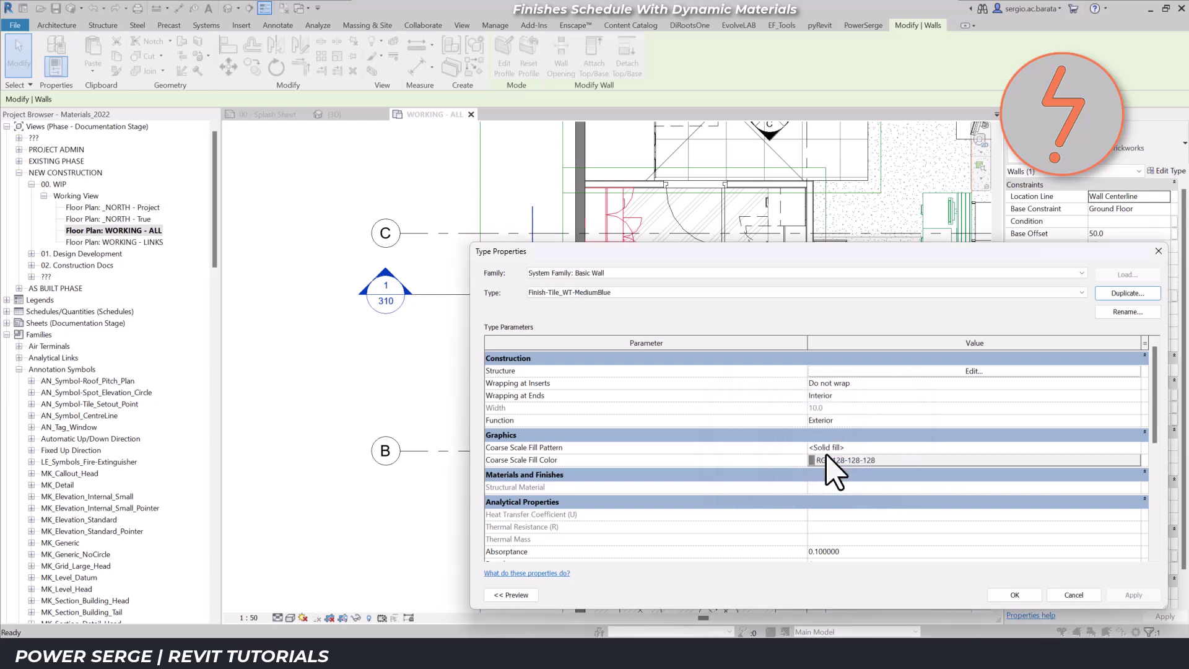
Set the type's finish layer material to _Tile_WT- Medium Blue
{"action": "left_click", "coordinate": [881, 371]}
{"action": "left_click", "coordinate": [782, 369]}
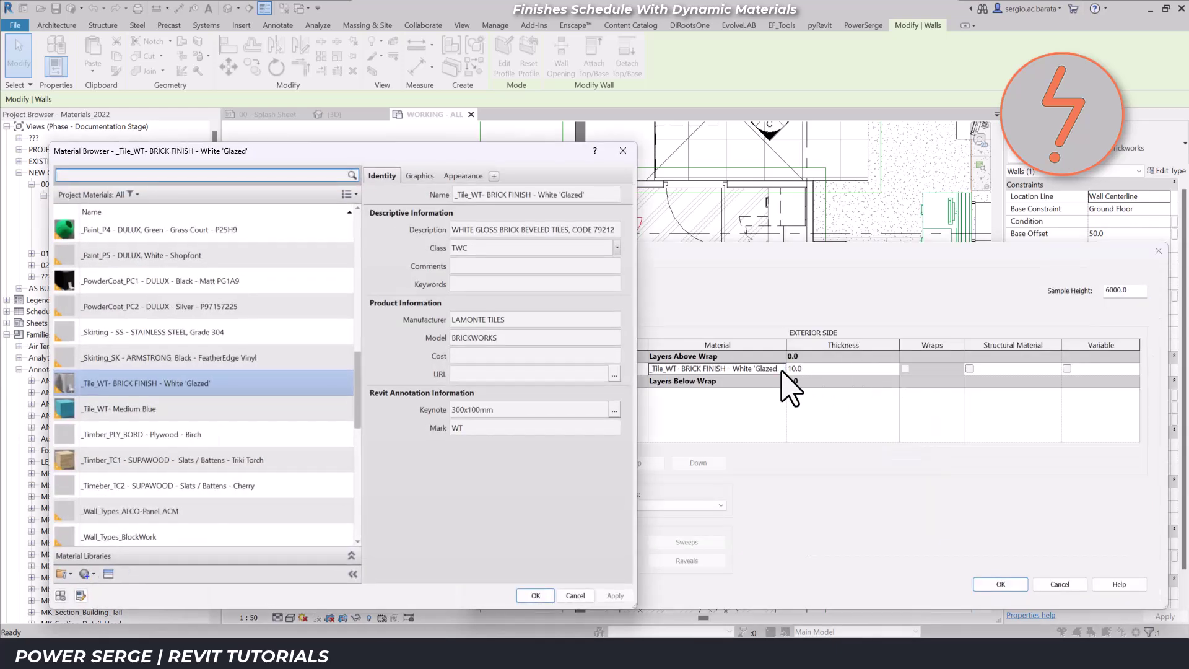
{"action": "left_click", "coordinate": [316, 418]}
{"action": "left_click", "coordinate": [536, 595]}
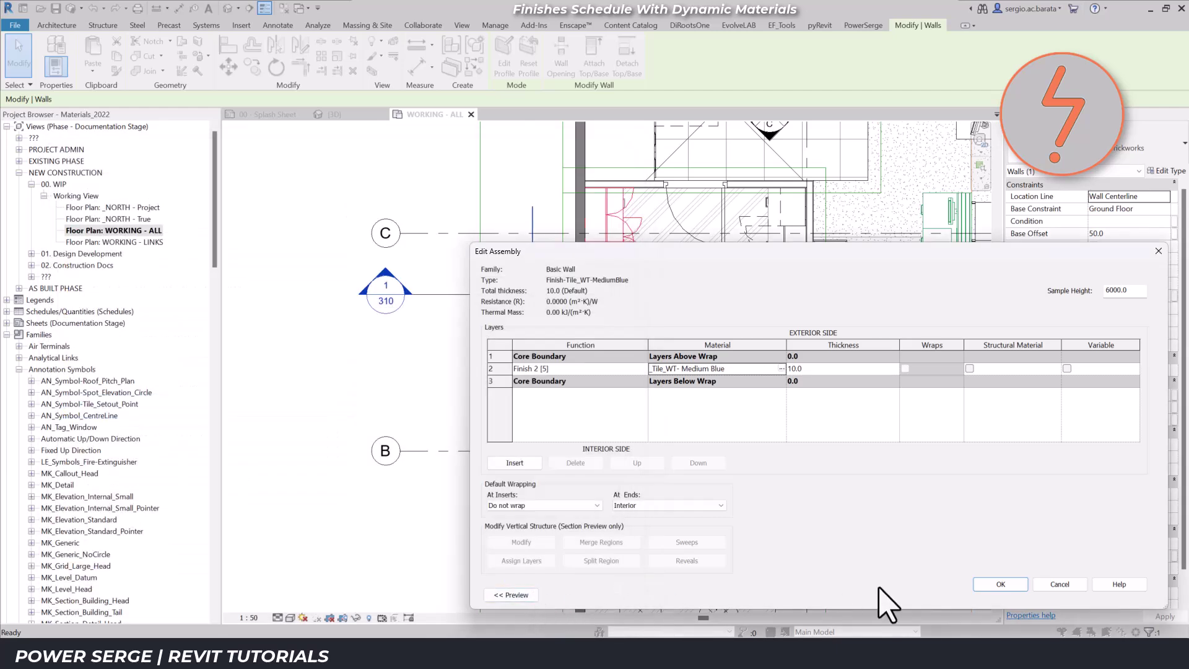
{"action": "left_click", "coordinate": [1001, 584]}
Apply the new wall type settings and zoom in around the new wall
{"action": "left_click", "coordinate": [1134, 596]}
{"action": "left_click", "coordinate": [1014, 595]}
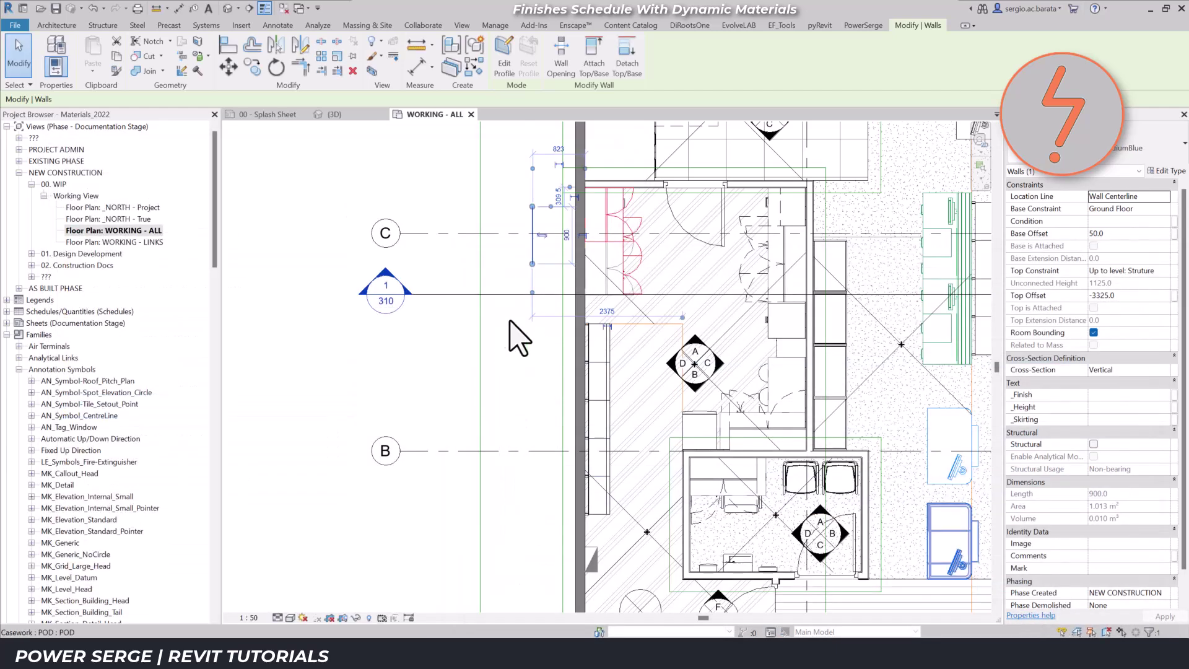
{"action": "left_click", "coordinate": [513, 333]}
{"action": "right_click", "coordinate": [513, 335]}
{"action": "left_click", "coordinate": [533, 436]}
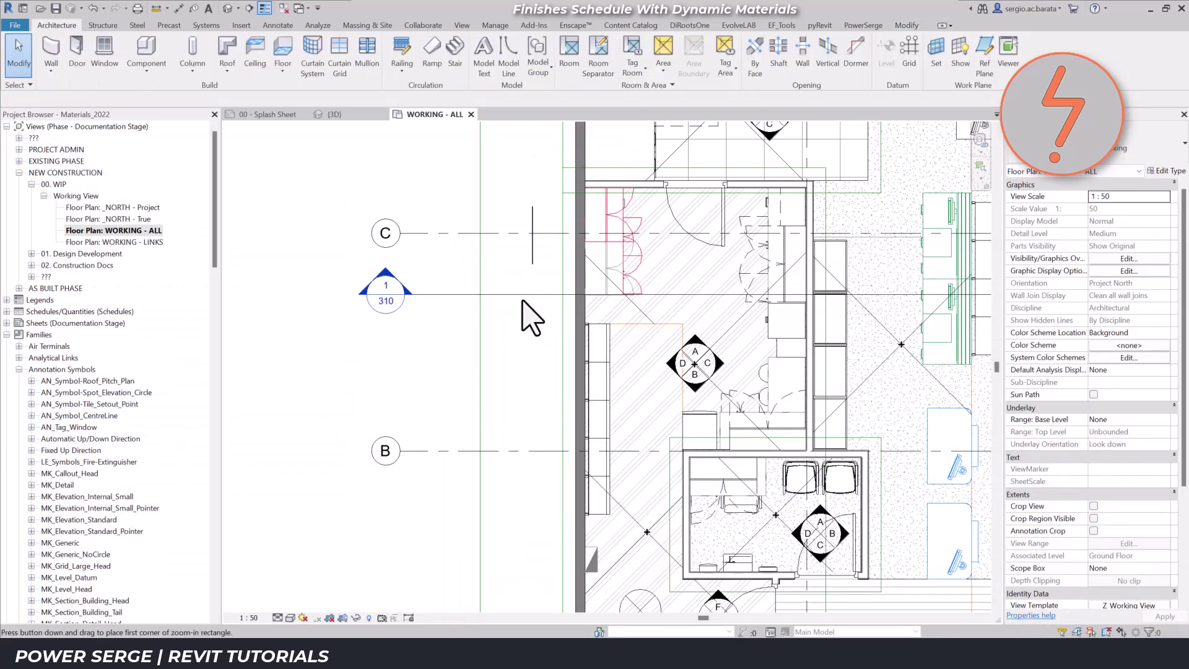
{"action": "left_click_drag", "start_coordinate": [495, 151], "coordinate": [859, 266]}
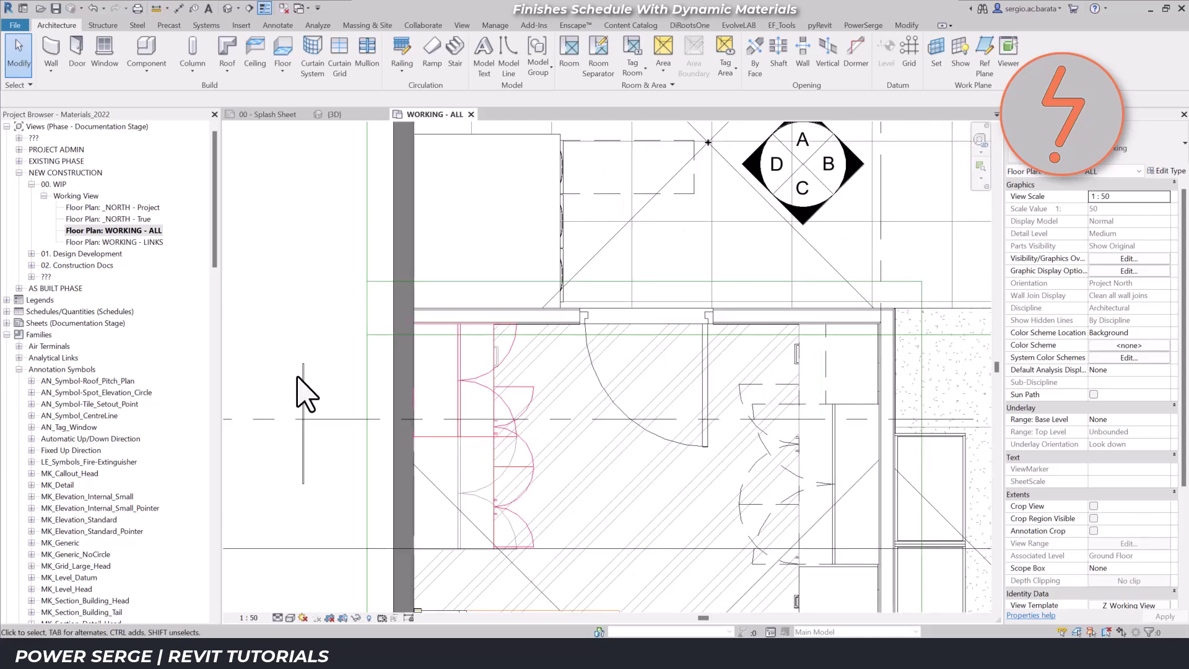
{"action": "left_click", "coordinate": [300, 380]}
{"action": "left_click", "coordinate": [425, 359]}
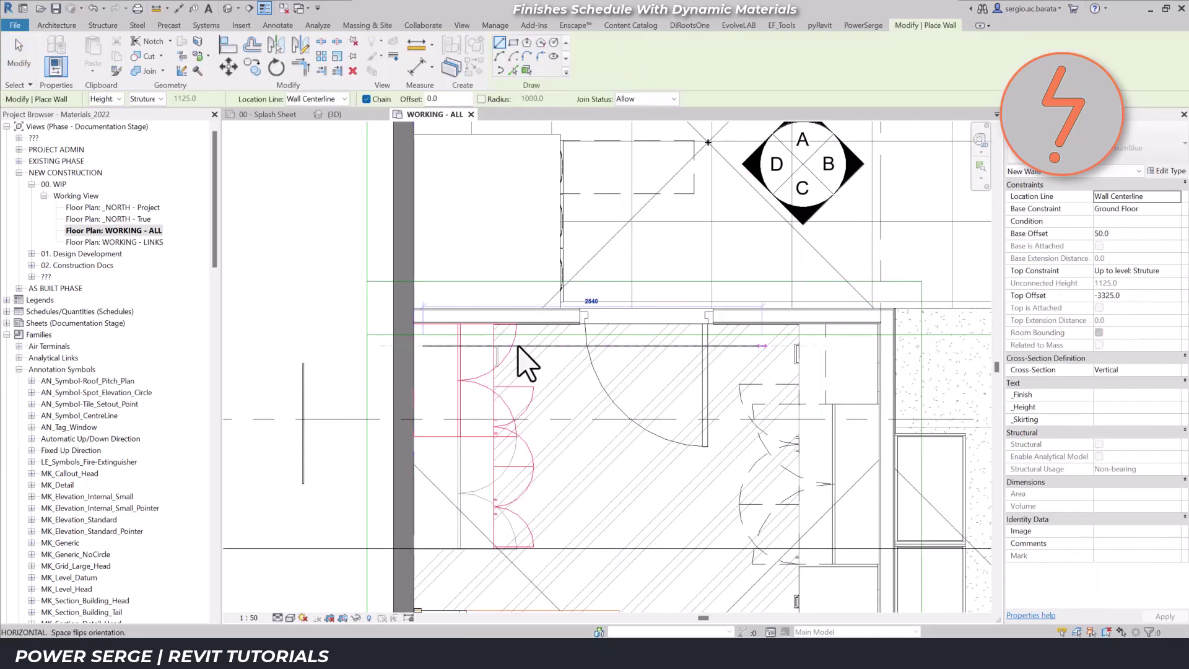
{"action": "left_click", "coordinate": [336, 378]}
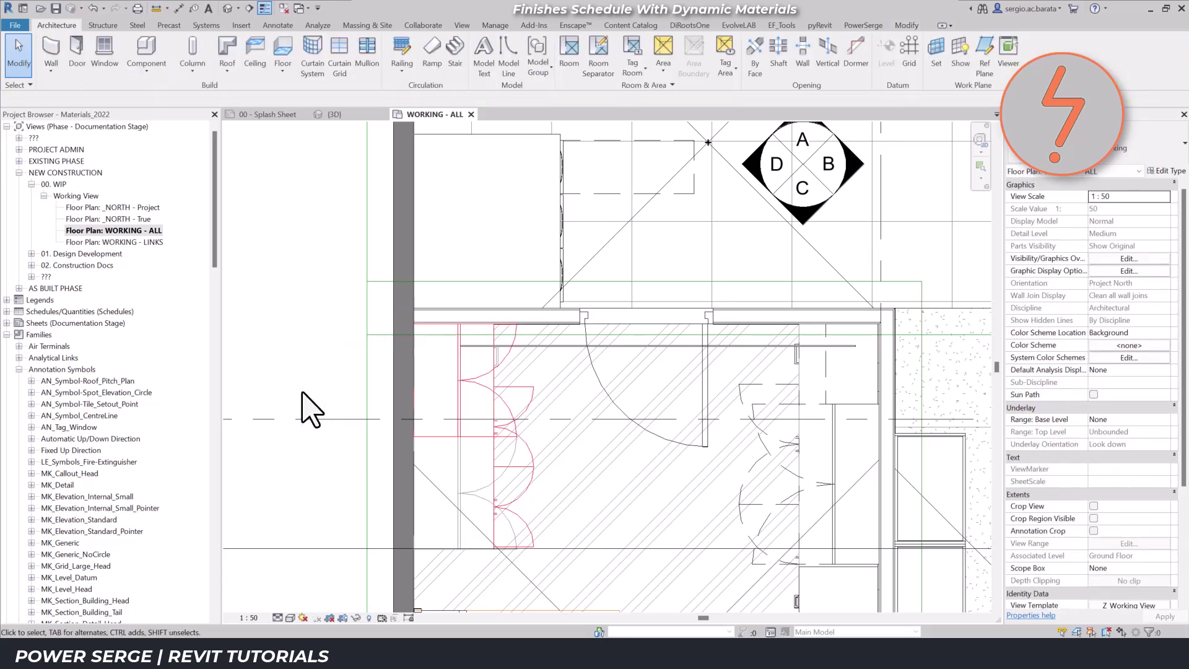
{"action": "scroll", "coordinate": [311, 412], "scroll_direction": "up", "scroll_amount": 2}
Align the new wall's face to the adjoining wall reference line using AL
{"action": "key", "text": "a"}
{"action": "key", "text": "l"}
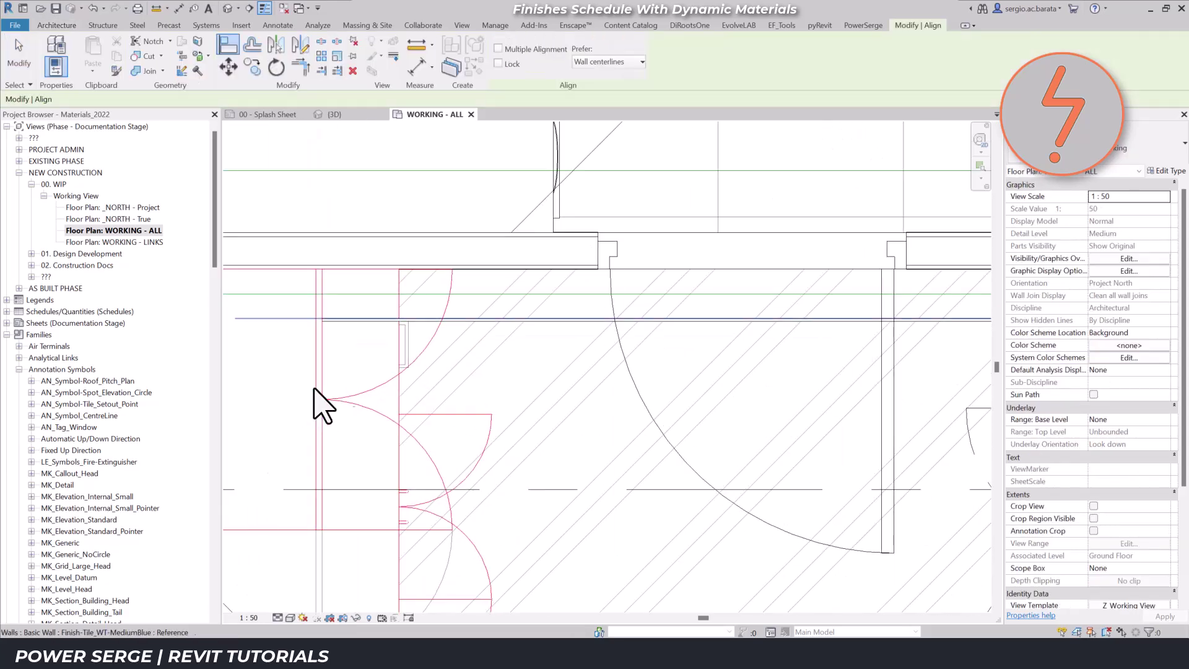
{"action": "left_click", "coordinate": [644, 268]}
{"action": "left_click", "coordinate": [672, 319]}
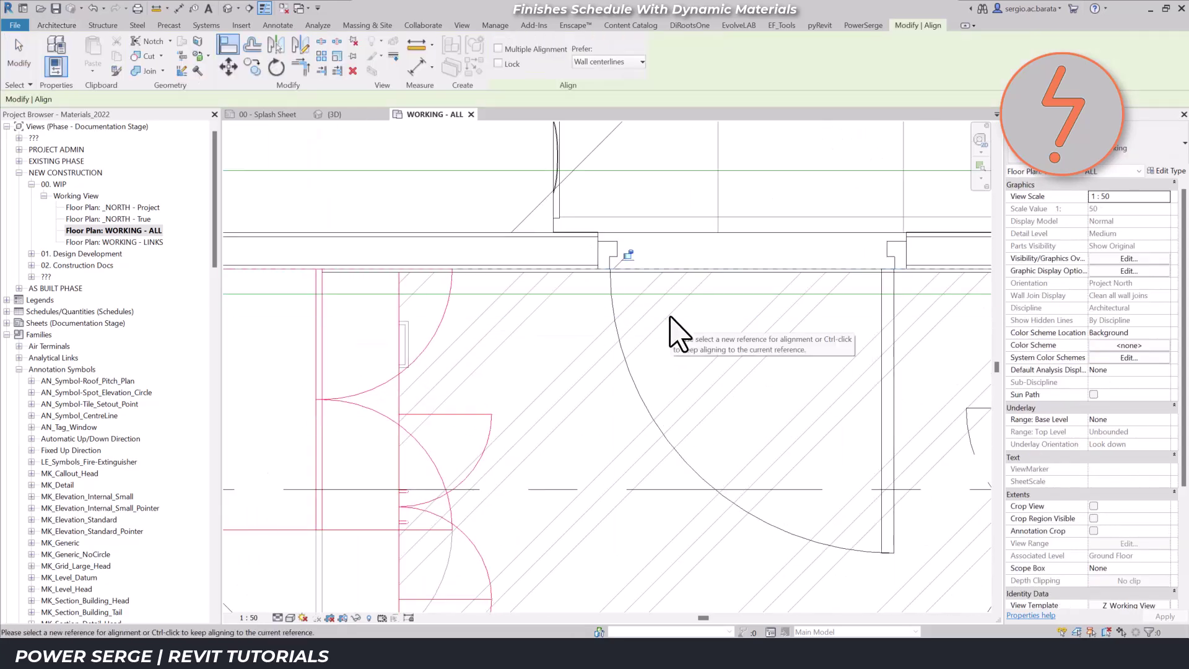
{"action": "key", "text": "Escape"}
{"action": "key", "text": "Escape"}
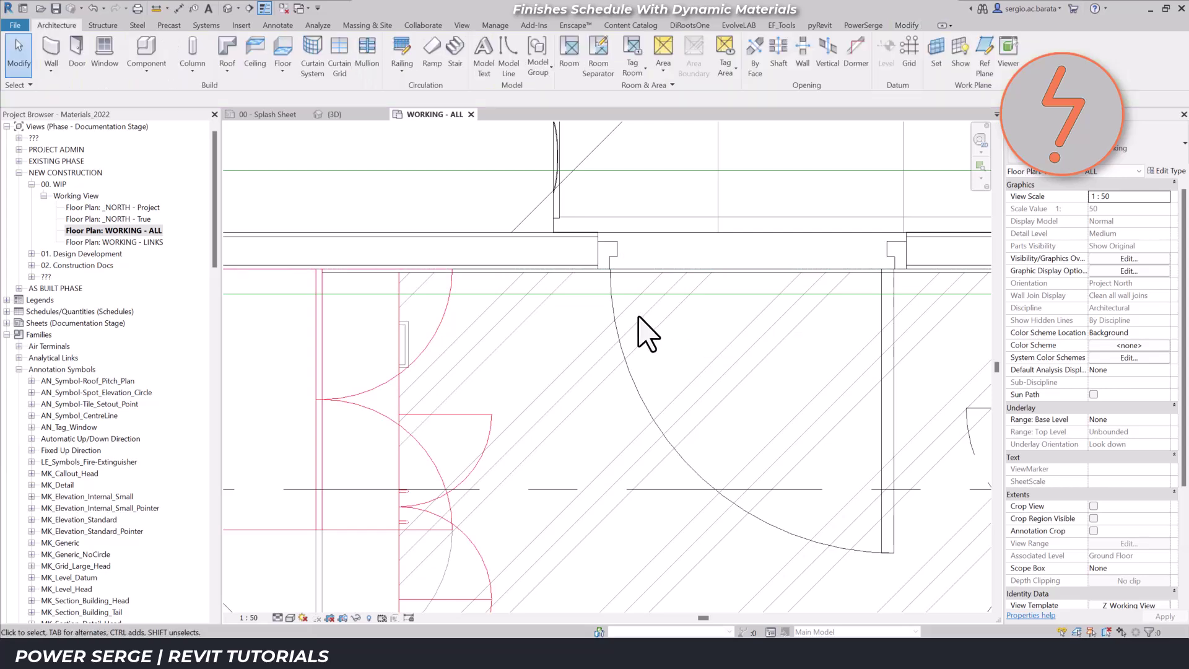
Open the Finishes Schedule_Create material takeoff and check its sorting and filter settings (none)
{"action": "left_click", "coordinate": [7, 311]}
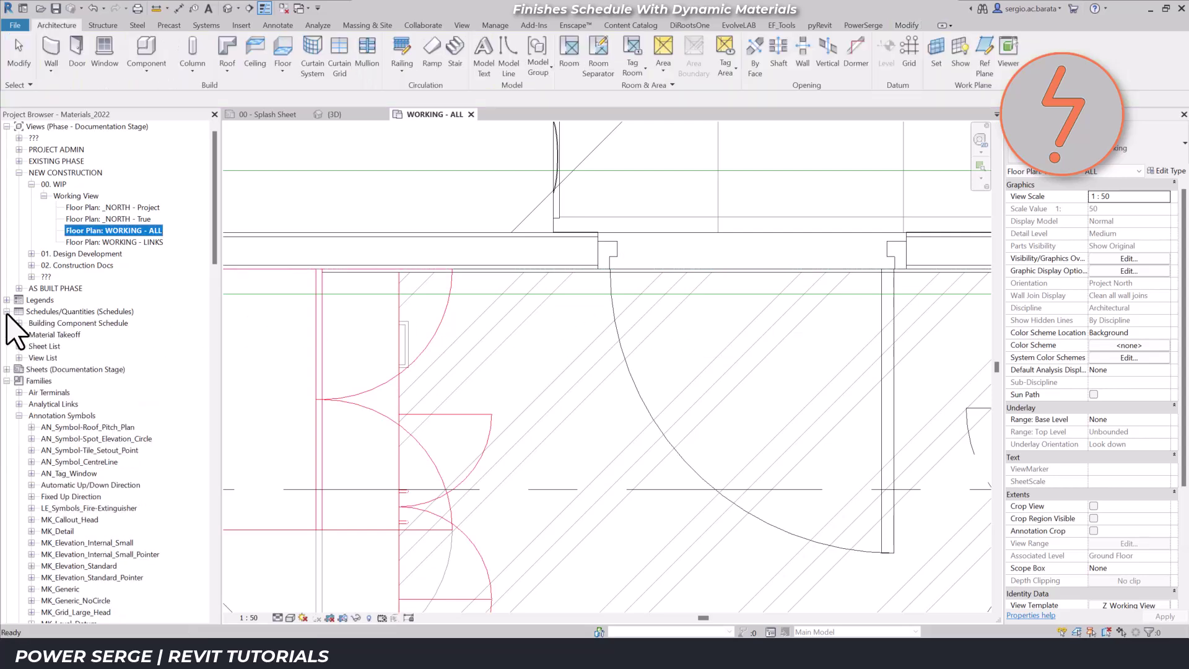
{"action": "left_click", "coordinate": [19, 335]}
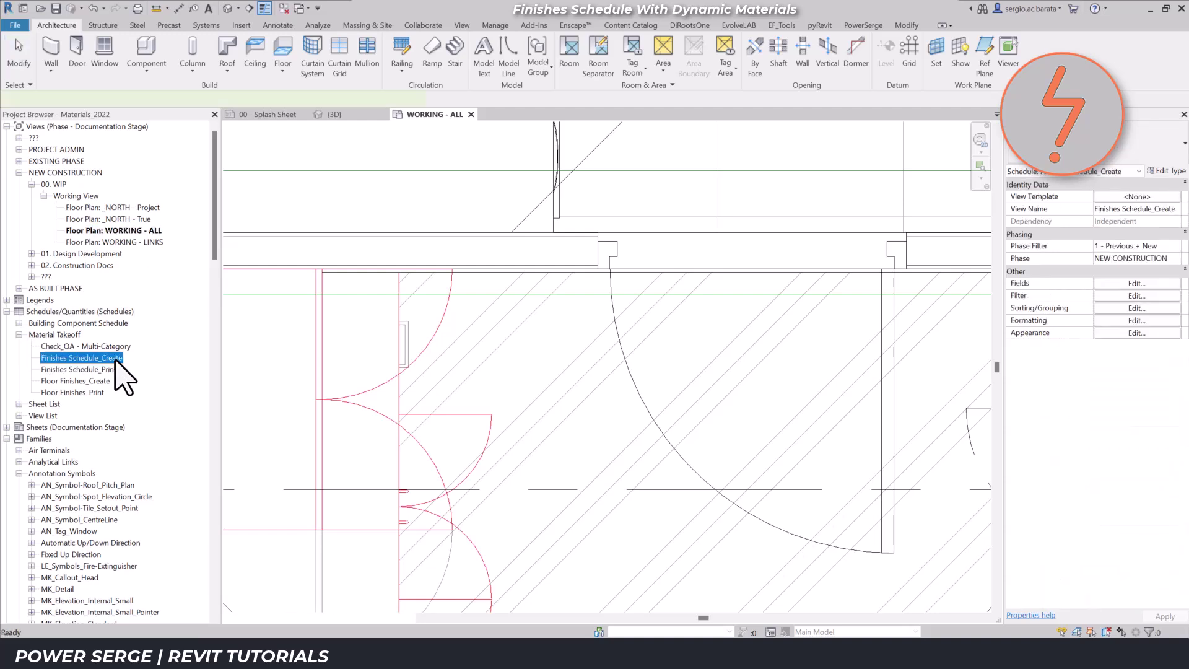
{"action": "double_click", "coordinate": [93, 358]}
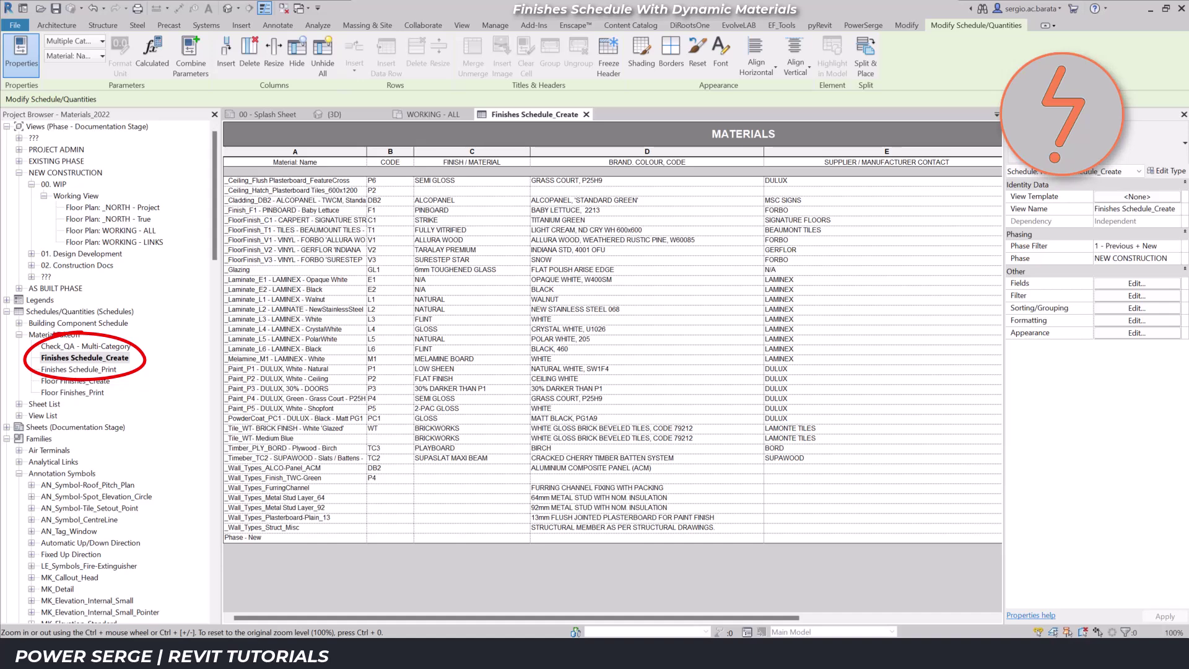
{"action": "left_click", "coordinate": [1110, 308]}
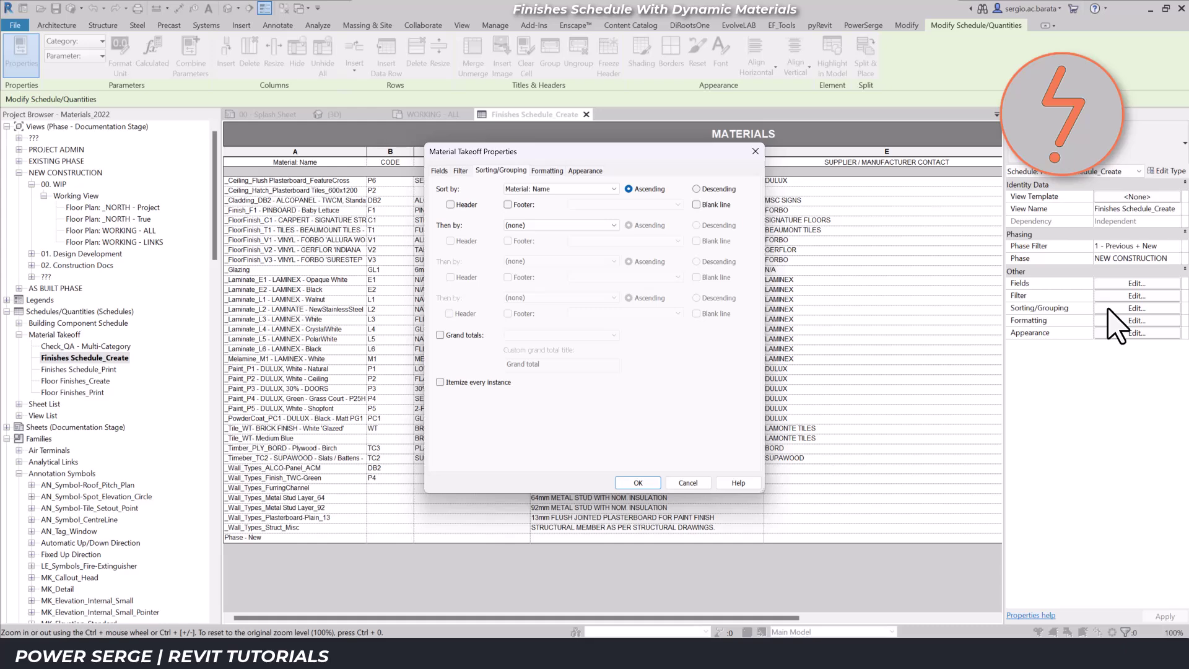
{"action": "left_click", "coordinate": [463, 172]}
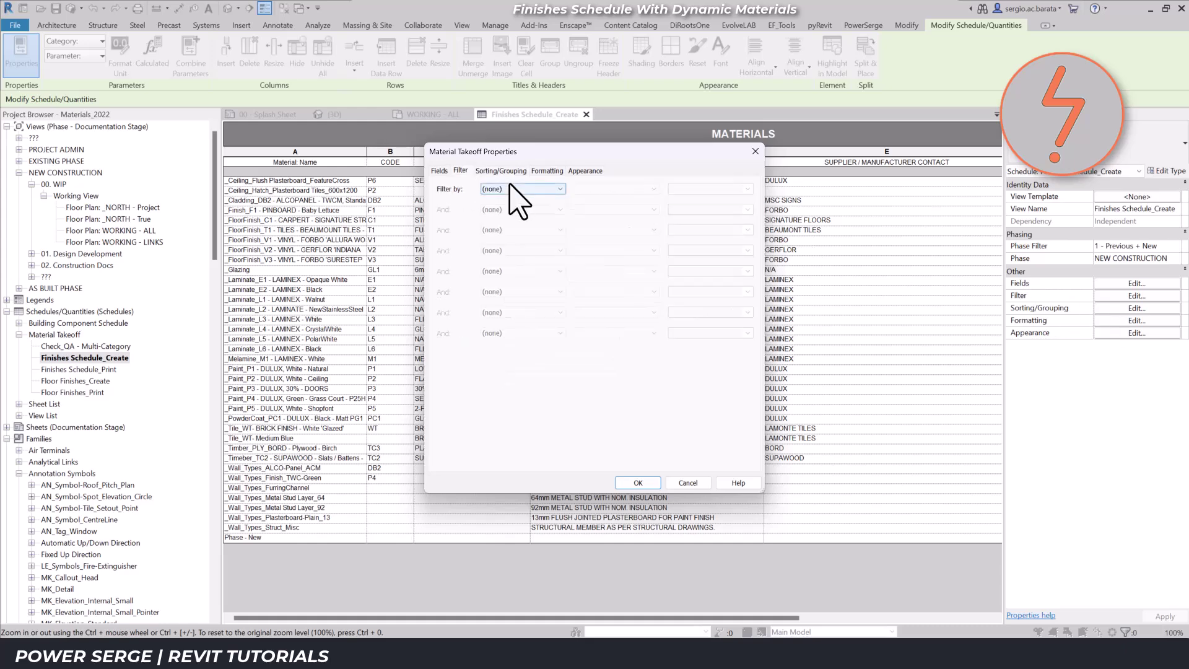
Fill the Medium Blue tile row with POWERSERGE, _TEST and REVIT entries
{"action": "left_click", "coordinate": [637, 483]}
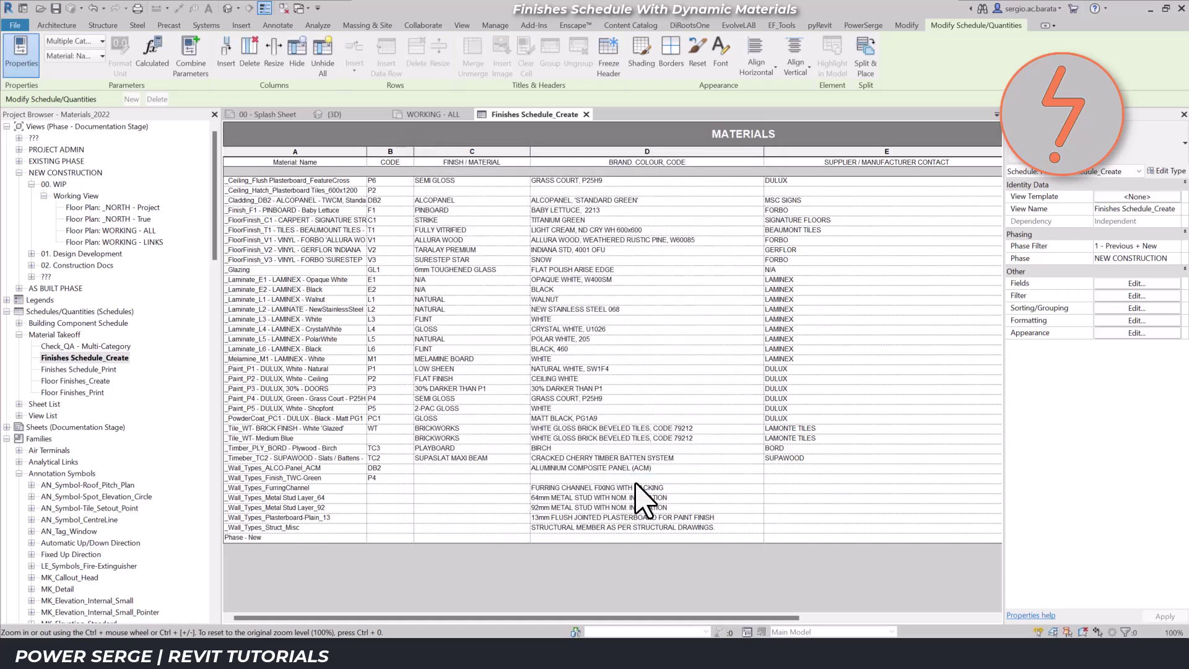
{"action": "left_click", "coordinate": [350, 439]}
{"action": "left_click", "coordinate": [382, 439]}
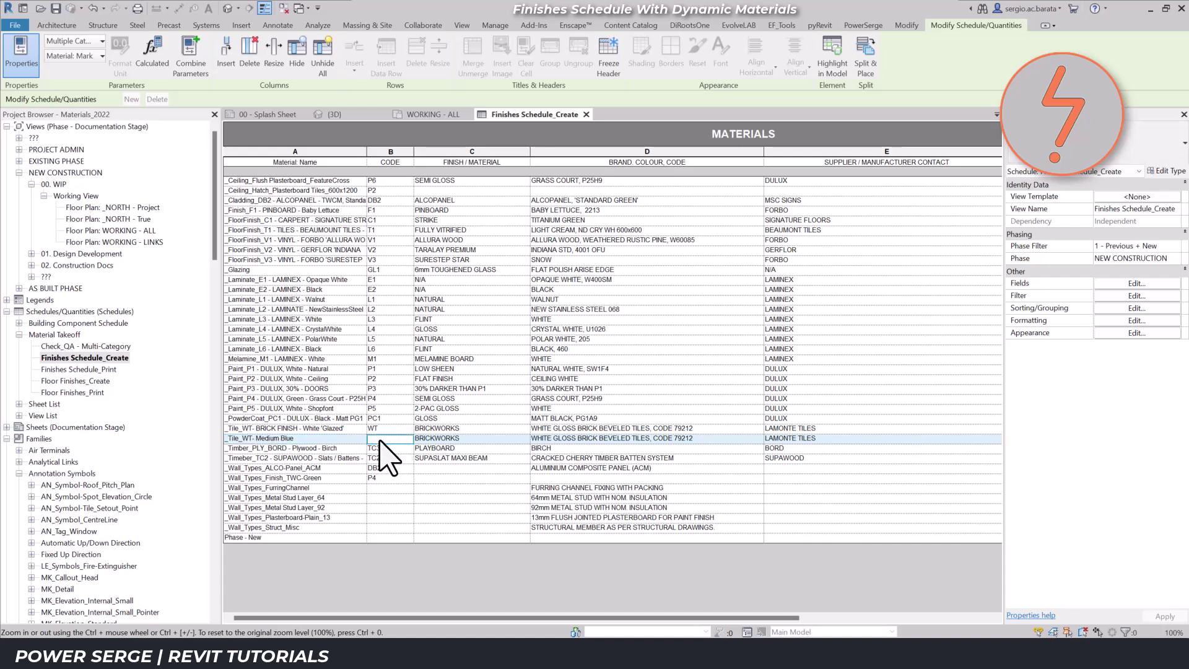
{"action": "left_click", "coordinate": [472, 438]}
{"action": "type", "text": "POWERSERGE"}
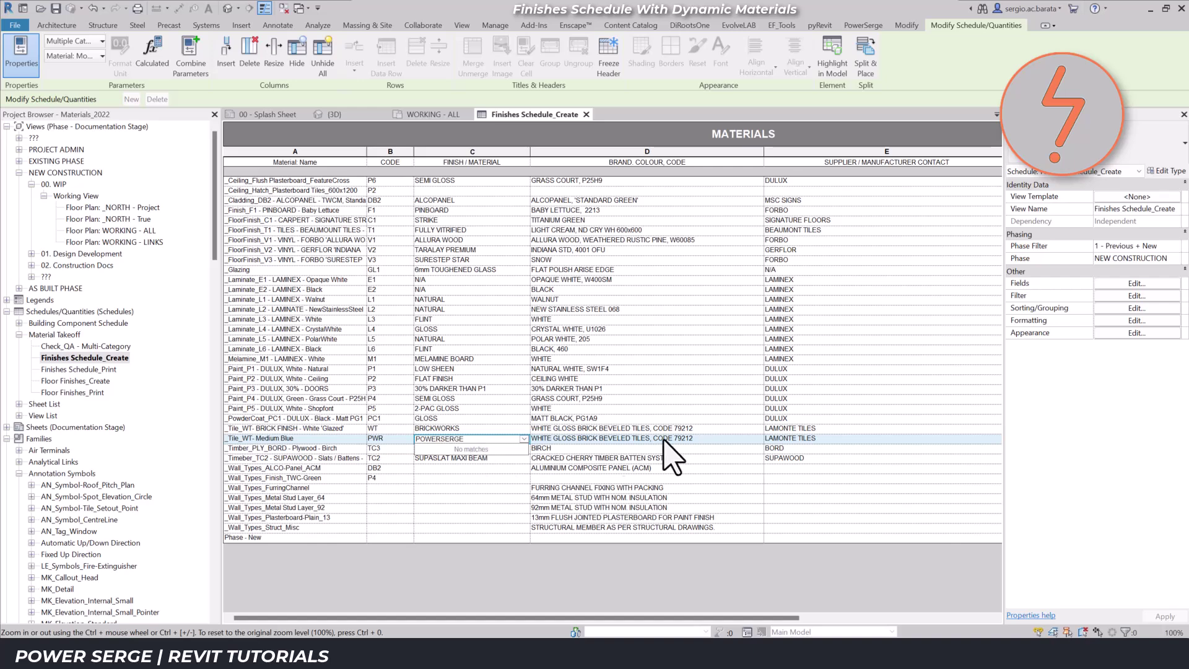
{"action": "key", "text": "Tab"}
{"action": "type", "text": "_T"}
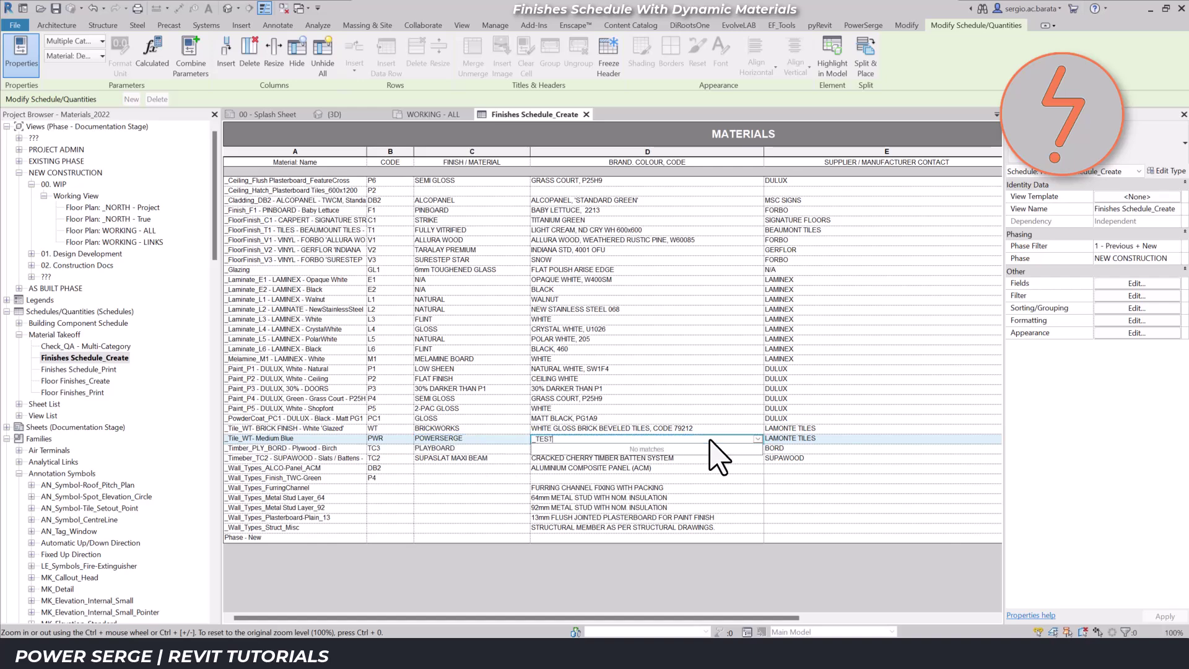
{"action": "key", "text": "Tab"}
{"action": "type", "text": "REVIT"}
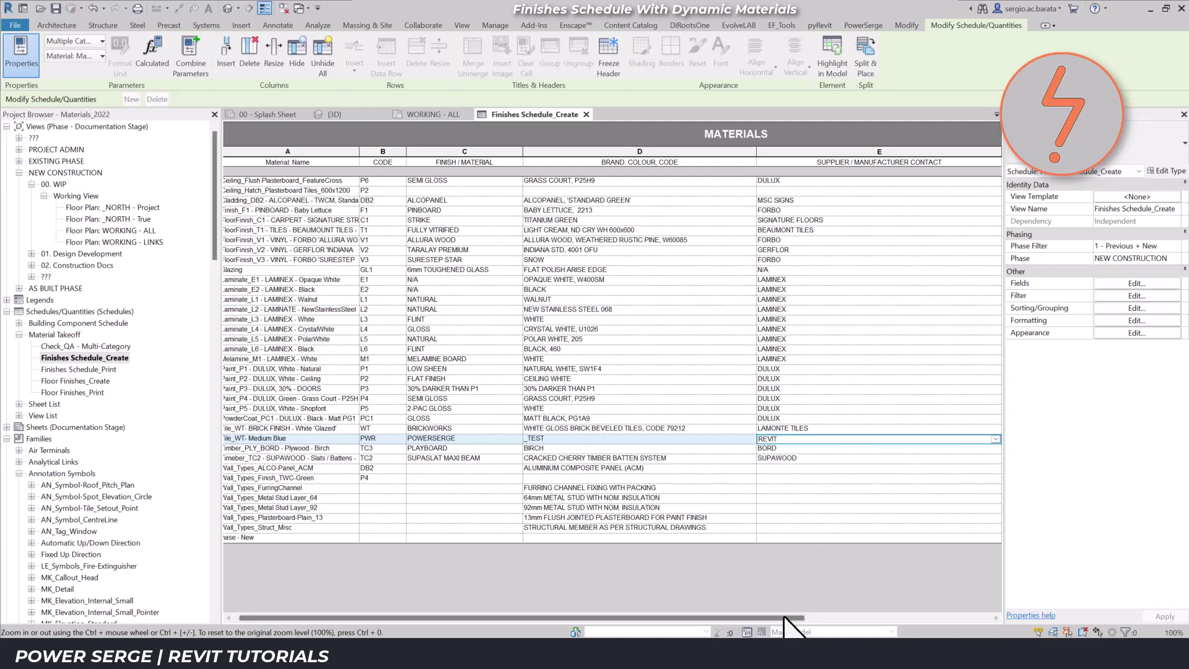
{"action": "left_click_drag", "start_coordinate": [787, 618], "coordinate": [999, 619]}
Set the row's application location to OFFICE and material class to TILE
{"action": "left_click", "coordinate": [939, 439]}
{"action": "type", "text": "OFFICE"}
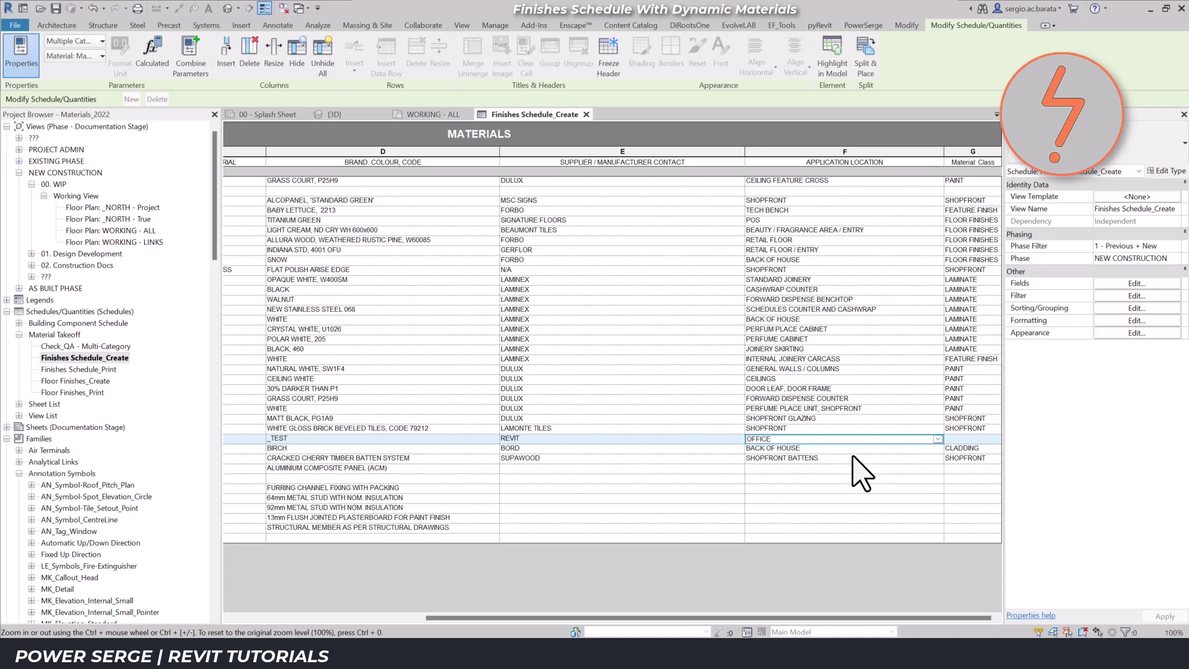
{"action": "left_click", "coordinate": [987, 440]}
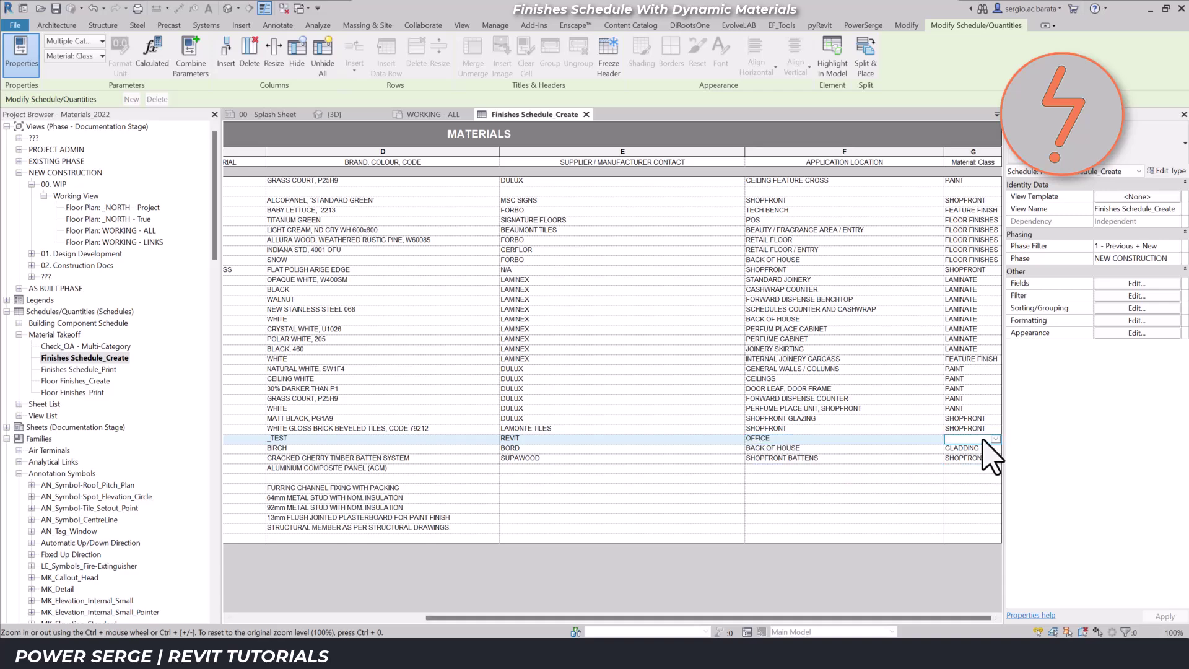
{"action": "type", "text": "TILE"}
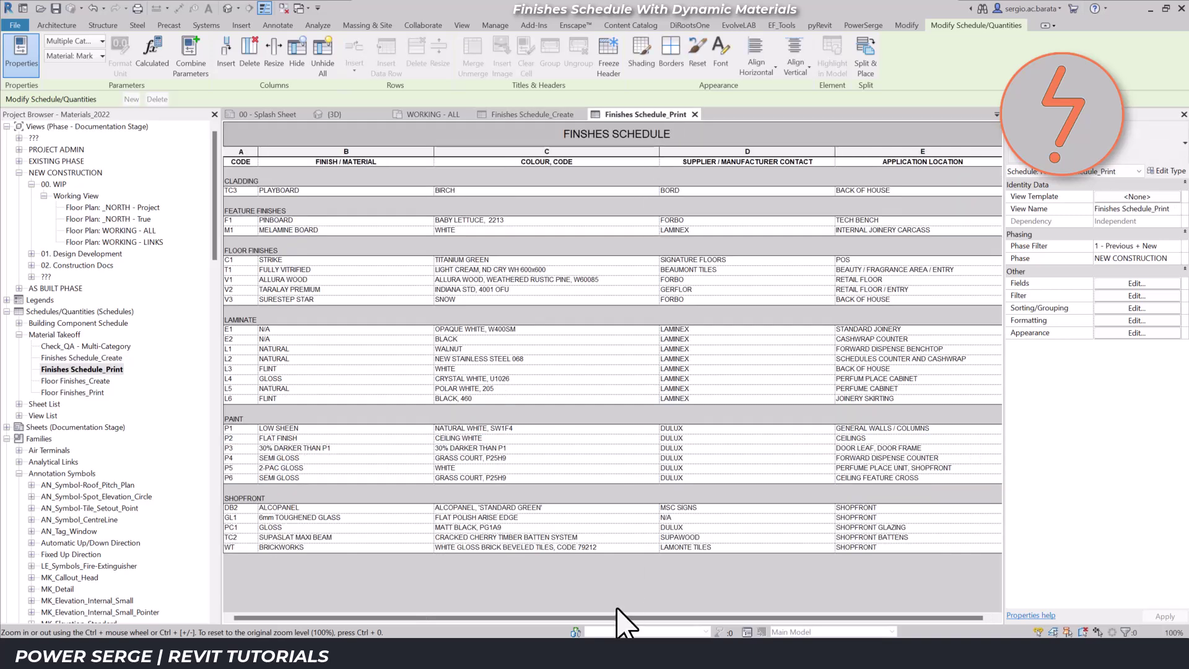
{"action": "left_click", "coordinate": [1129, 297]}
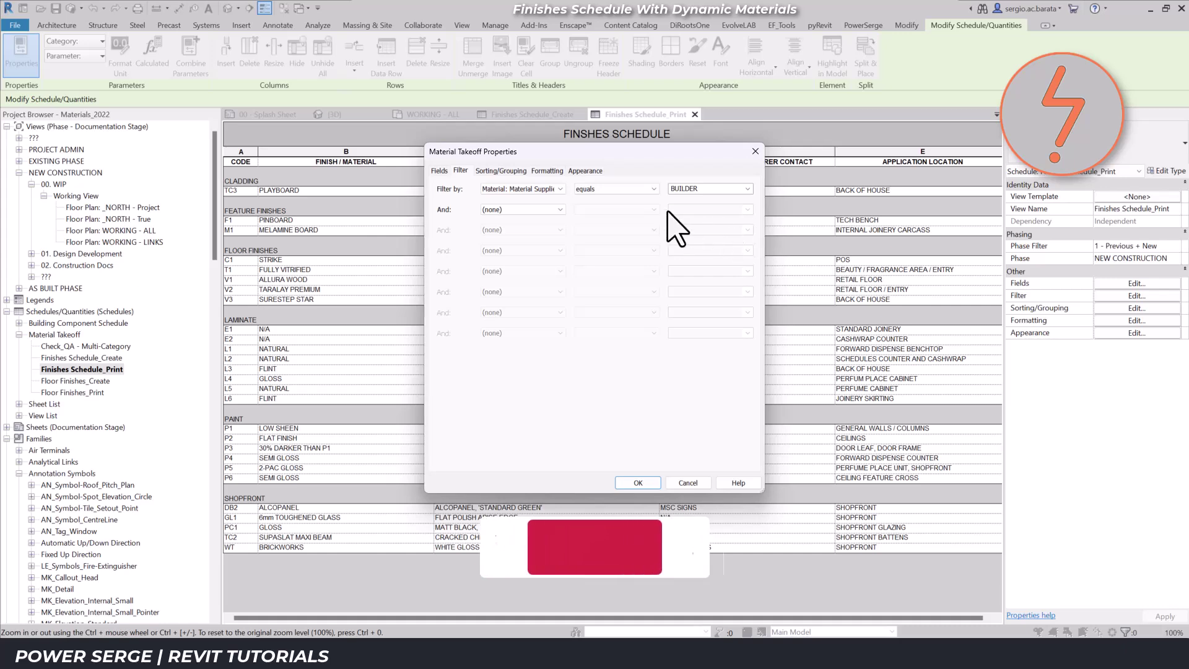
{"action": "left_click", "coordinate": [756, 151]}
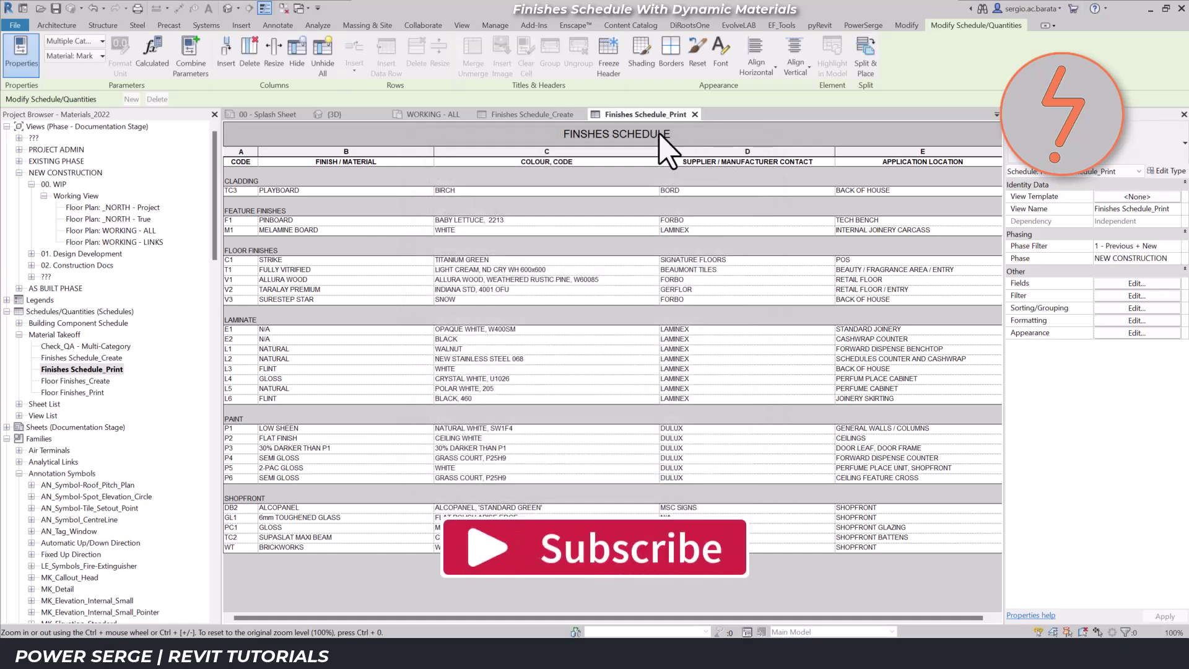
{"action": "left_click", "coordinate": [533, 115]}
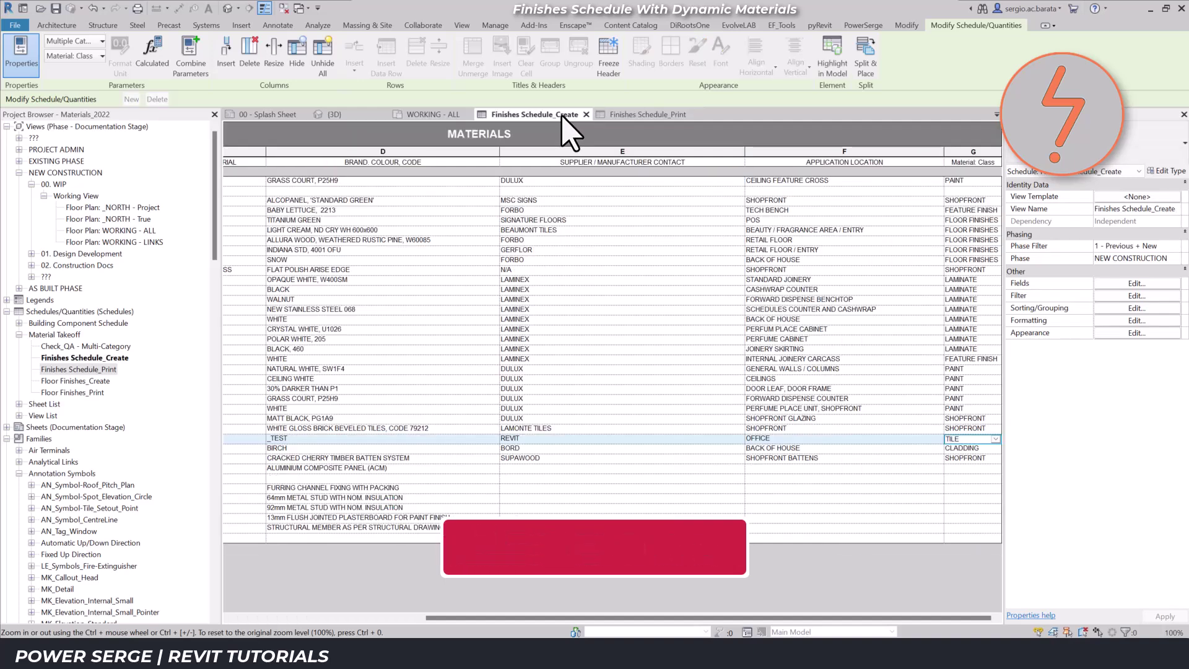
Unhide the Material Supplied By field and set the _TEST material's supplier to BUILDER
{"action": "left_click", "coordinate": [1129, 320]}
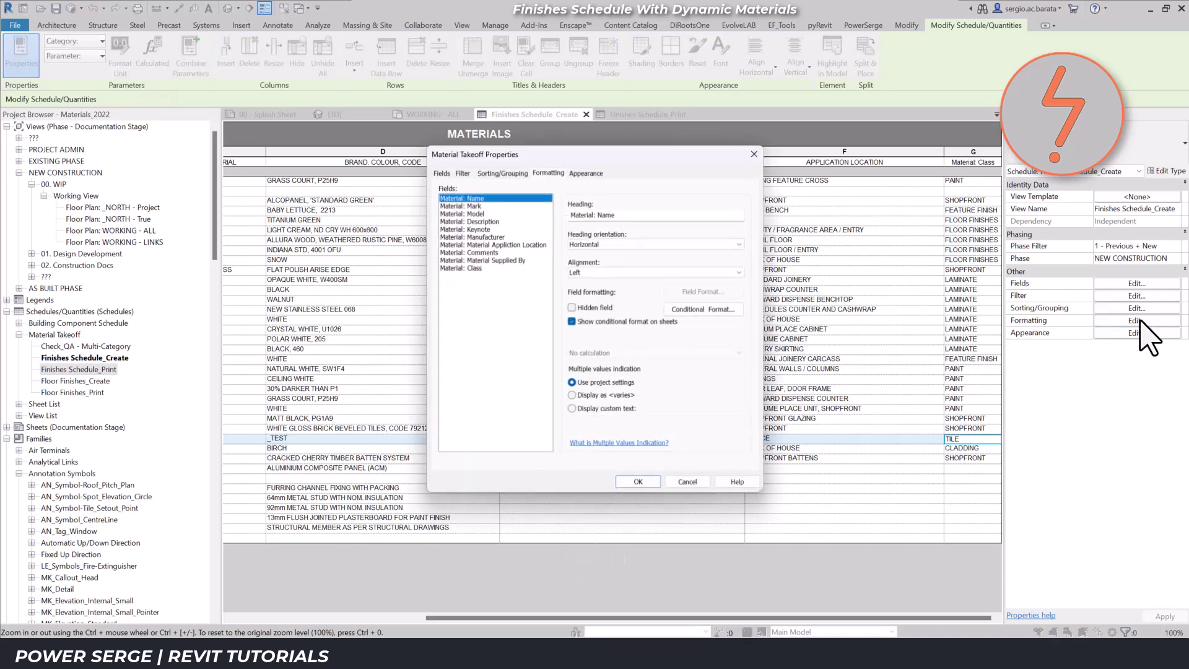
{"action": "left_click", "coordinate": [520, 259]}
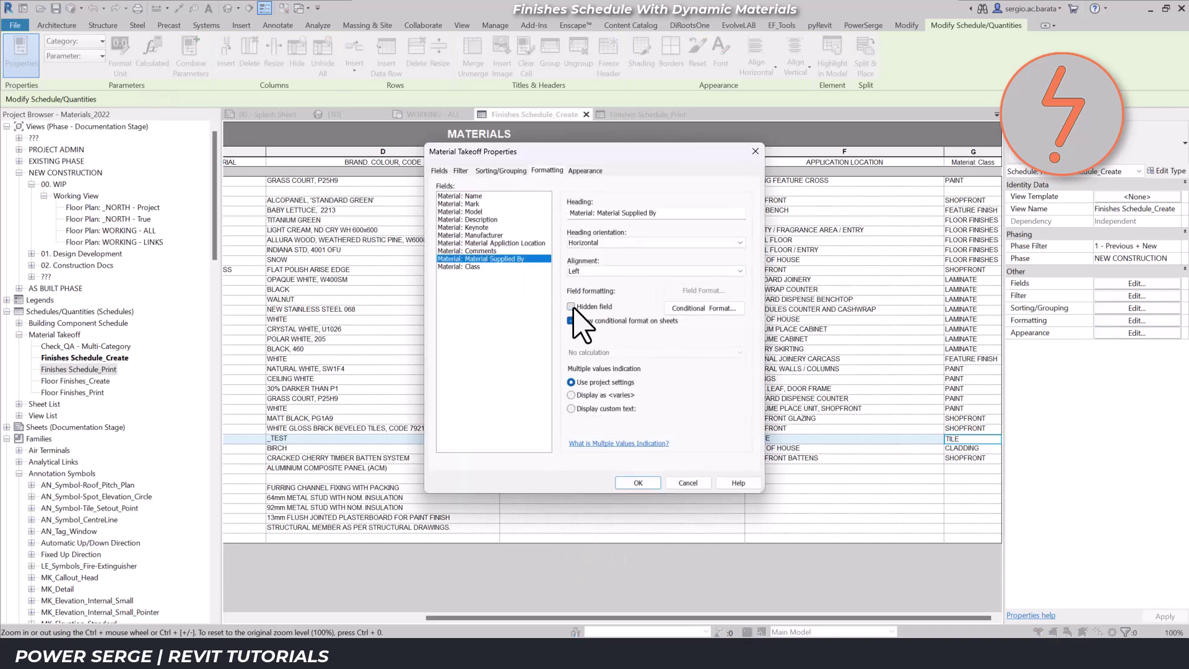
{"action": "left_click", "coordinate": [644, 483]}
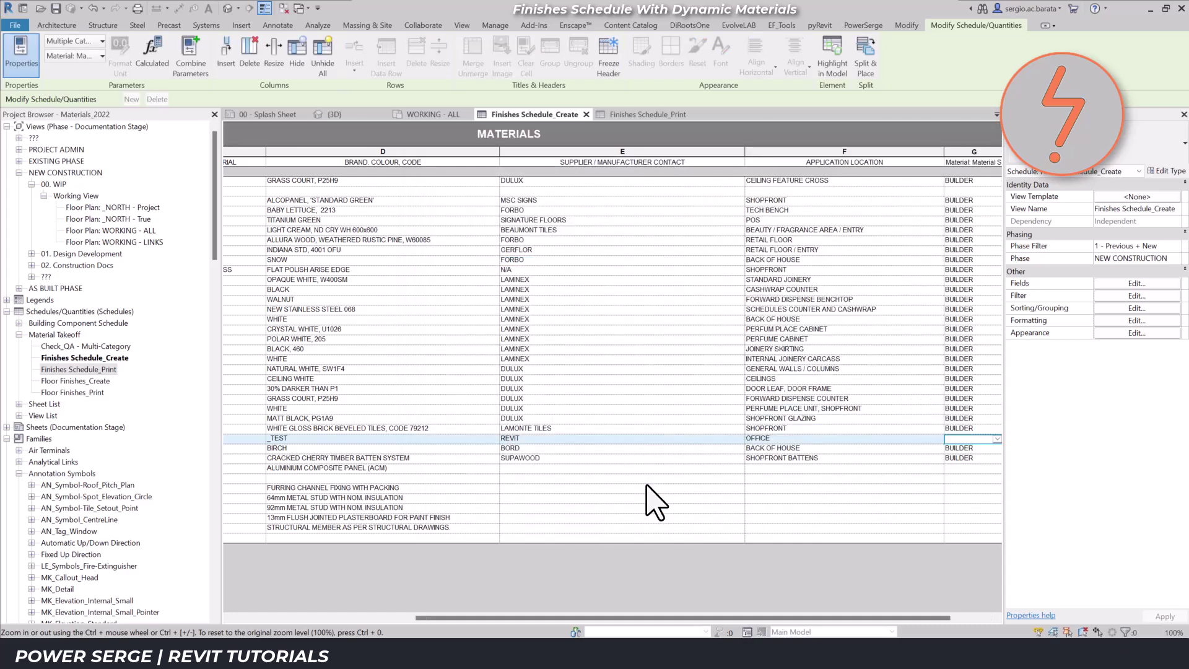
{"action": "left_click", "coordinate": [988, 447]}
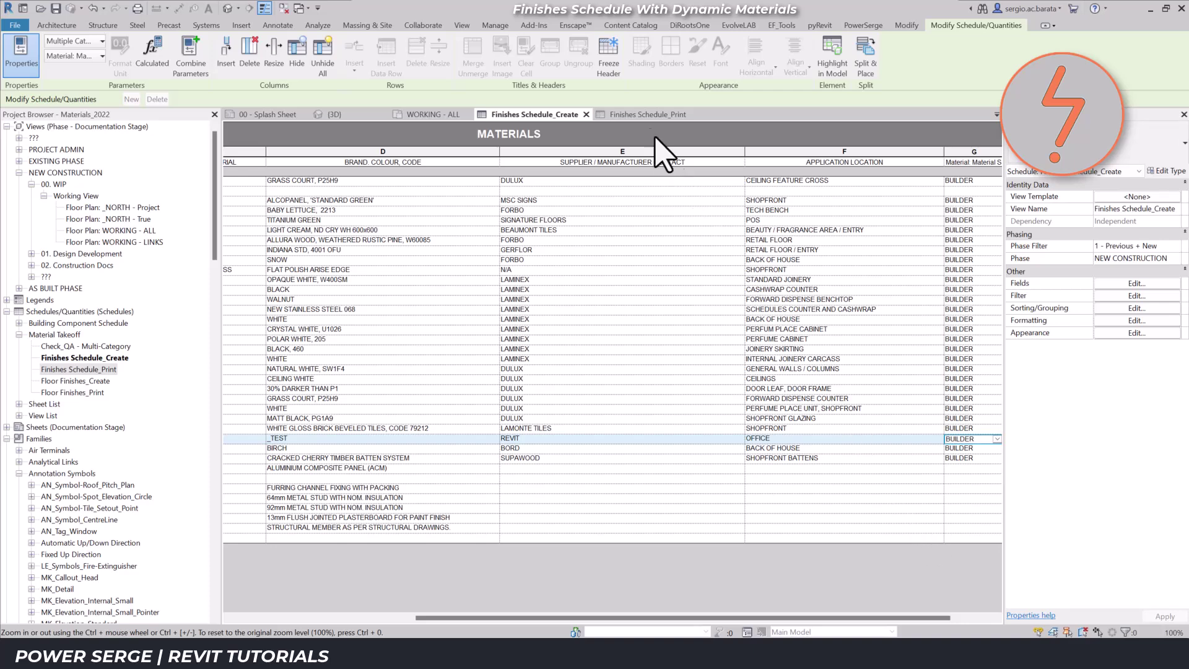
{"action": "left_click", "coordinate": [645, 115]}
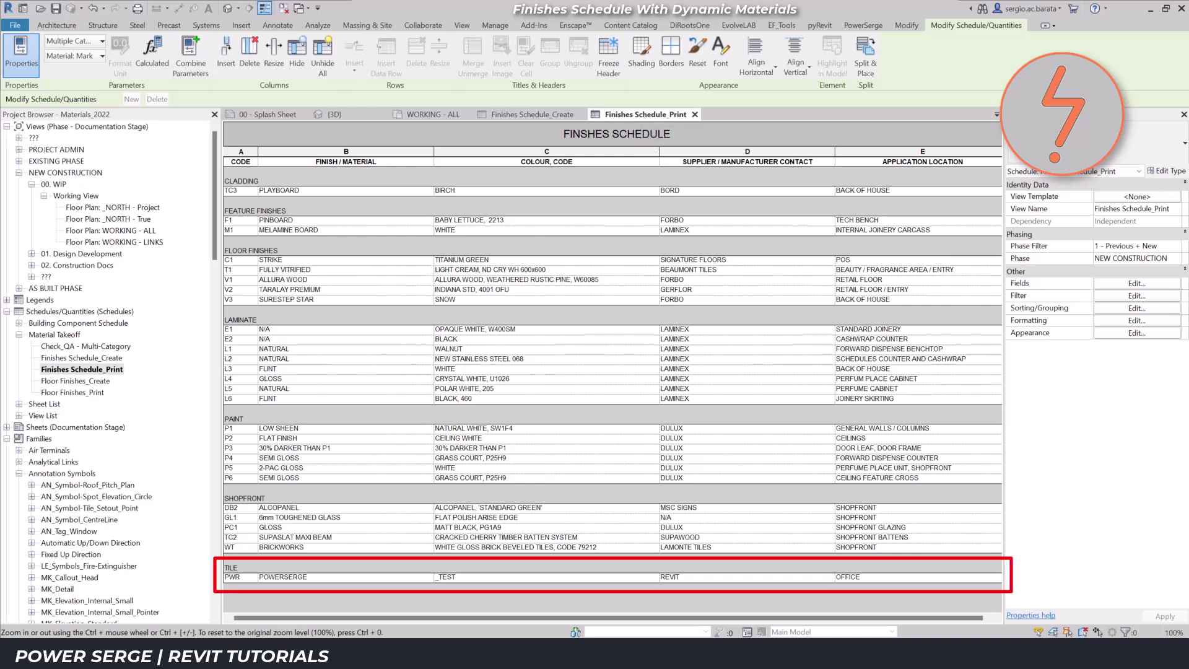
Highlight the POWERSERGE TILE row's wall in the 3D view and drag its top upward
{"action": "left_click", "coordinate": [341, 578]}
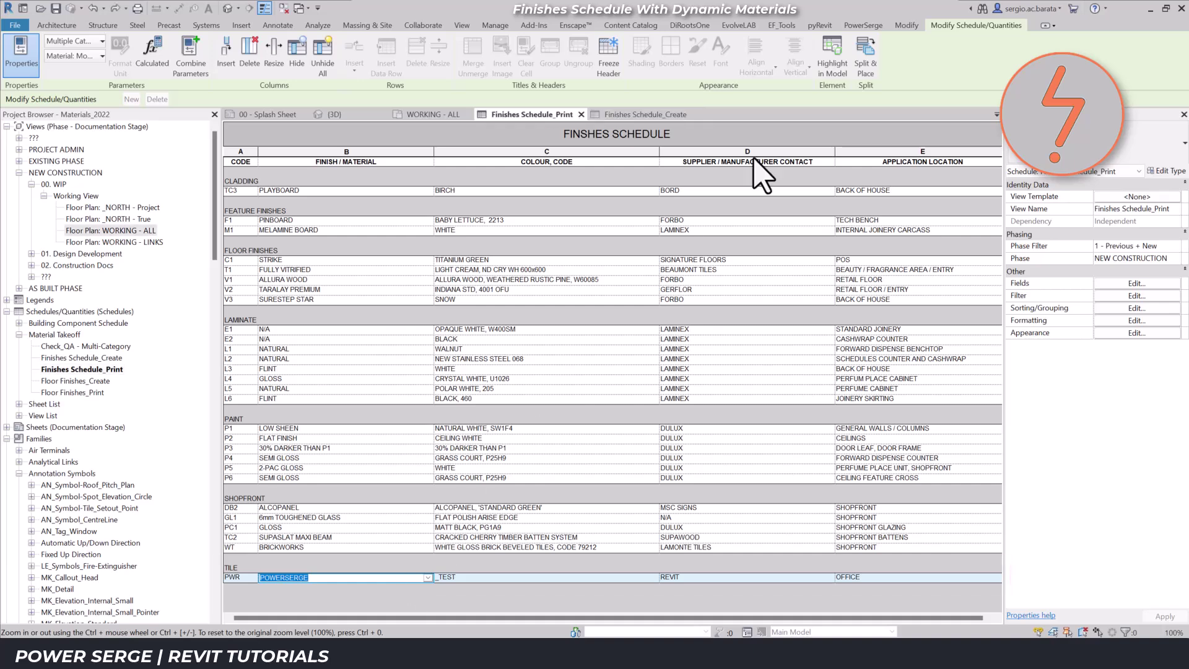
{"action": "left_click", "coordinate": [832, 62]}
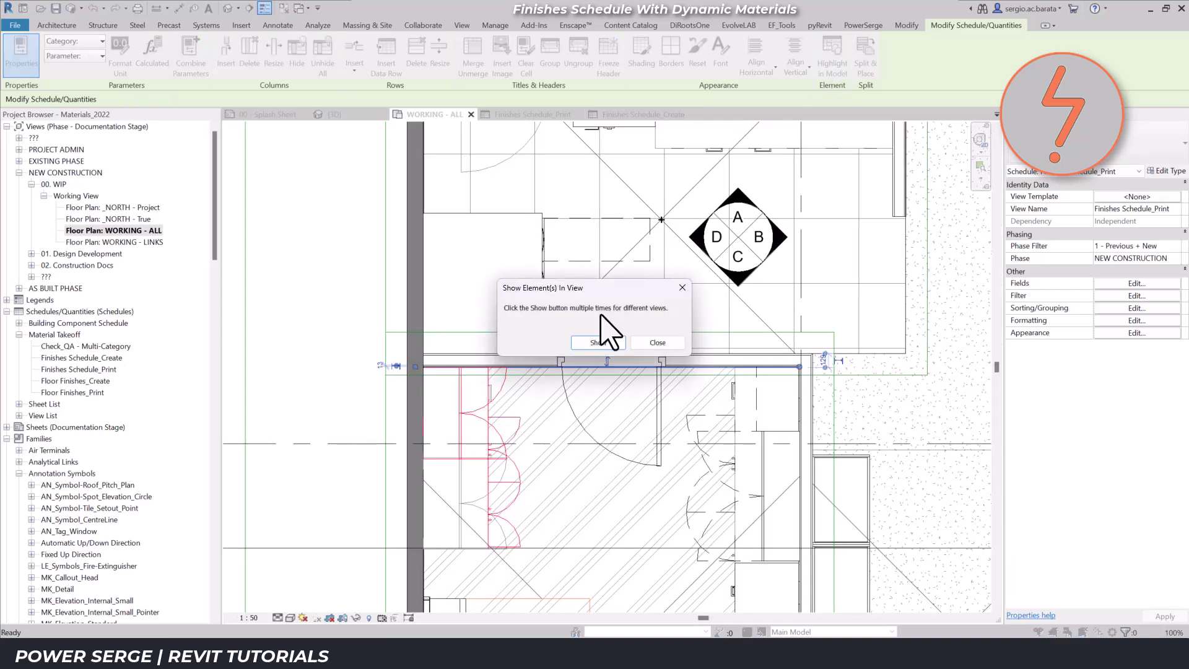
{"action": "left_click", "coordinate": [611, 342]}
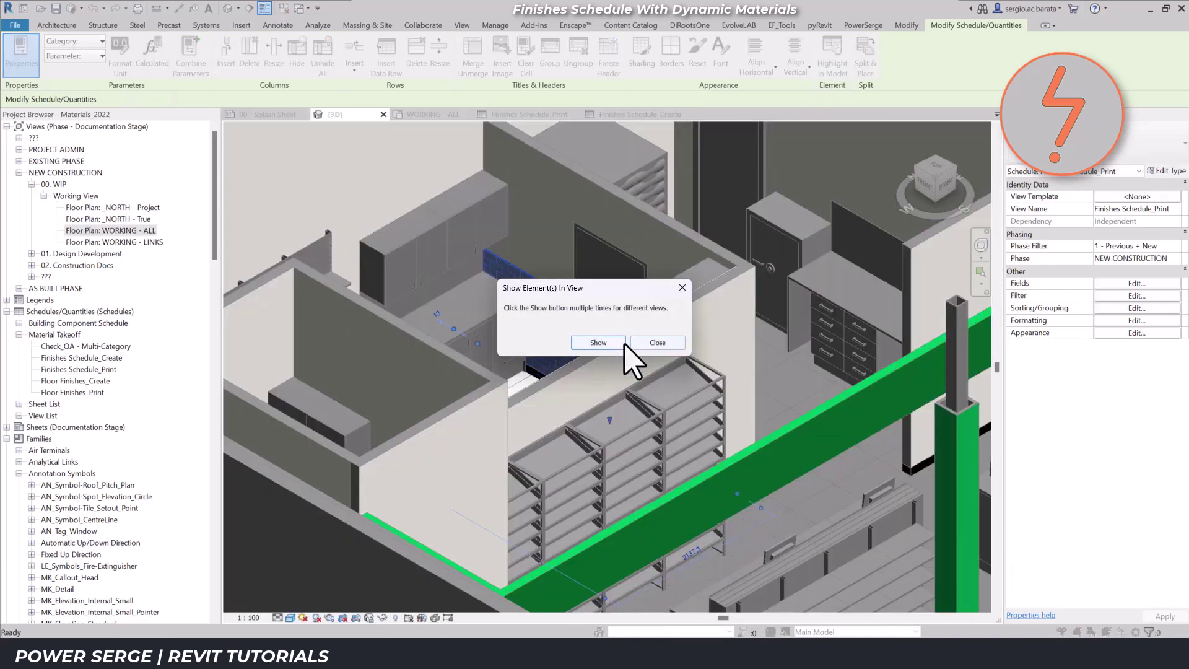
{"action": "left_click", "coordinate": [648, 343]}
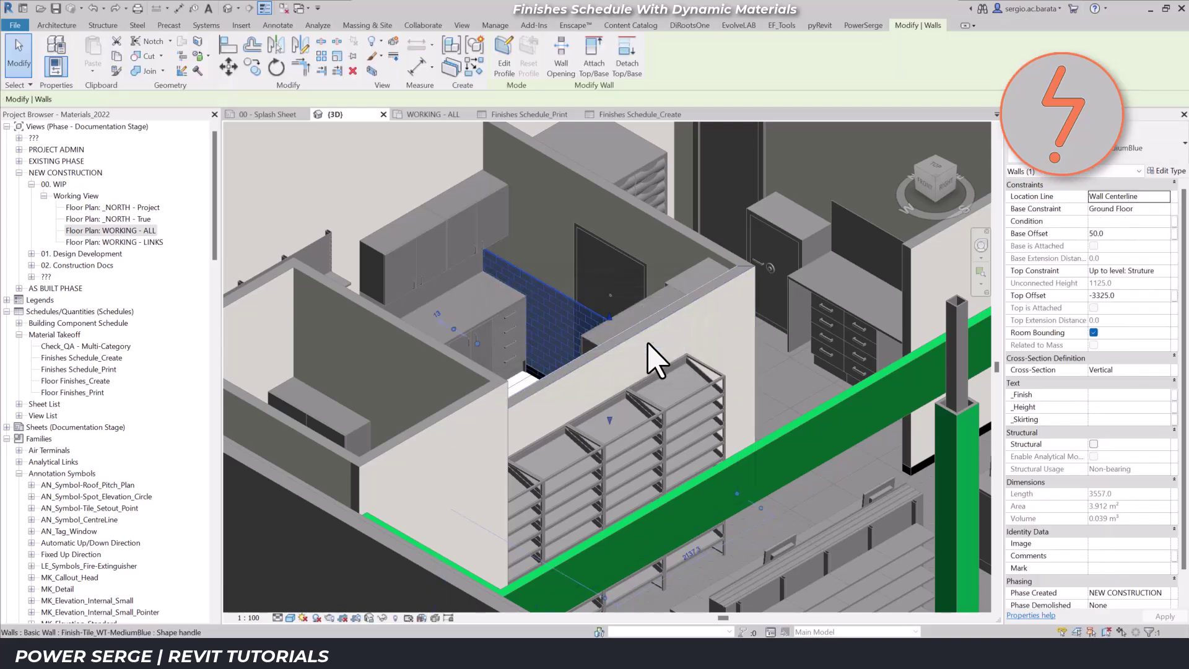
{"action": "left_click_drag", "start_coordinate": [648, 343], "coordinate": [626, 230]}
Finish raising the blue tile wall's top and exit the Align command
{"action": "key", "text": "a"}
{"action": "key", "text": "l"}
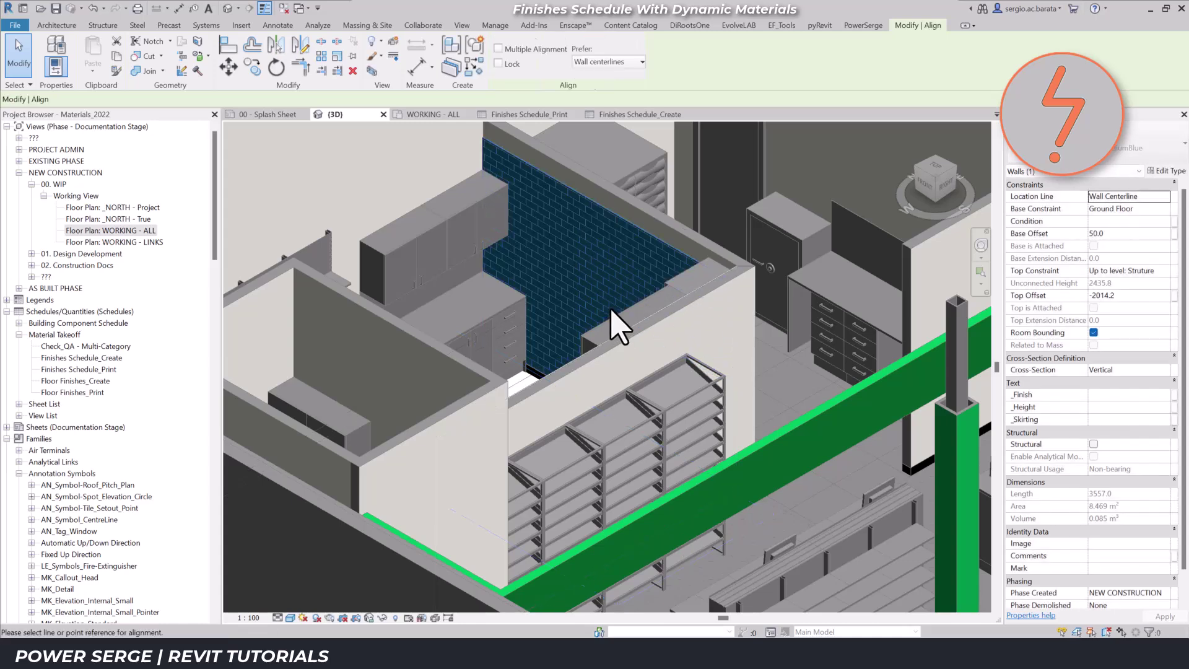
{"action": "key", "text": "Escape"}
Join the blue tile wall's geometry with the host wall behind it
{"action": "left_click", "coordinate": [629, 220]}
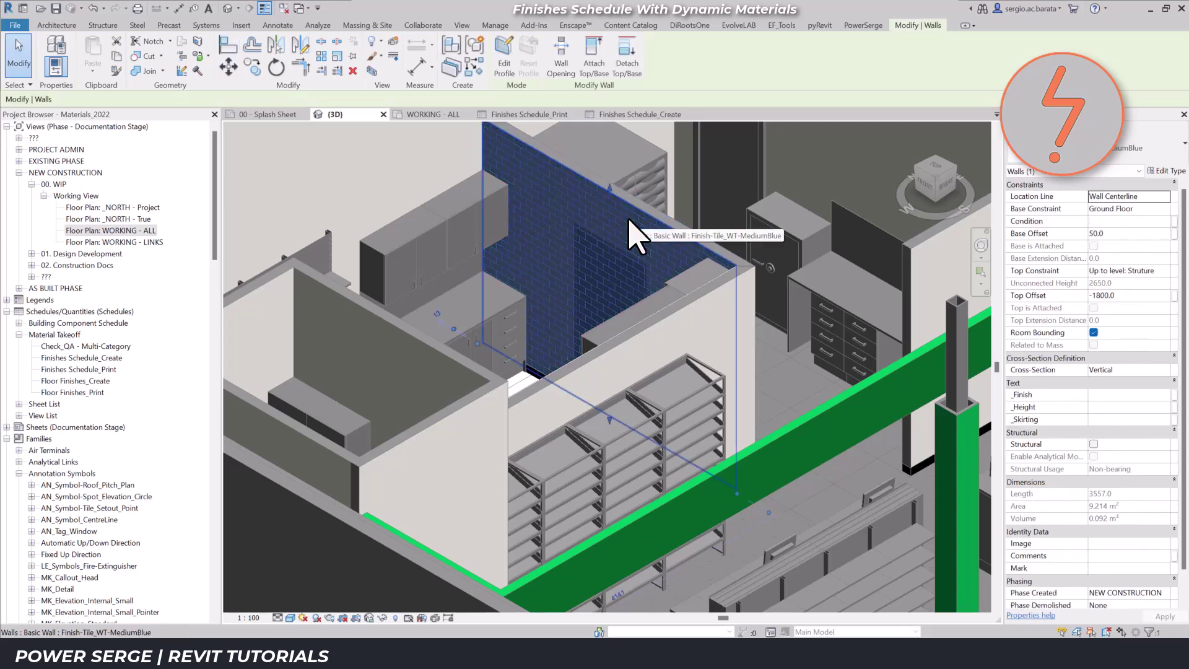
{"action": "left_click", "coordinate": [152, 71]}
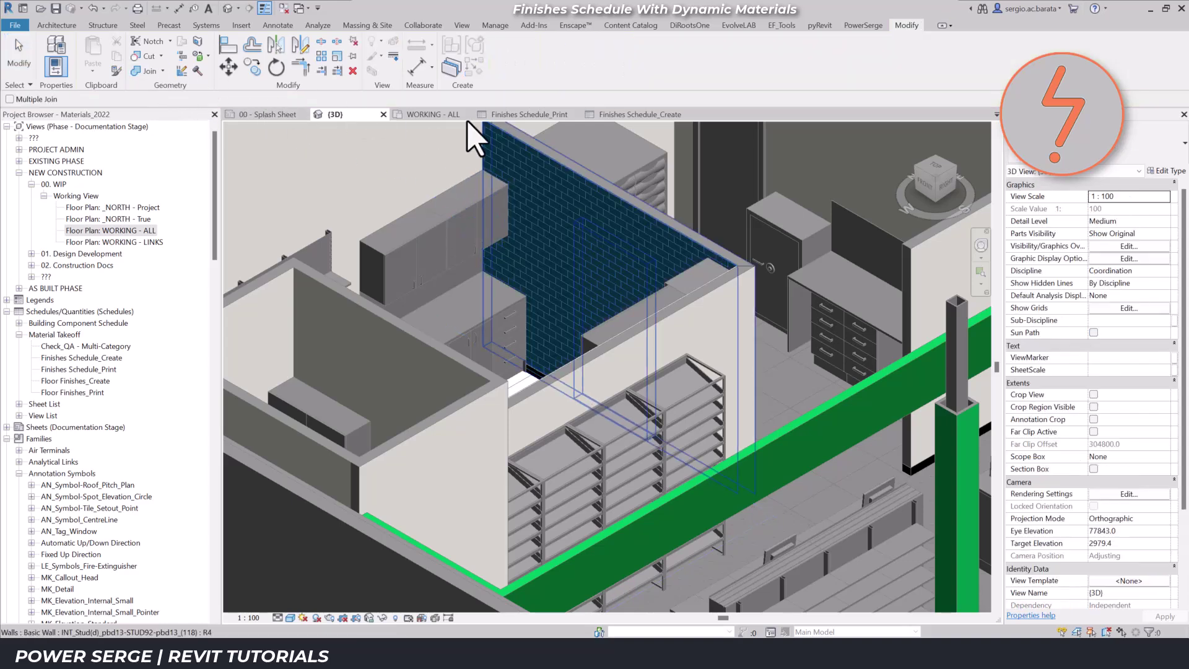
{"action": "left_click", "coordinate": [510, 131]}
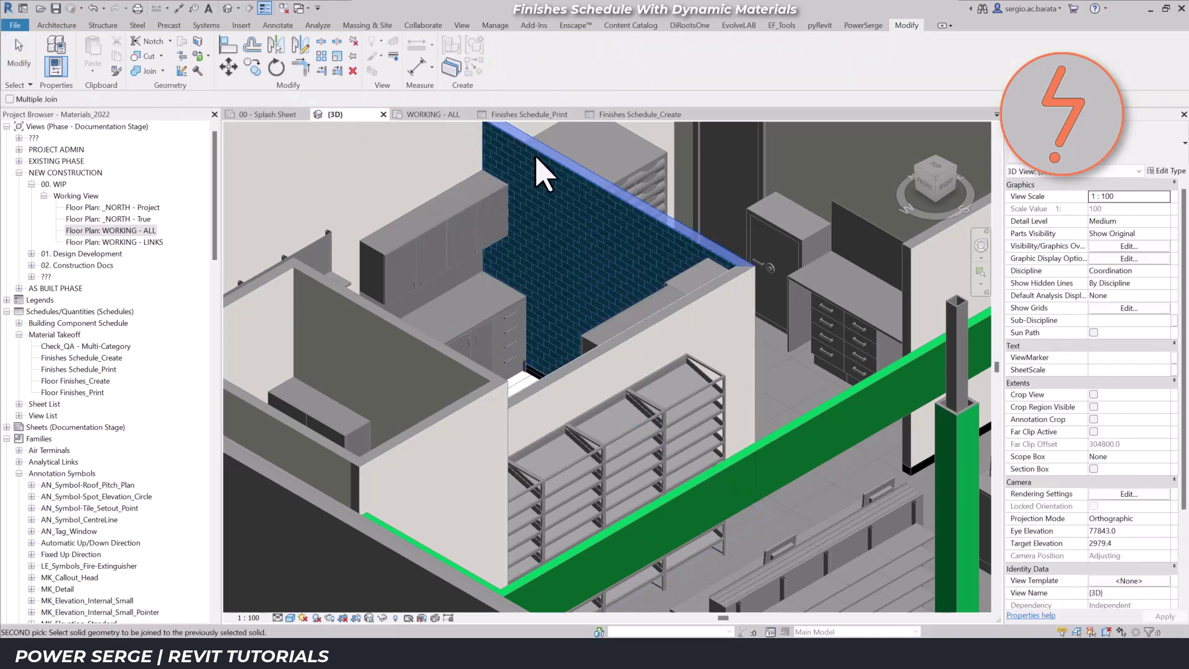
{"action": "left_click", "coordinate": [544, 172]}
{"action": "key", "text": "Escape"}
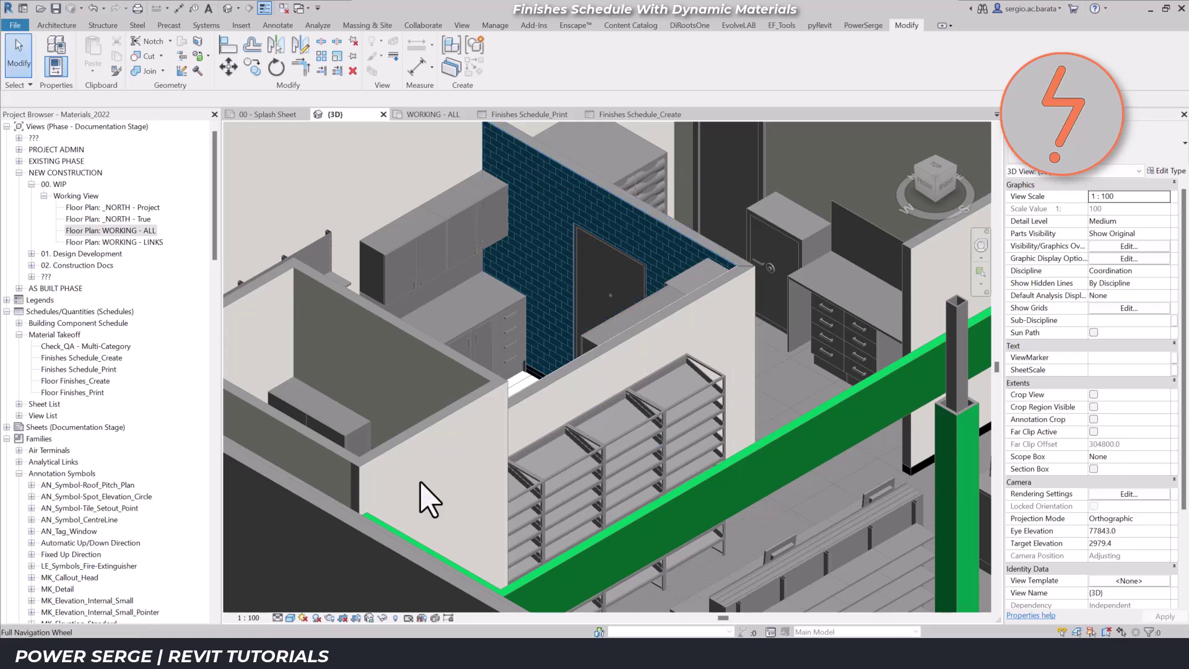
{"action": "left_click", "coordinate": [370, 619]}
Save and lock the 3D view's orientation under the name _test
{"action": "left_click", "coordinate": [387, 578]}
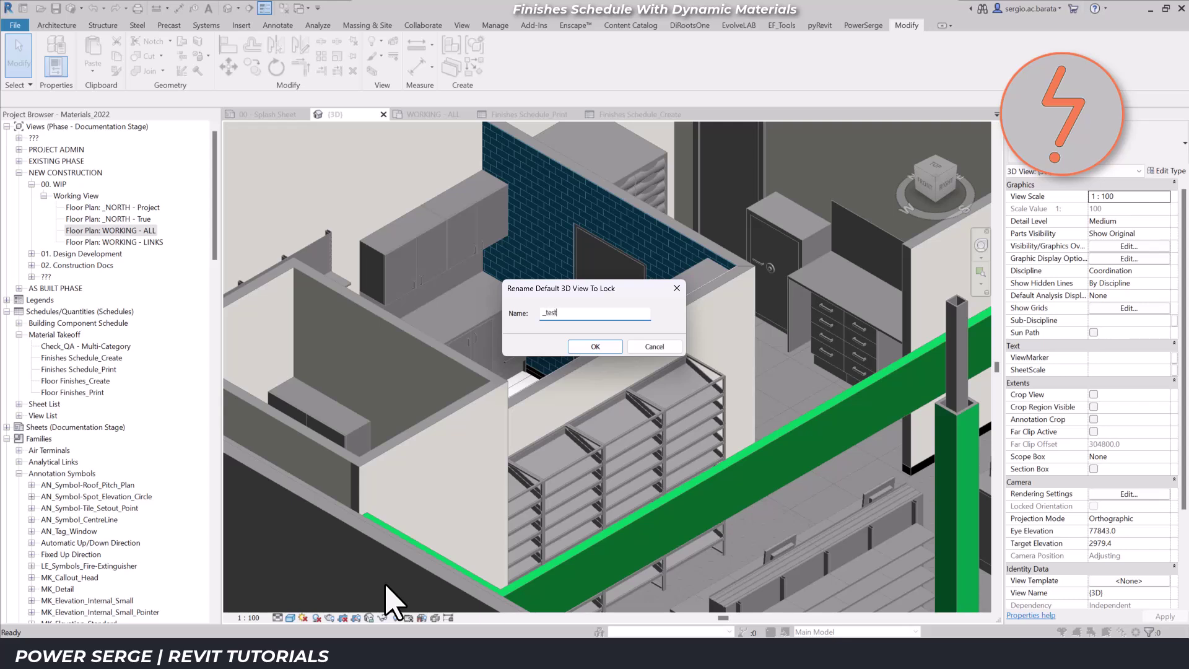
{"action": "left_click", "coordinate": [594, 347]}
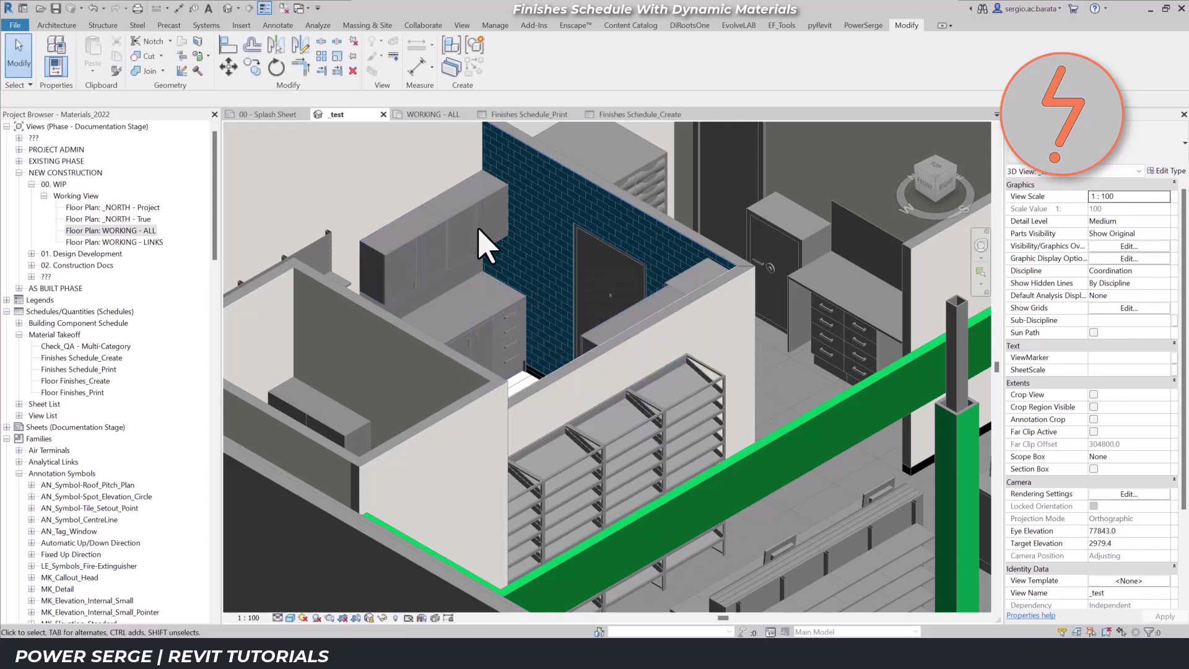
{"action": "left_click", "coordinate": [283, 27]}
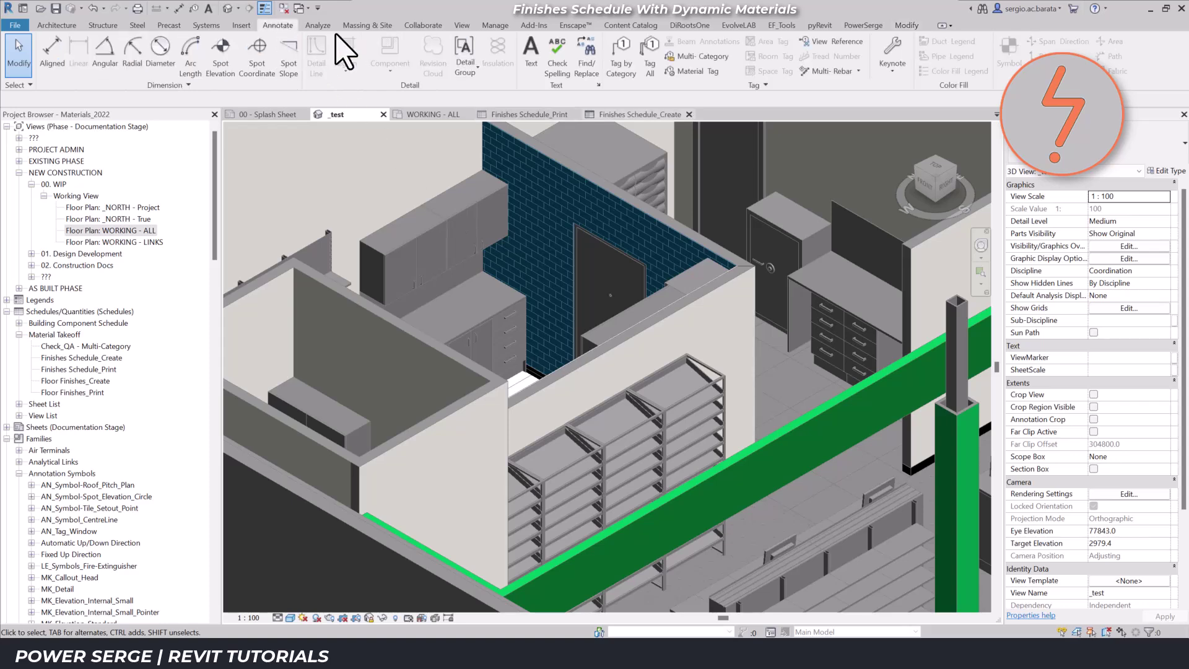
Tag the blue tiled wall with a PWR material tag placed at its upper left
{"action": "left_click", "coordinate": [691, 72]}
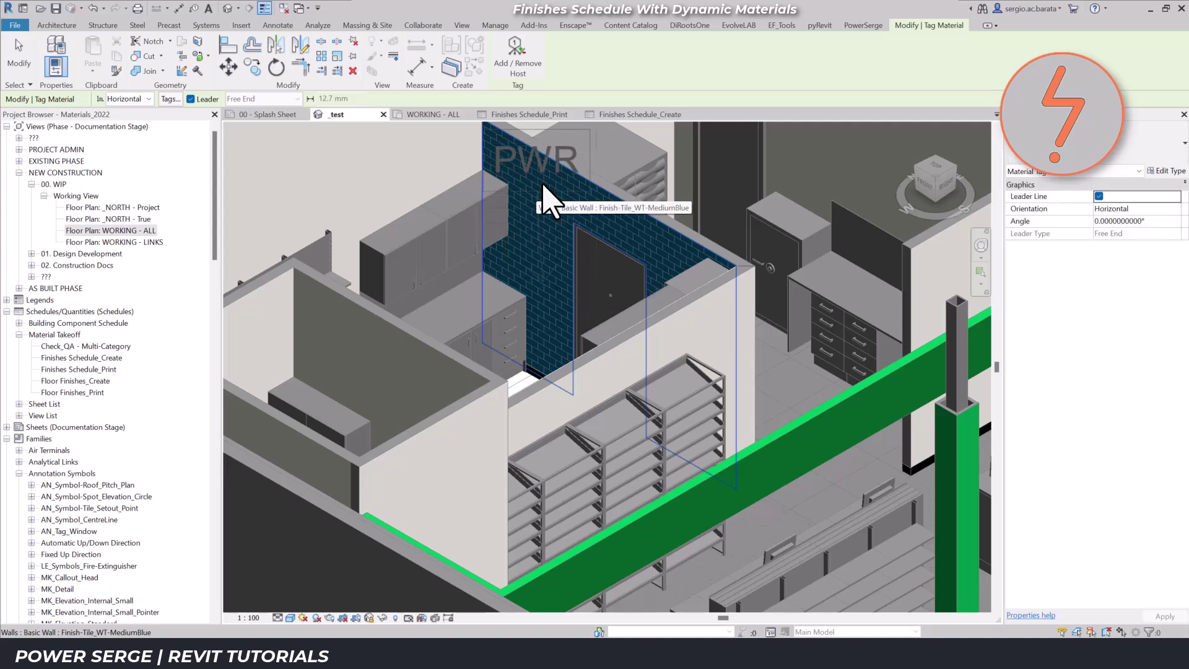
{"action": "left_click", "coordinate": [547, 185]}
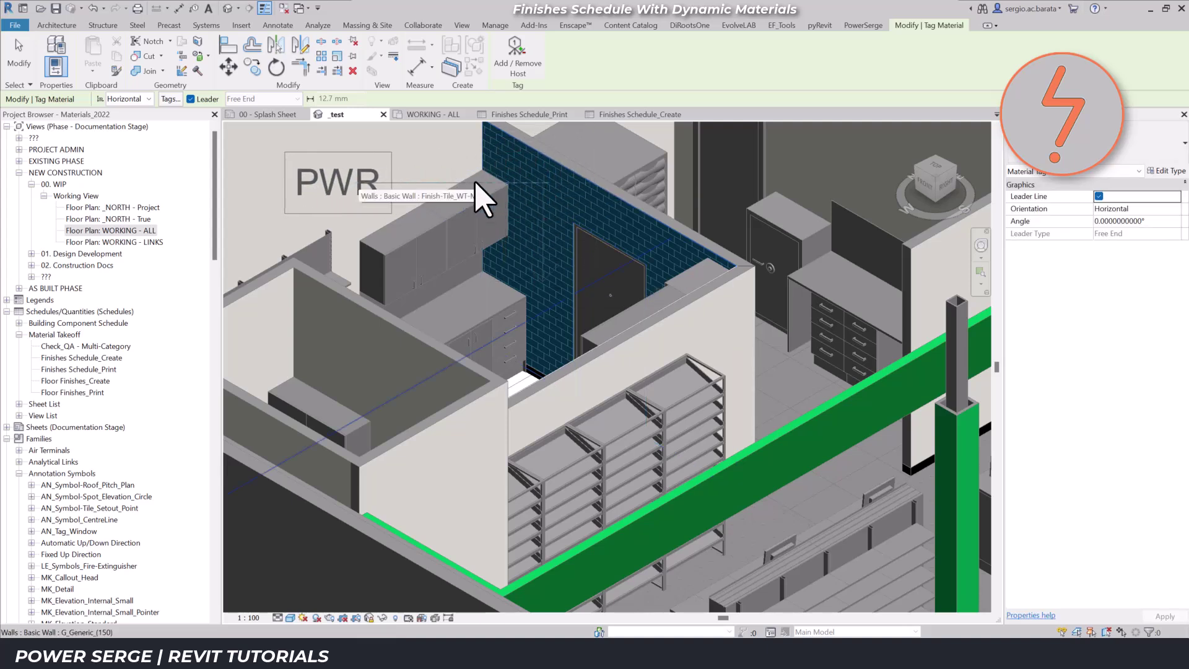
{"action": "left_click", "coordinate": [352, 179]}
{"action": "key", "text": "Escape"}
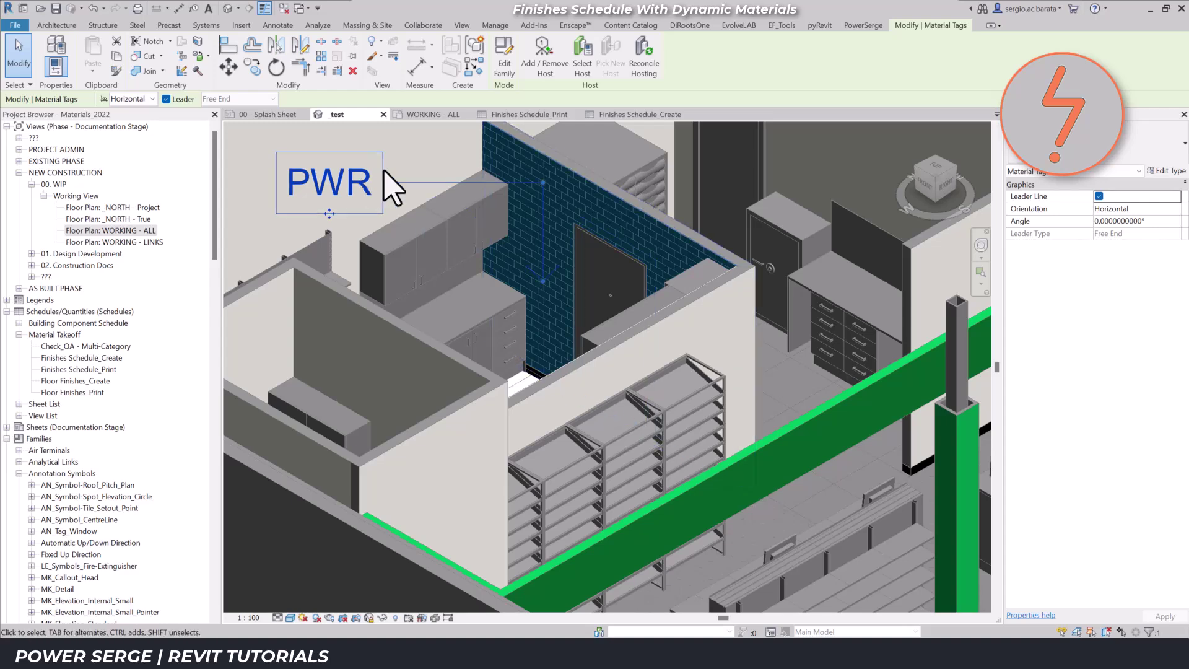
Change the _Tile_WT- Medium Blue code from PWR to SB in Finishes Schedule_Create
{"action": "left_click", "coordinate": [608, 116]}
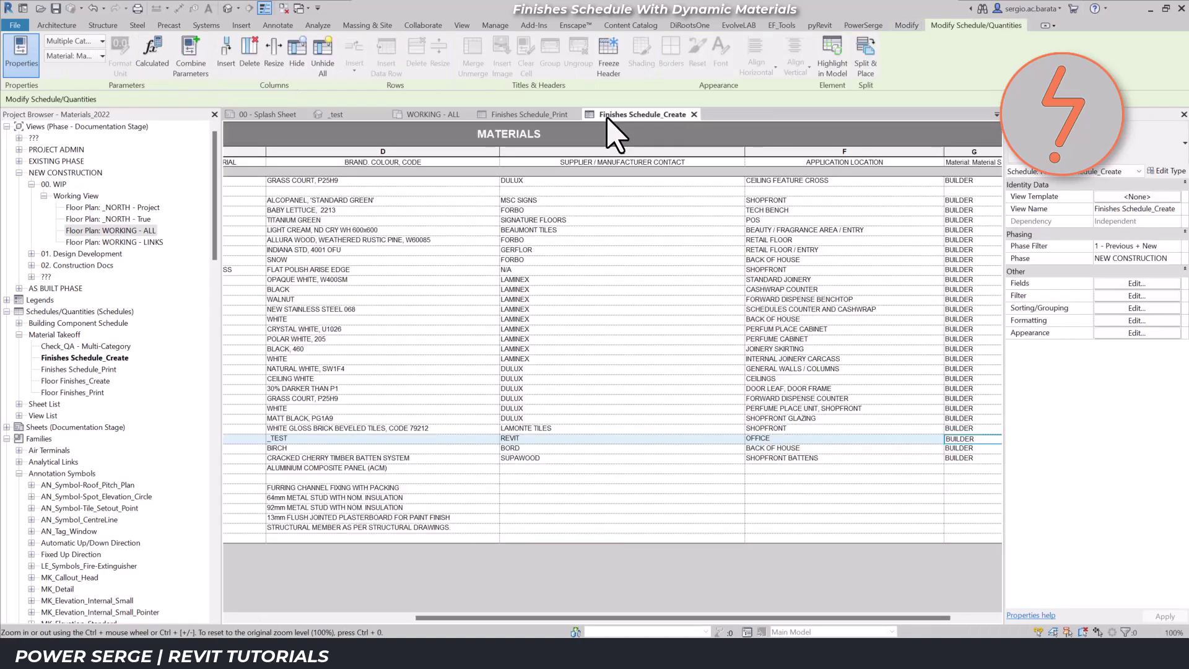
{"action": "left_click_drag", "start_coordinate": [452, 618], "coordinate": [254, 619]}
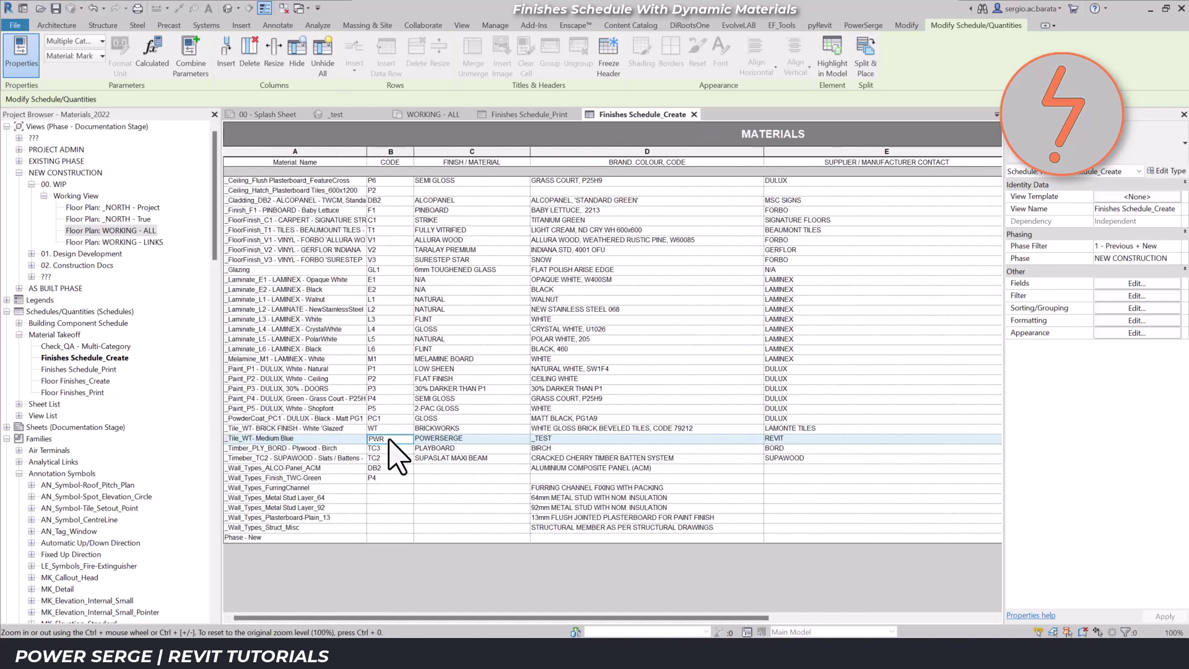
{"action": "double_click", "coordinate": [368, 440]}
{"action": "key", "text": "Return"}
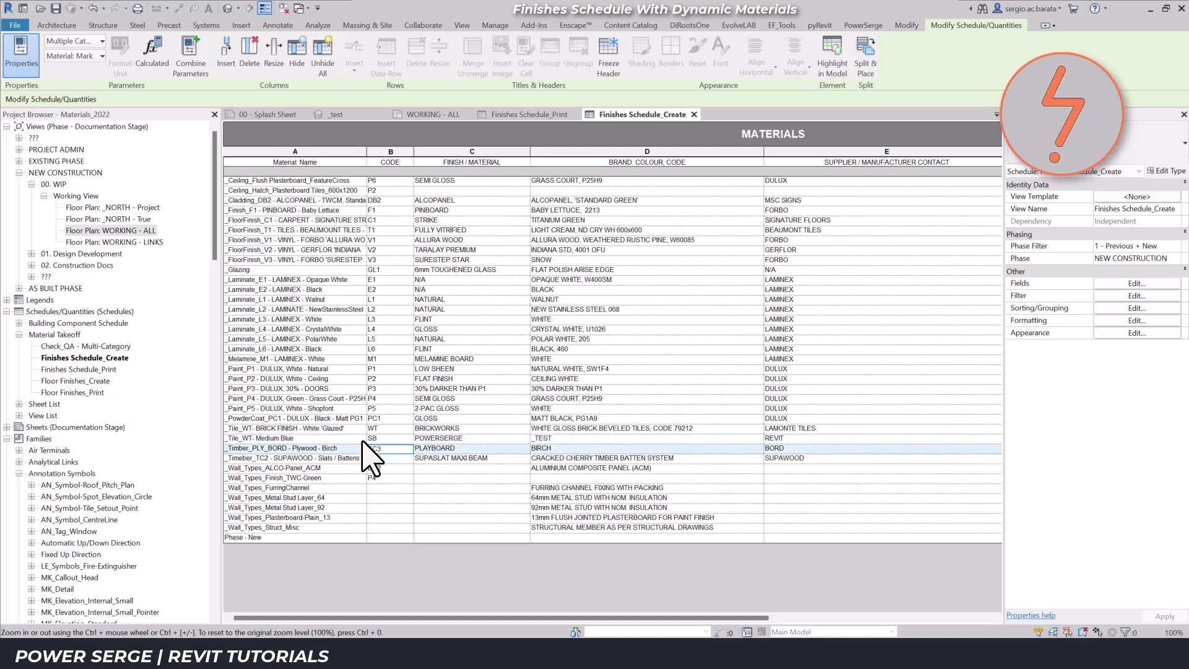
{"action": "left_click", "coordinate": [354, 115]}
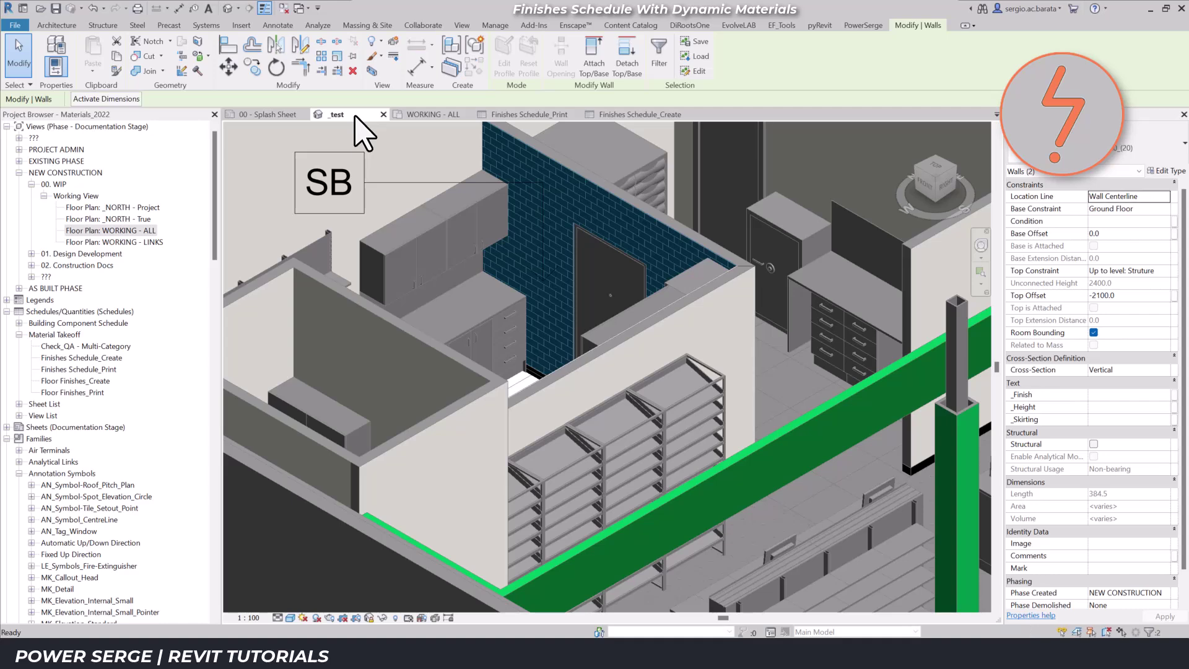
Open sheet 130 - MATERIALS & FINISHES SCHEDULE from Sheets > 02. Tender/Construction
{"action": "left_click", "coordinate": [19, 473]}
{"action": "left_click", "coordinate": [7, 439]}
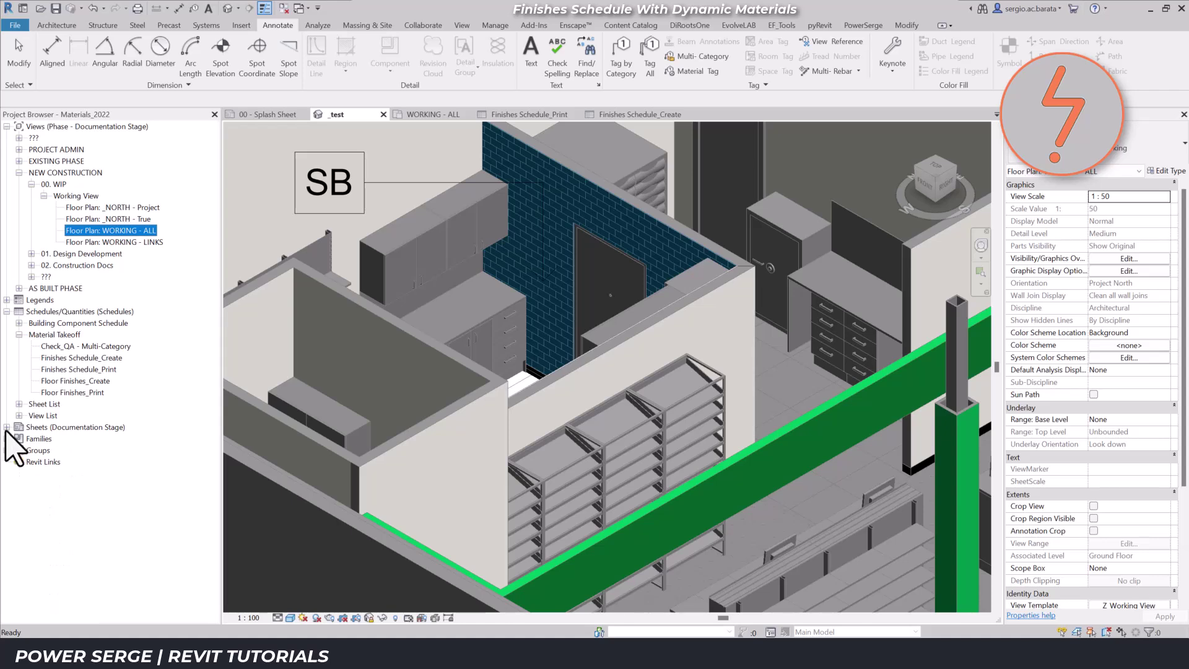
{"action": "left_click", "coordinate": [7, 428]}
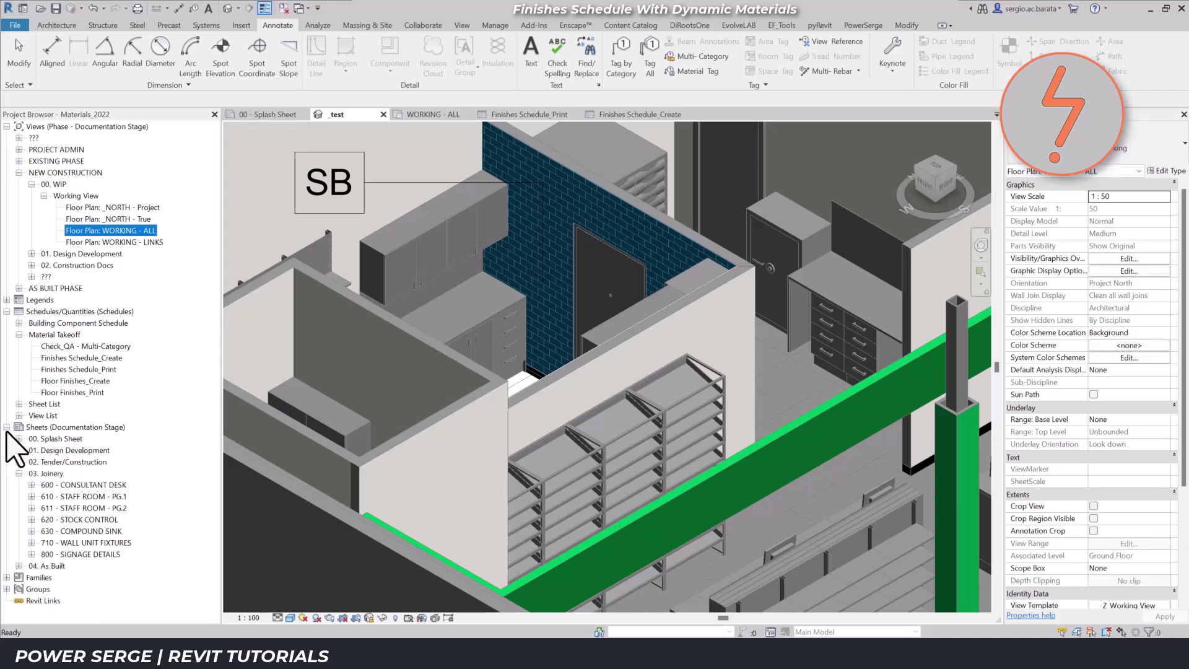
{"action": "left_click", "coordinate": [19, 473]}
{"action": "left_click", "coordinate": [19, 462]}
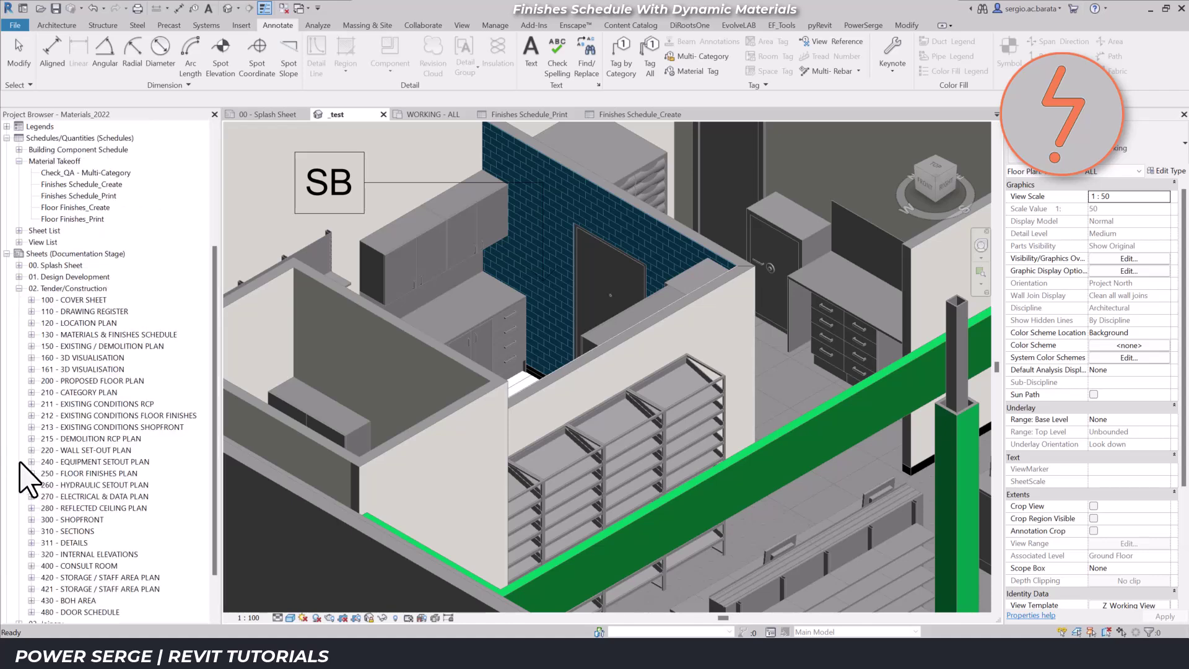
{"action": "double_click", "coordinate": [129, 337]}
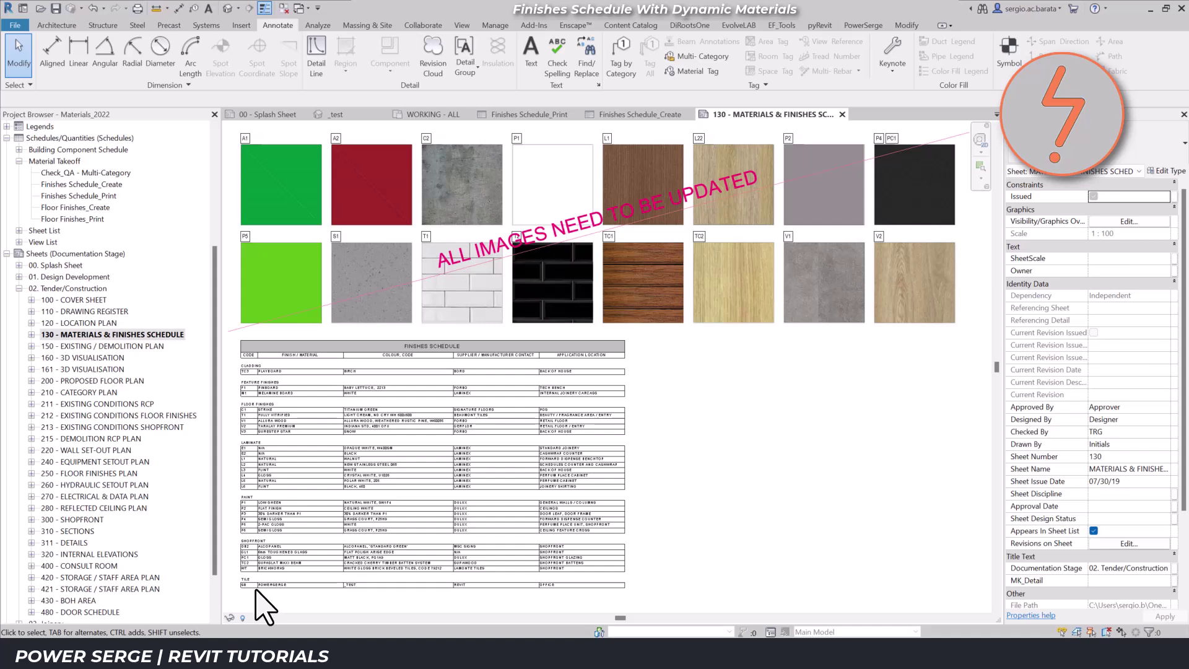
Add Count to the Finishes Schedule_Print scheduled fields
{"action": "left_click", "coordinate": [560, 117]}
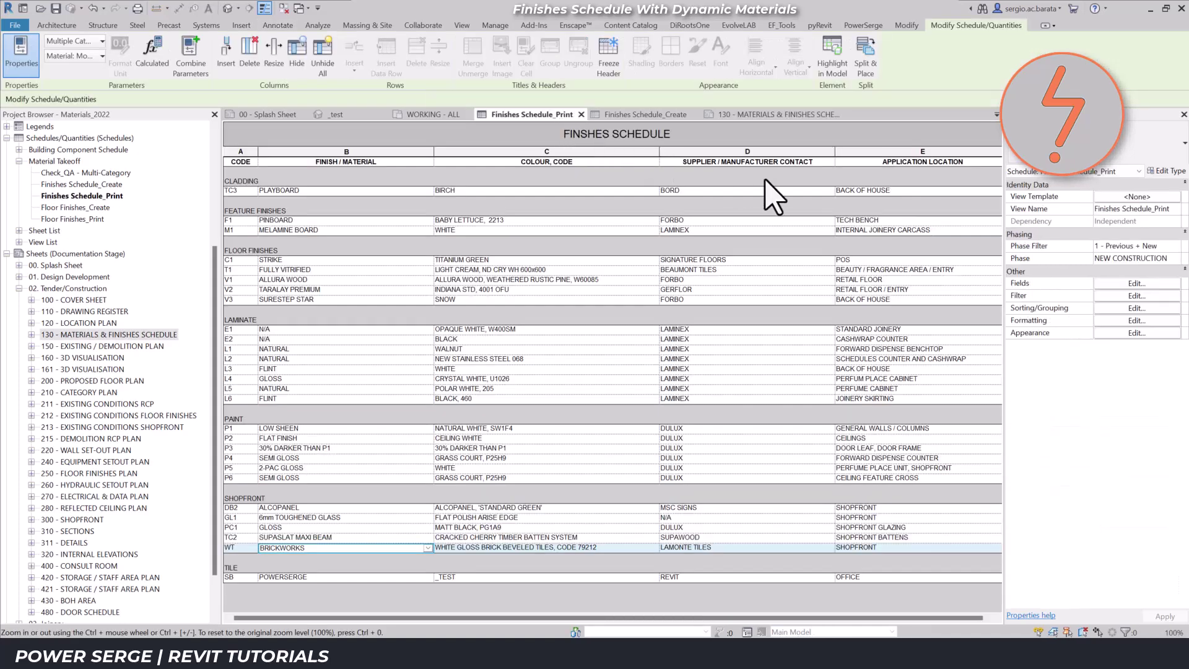
{"action": "left_click", "coordinate": [1112, 284]}
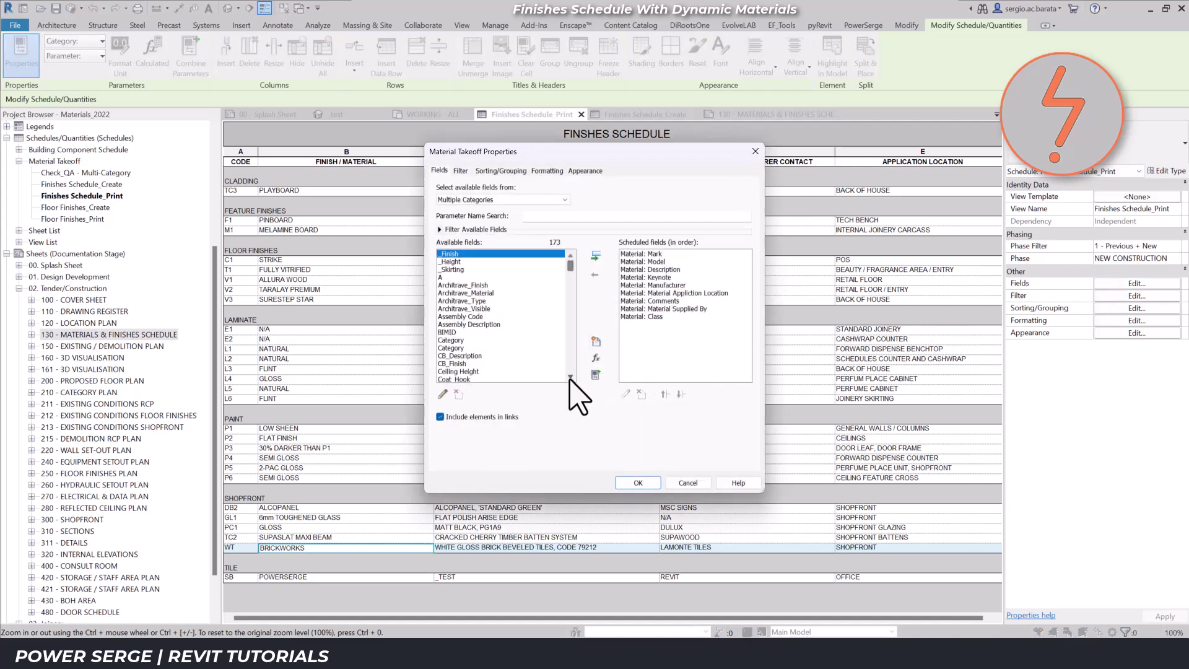
{"action": "scroll", "coordinate": [570, 380], "scroll_direction": "down", "scroll_amount": 1}
{"action": "scroll", "coordinate": [569, 380], "scroll_direction": "down", "scroll_amount": 2}
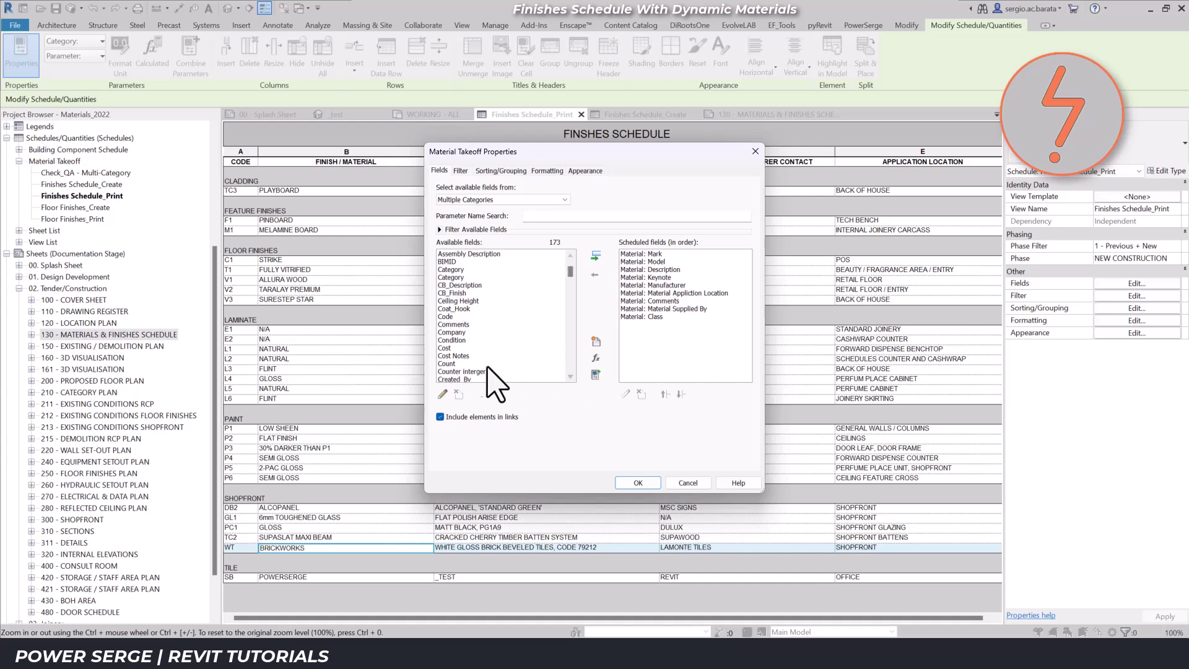
{"action": "left_click", "coordinate": [458, 364]}
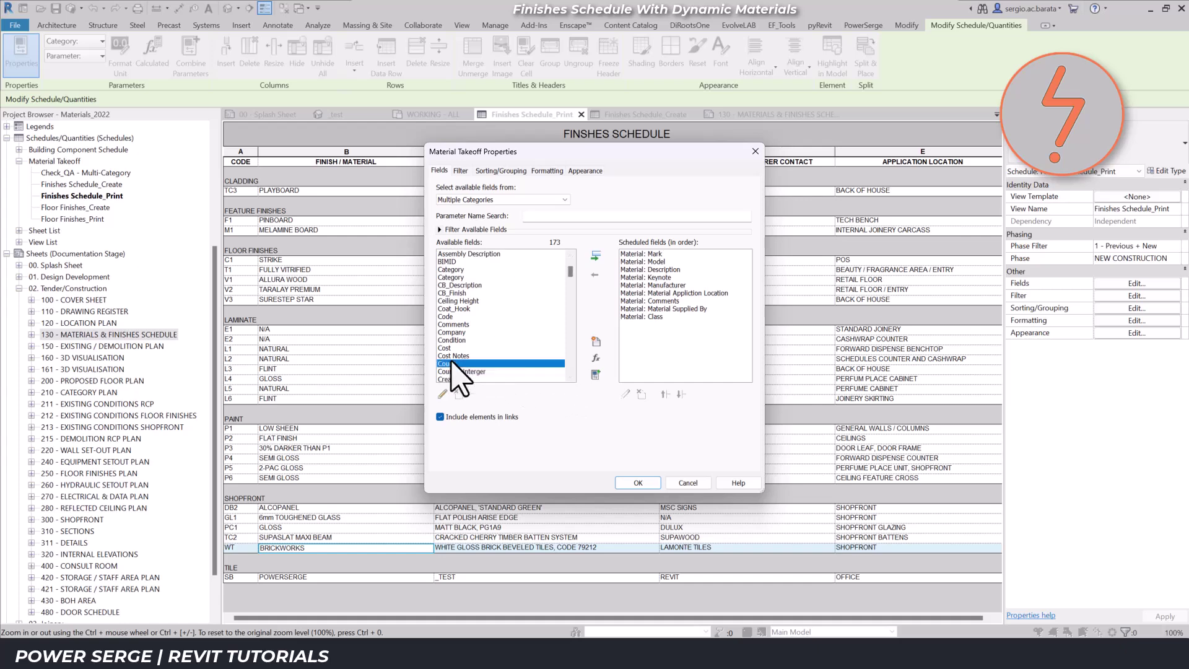
{"action": "left_click", "coordinate": [596, 256]}
{"action": "left_click", "coordinate": [638, 483]}
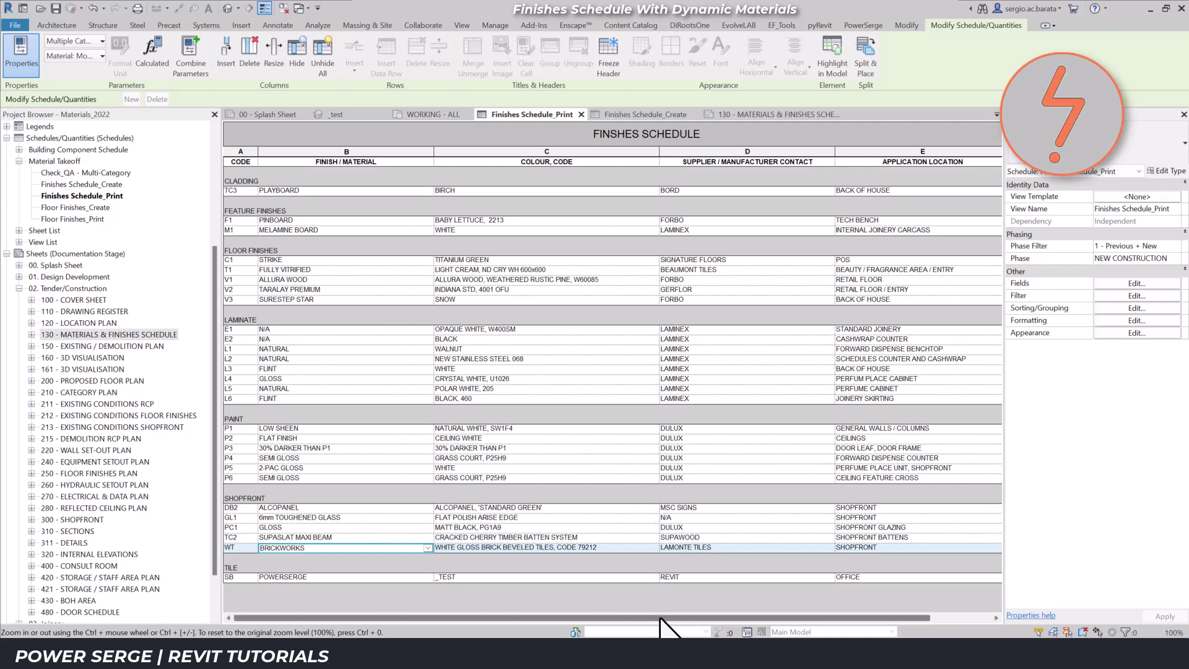
Scroll to the new Count column F, then return to the _test 3D view
{"action": "left_click_drag", "start_coordinate": [661, 618], "coordinate": [723, 618]}
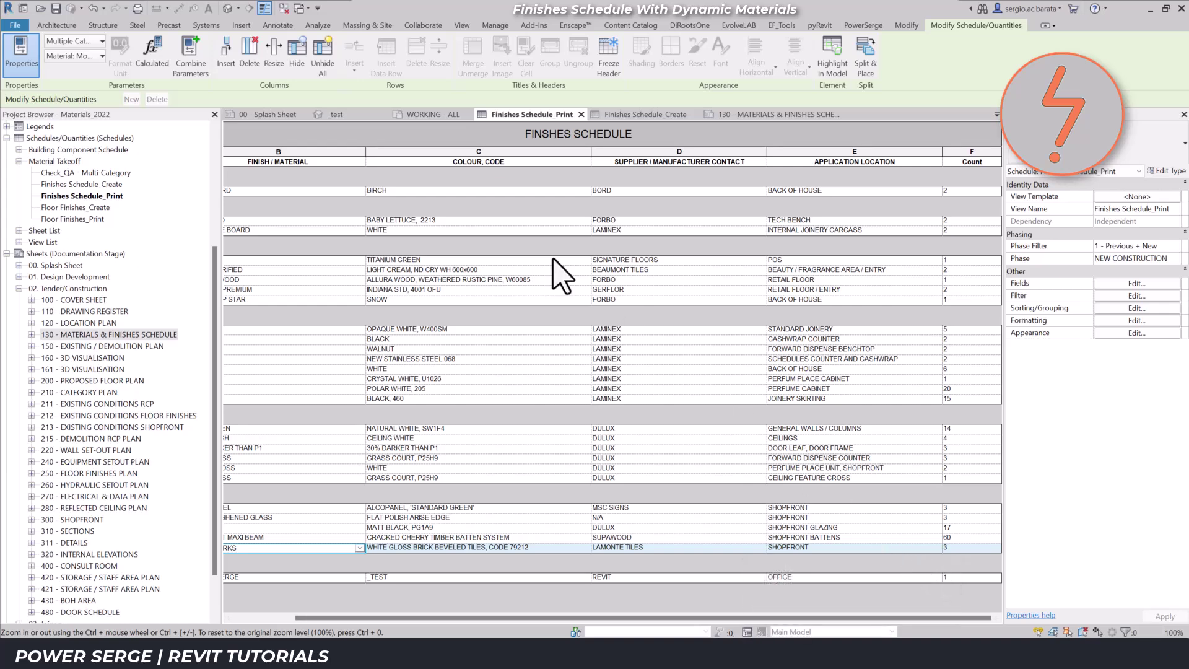
{"action": "left_click", "coordinate": [370, 117]}
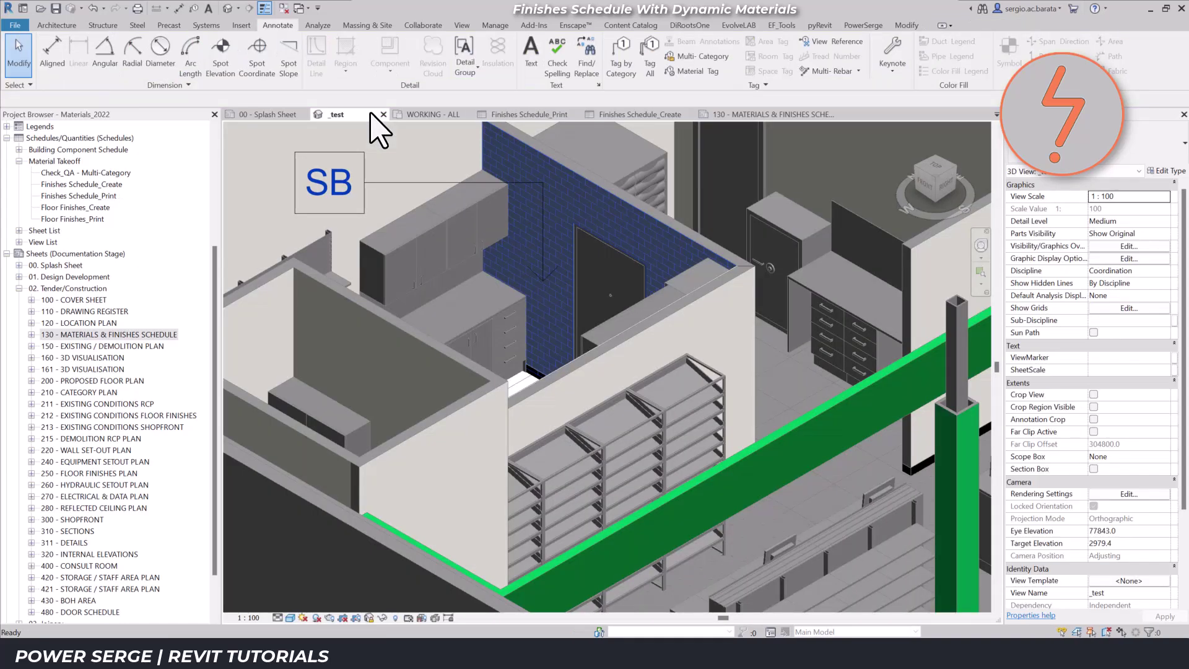
Change the blue tiled wall's type to Finish-Tile10_WT-Brickworks and check its Count of 4
{"action": "left_click", "coordinate": [631, 247]}
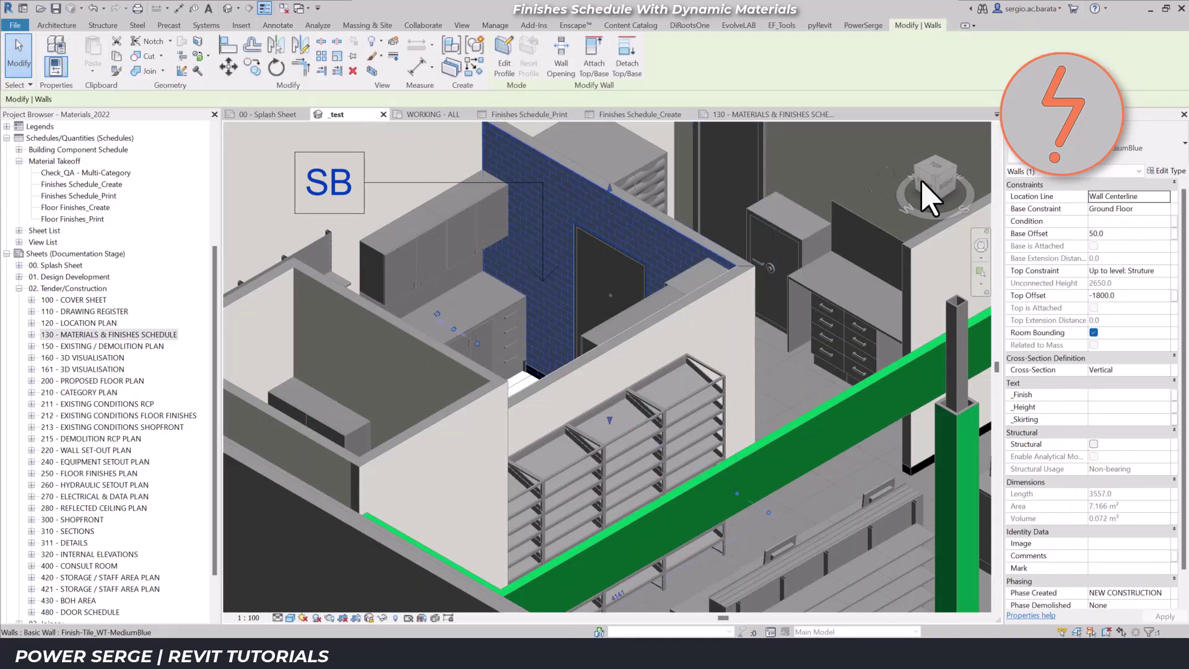
{"action": "left_click", "coordinate": [1096, 151]}
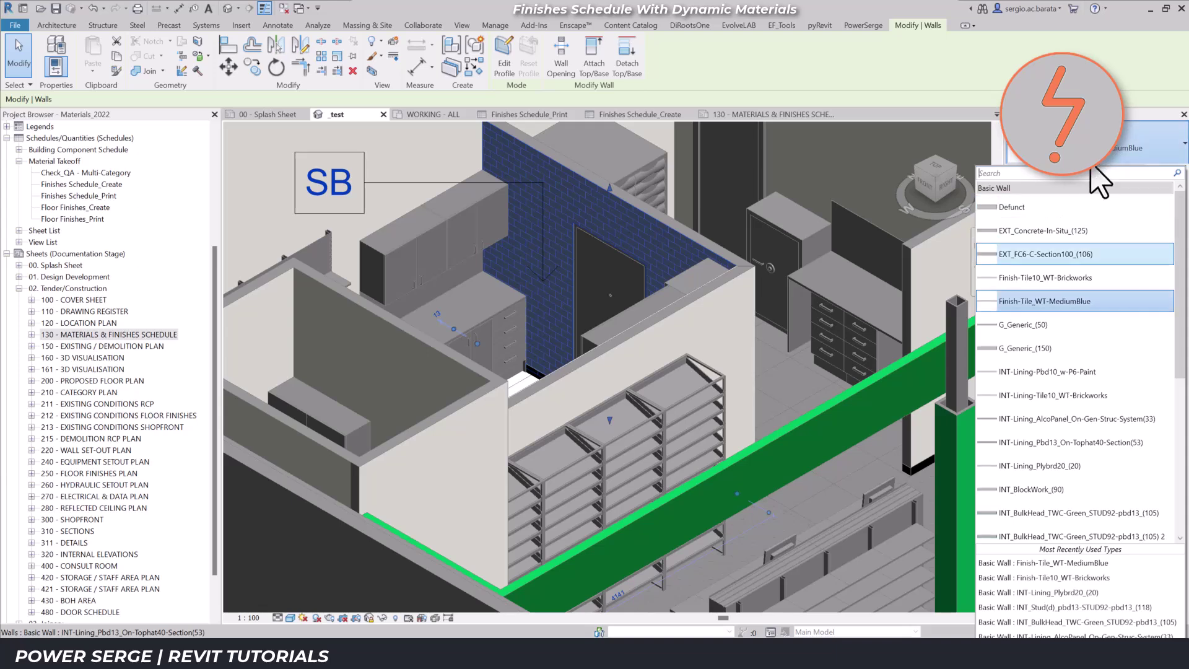
{"action": "left_click", "coordinate": [1094, 278]}
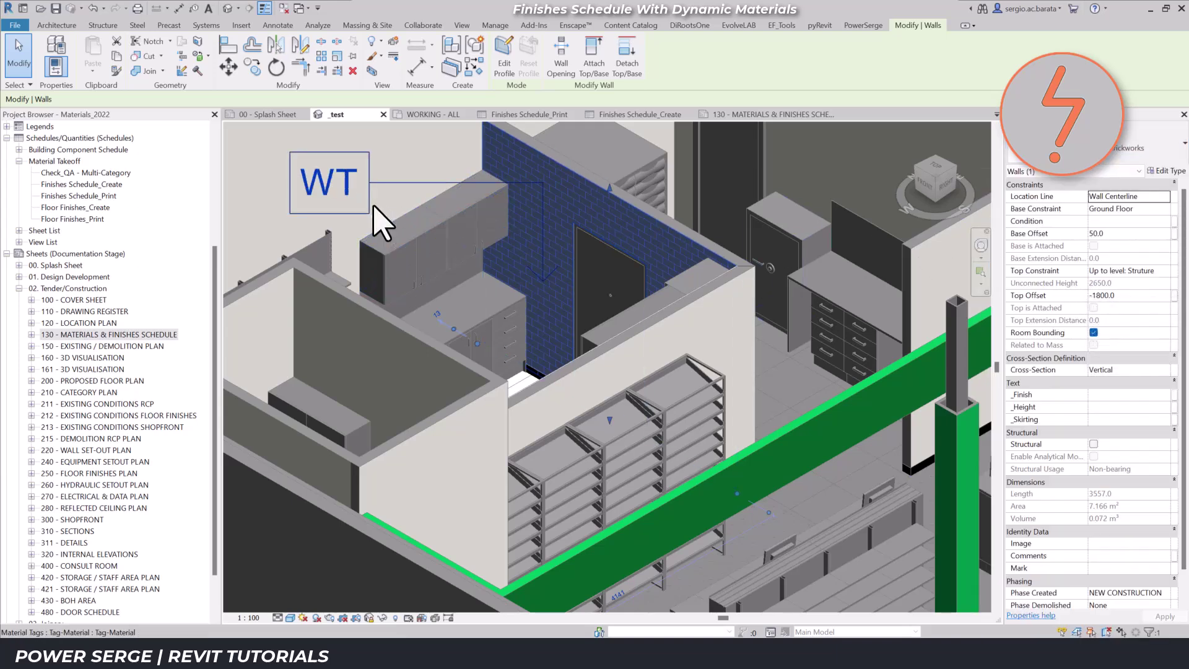
{"action": "left_click", "coordinate": [546, 115]}
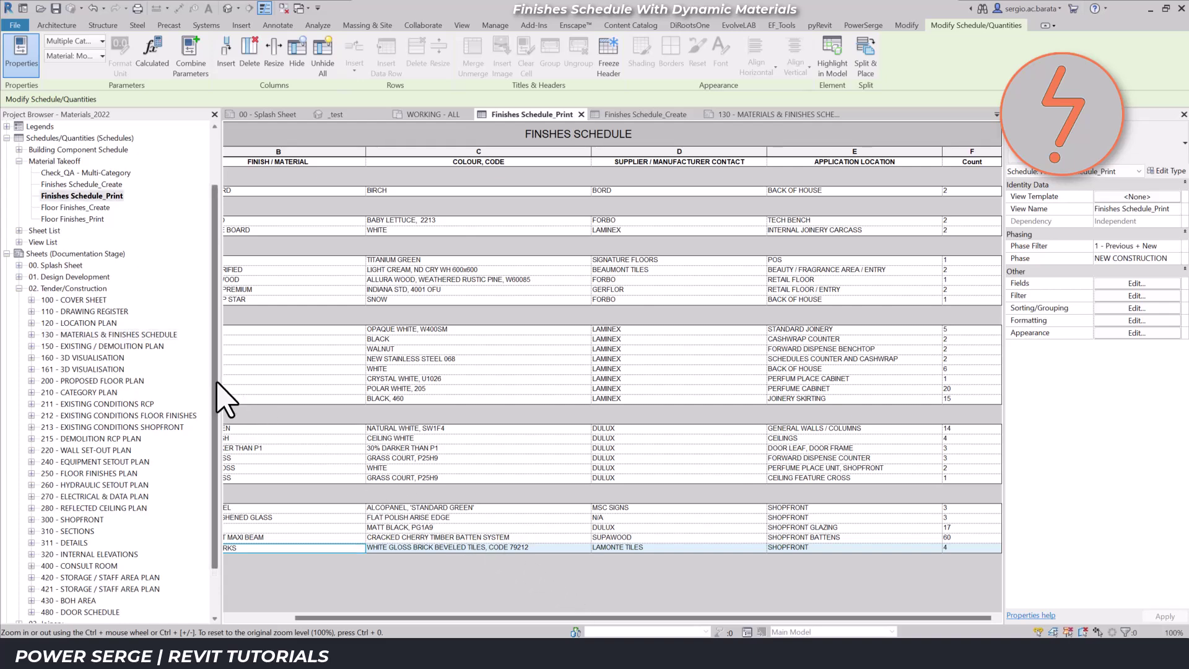
Expand NEW CONSTRUCTION and 02. Construction Docs in the Project Browser
{"action": "left_click_drag", "start_coordinate": [216, 383], "coordinate": [218, 290]}
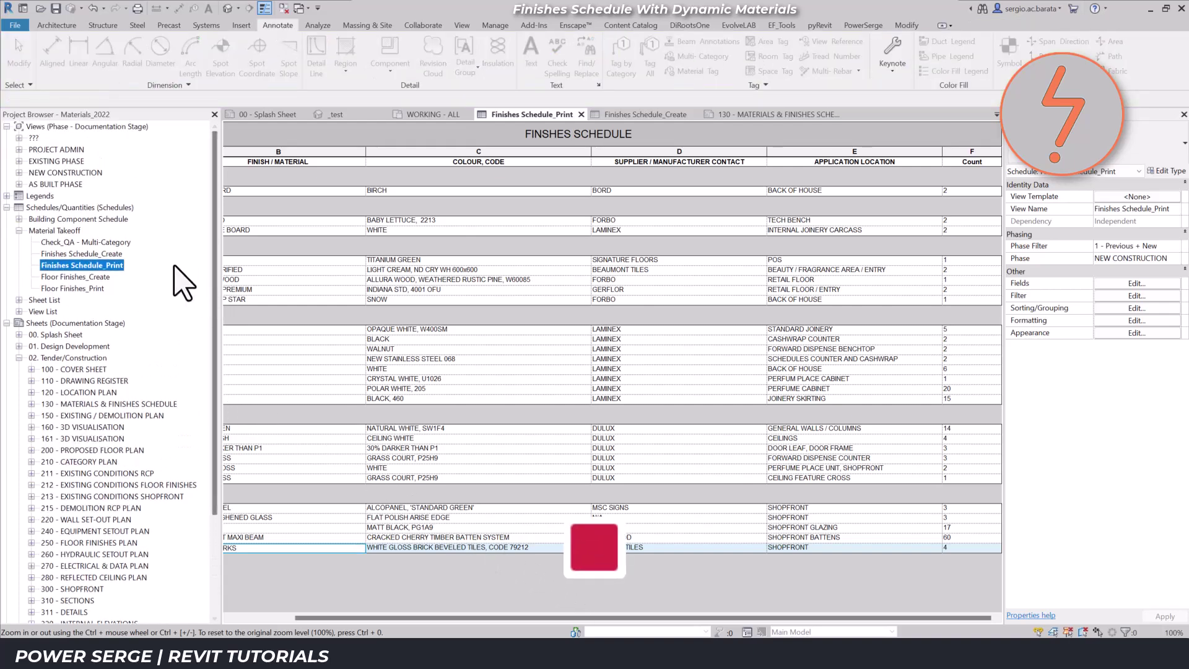
{"action": "left_click", "coordinate": [19, 173]}
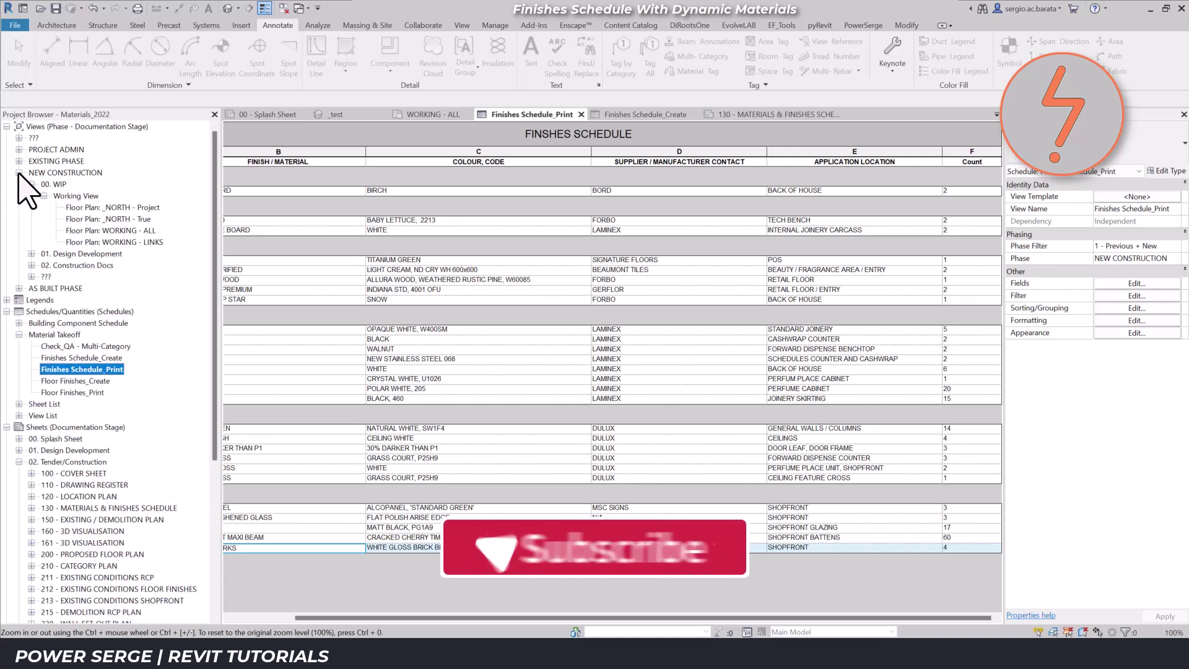
{"action": "left_click", "coordinate": [31, 266]}
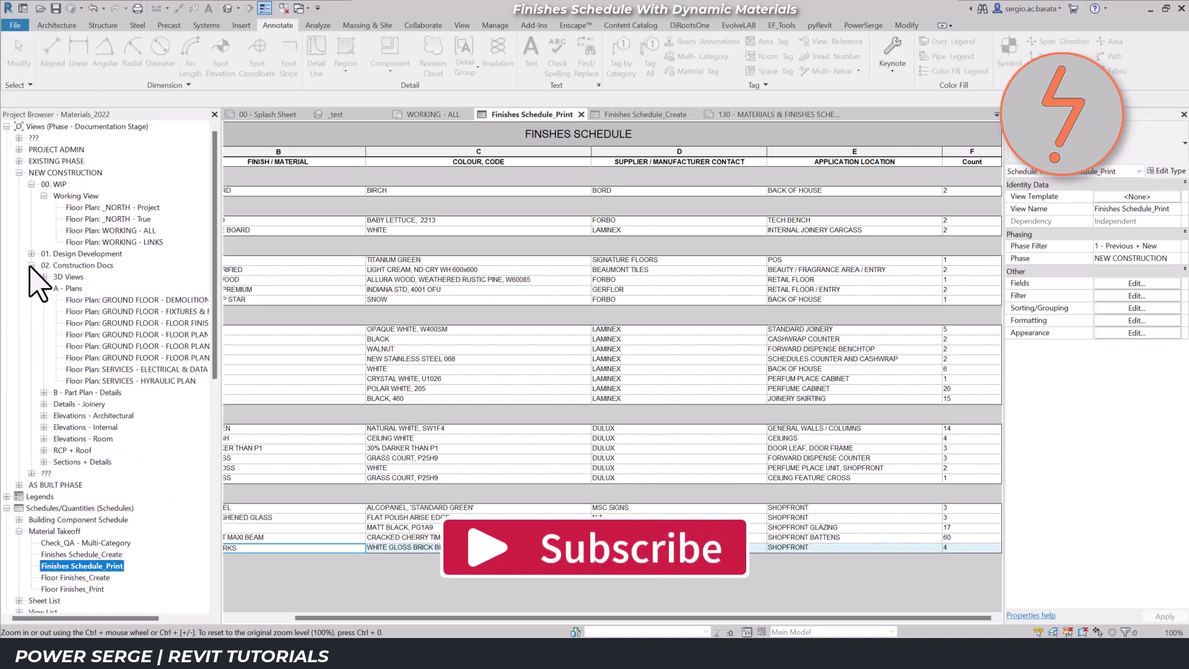
Open the GROUND FLOOR - FLOOR PLAN - WALL SETOUT plan and clear the wall selection
{"action": "double_click", "coordinate": [153, 357]}
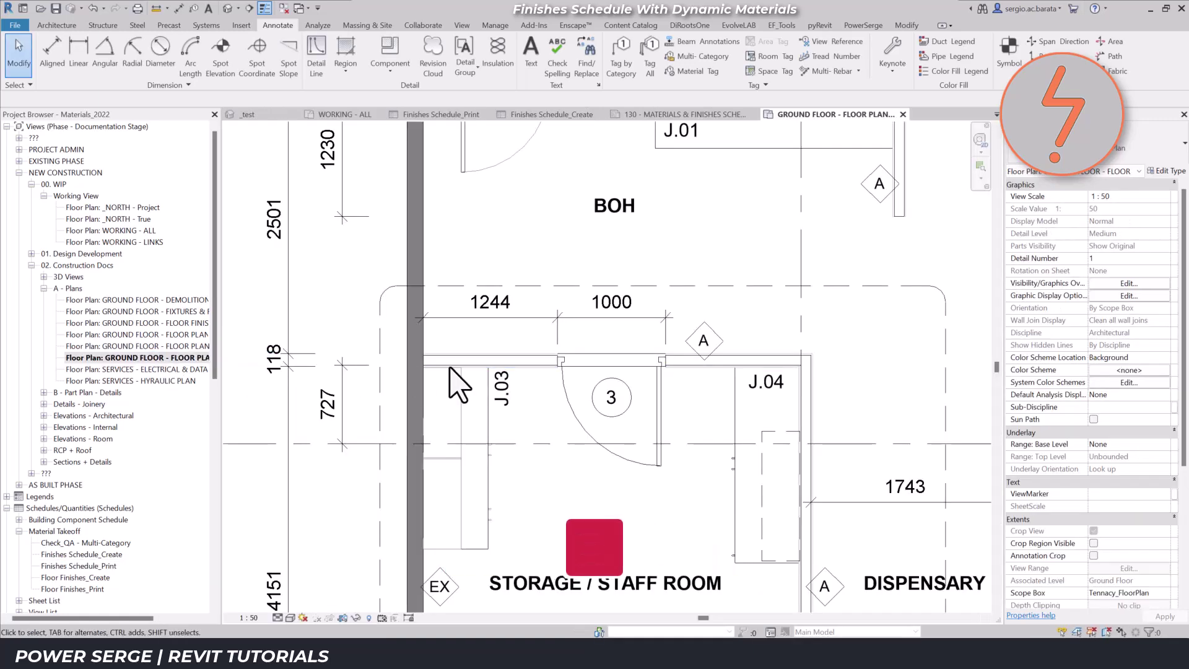
{"action": "left_click", "coordinate": [550, 373]}
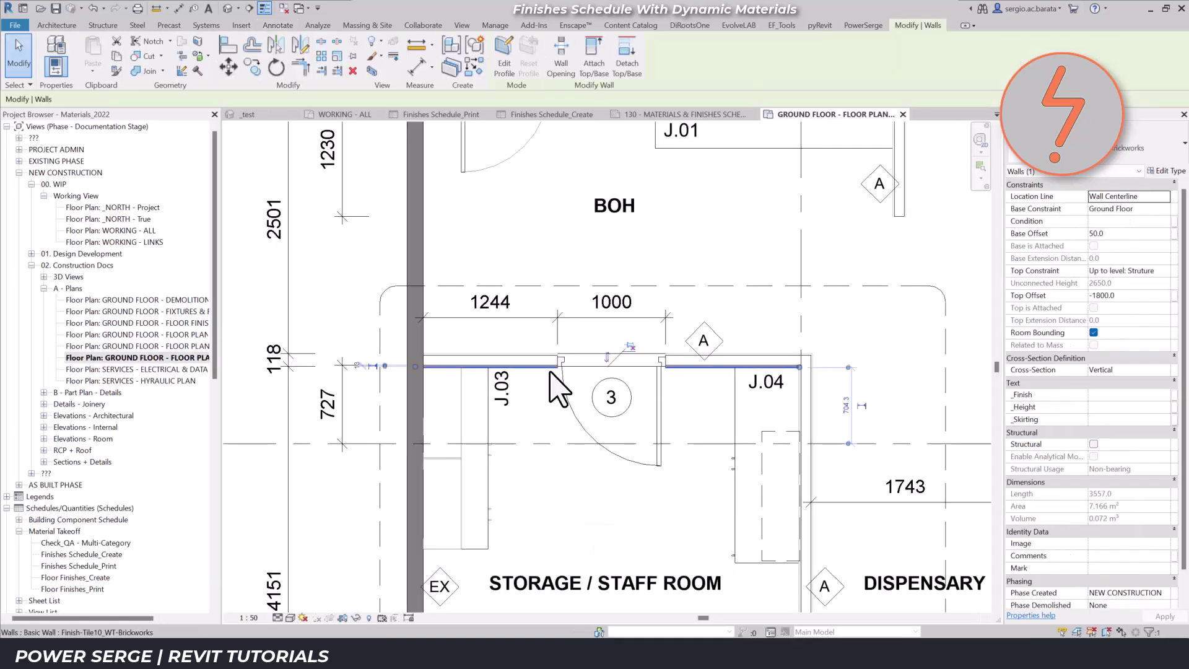
{"action": "key", "text": "Escape"}
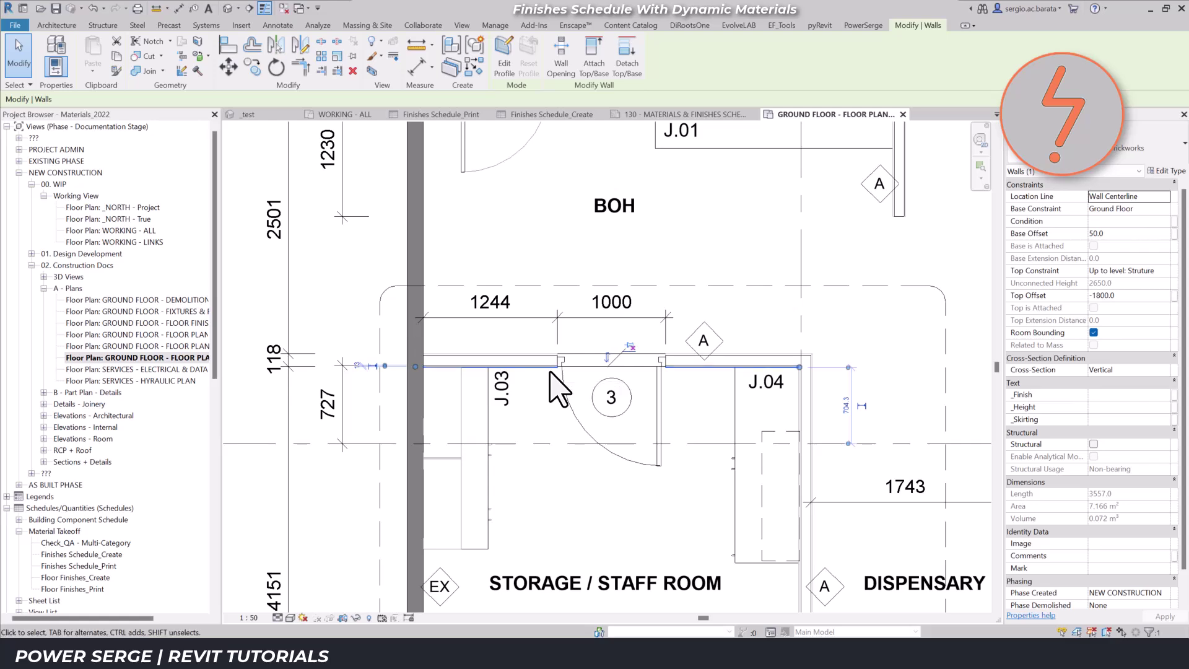
{"action": "scroll", "coordinate": [1075, 458], "scroll_direction": "down", "scroll_amount": 3}
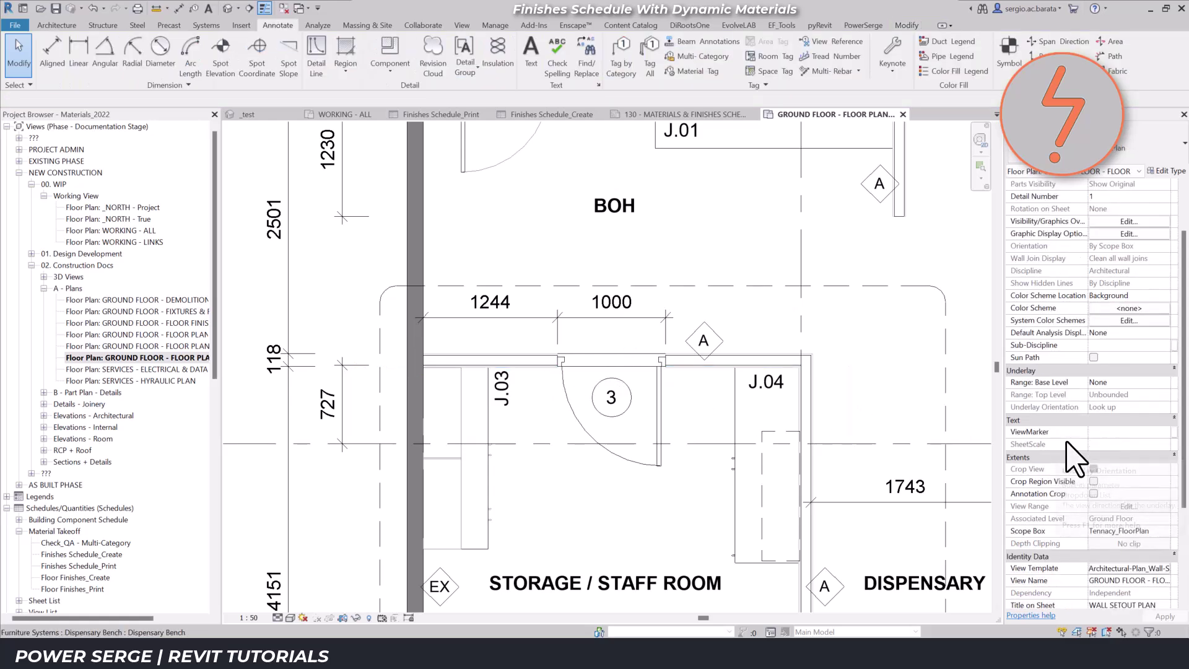
Enable the X_HIDE_Walls_Skins filter in the Architectural-Plan_Wall-Setout template's visibility overrides
{"action": "left_click", "coordinate": [1113, 570]}
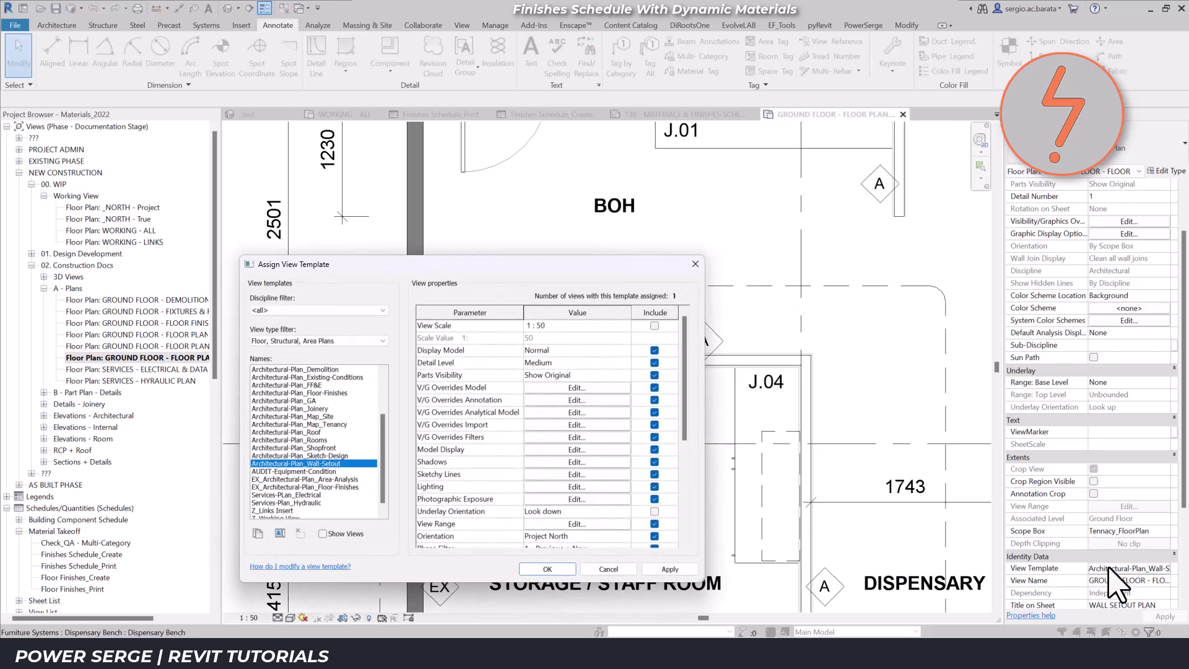
{"action": "left_click", "coordinate": [625, 437]}
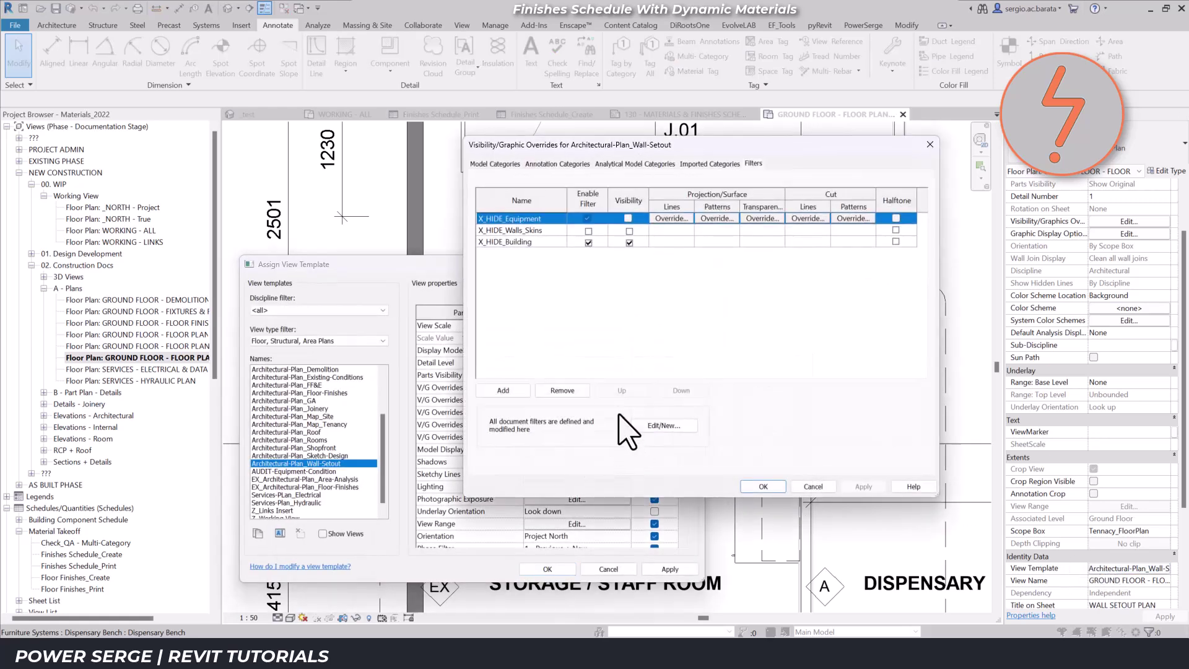
{"action": "left_click", "coordinate": [589, 231]}
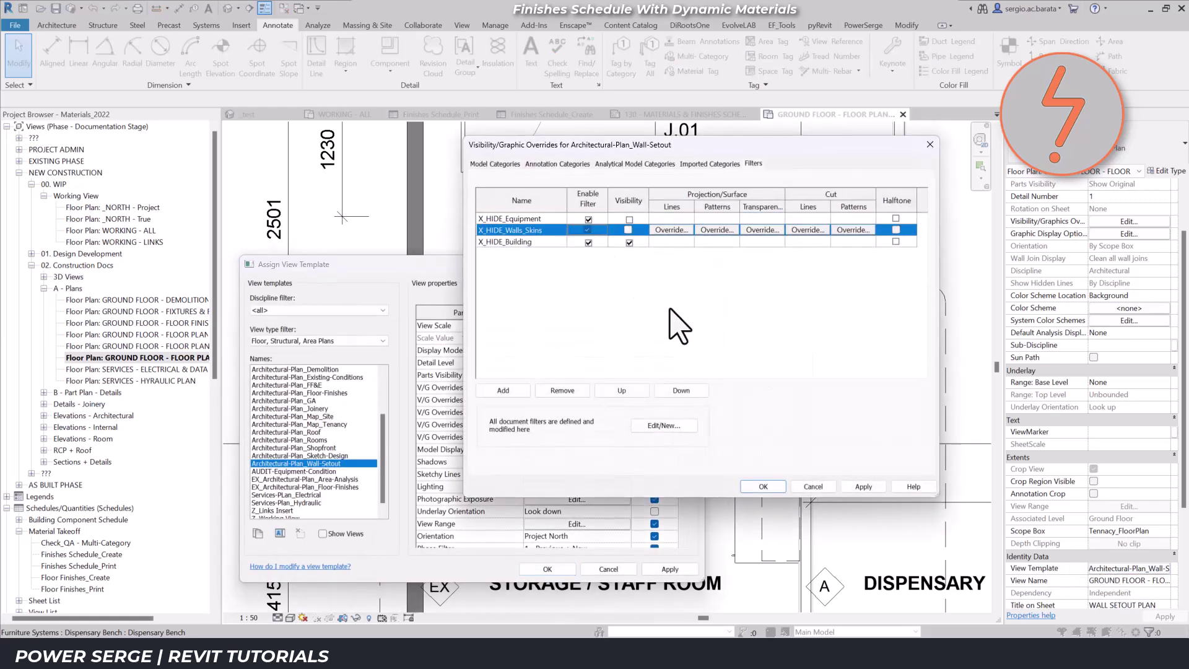
{"action": "left_click", "coordinate": [864, 486]}
{"action": "left_click", "coordinate": [771, 486]}
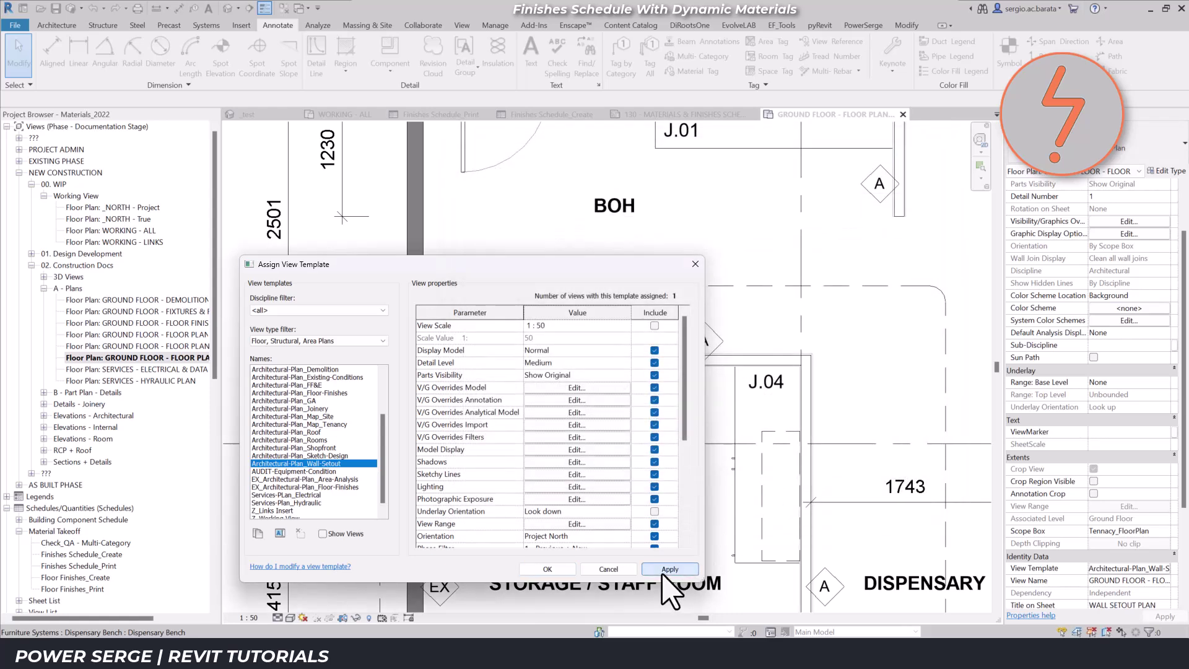
{"action": "left_click", "coordinate": [548, 569]}
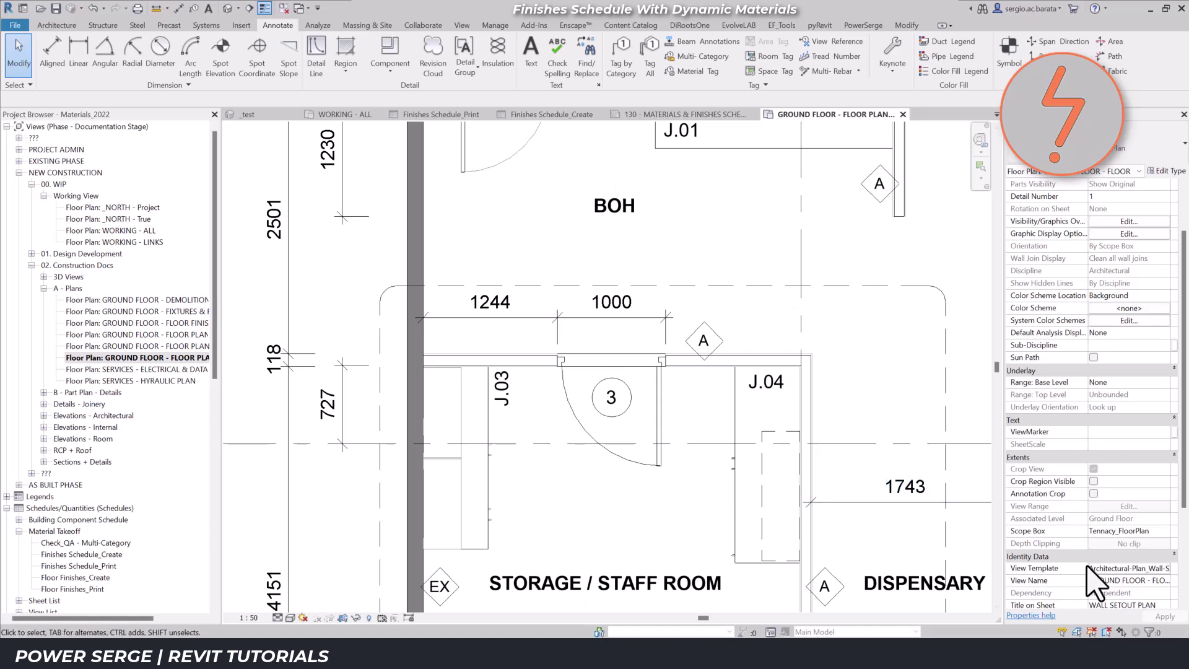
Edit the X_HIDE_Walls_Skins filter definition, showing only its used categories
{"action": "left_click", "coordinate": [1112, 569]}
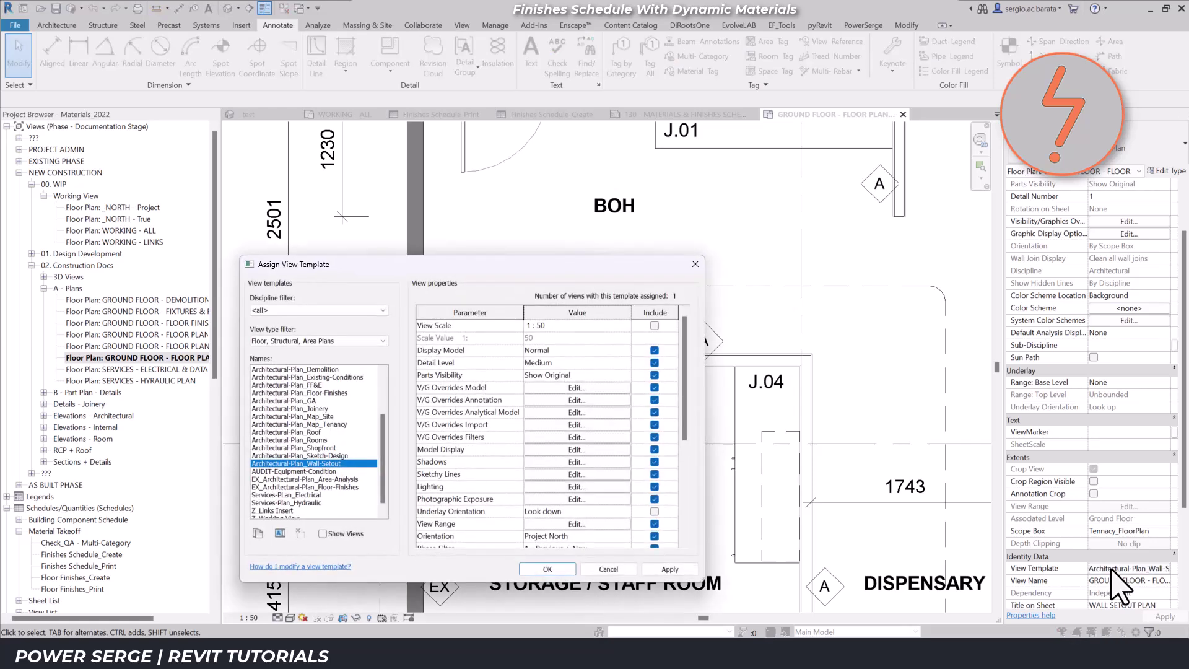
{"action": "left_click", "coordinate": [623, 437]}
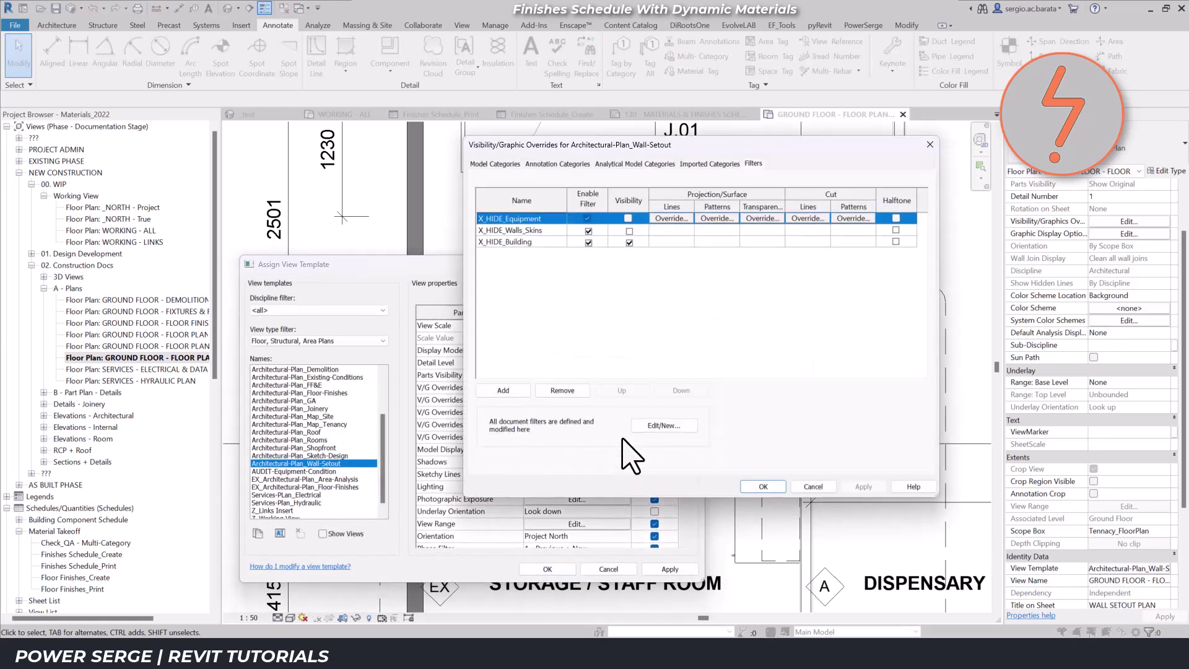
{"action": "left_click", "coordinate": [544, 231]}
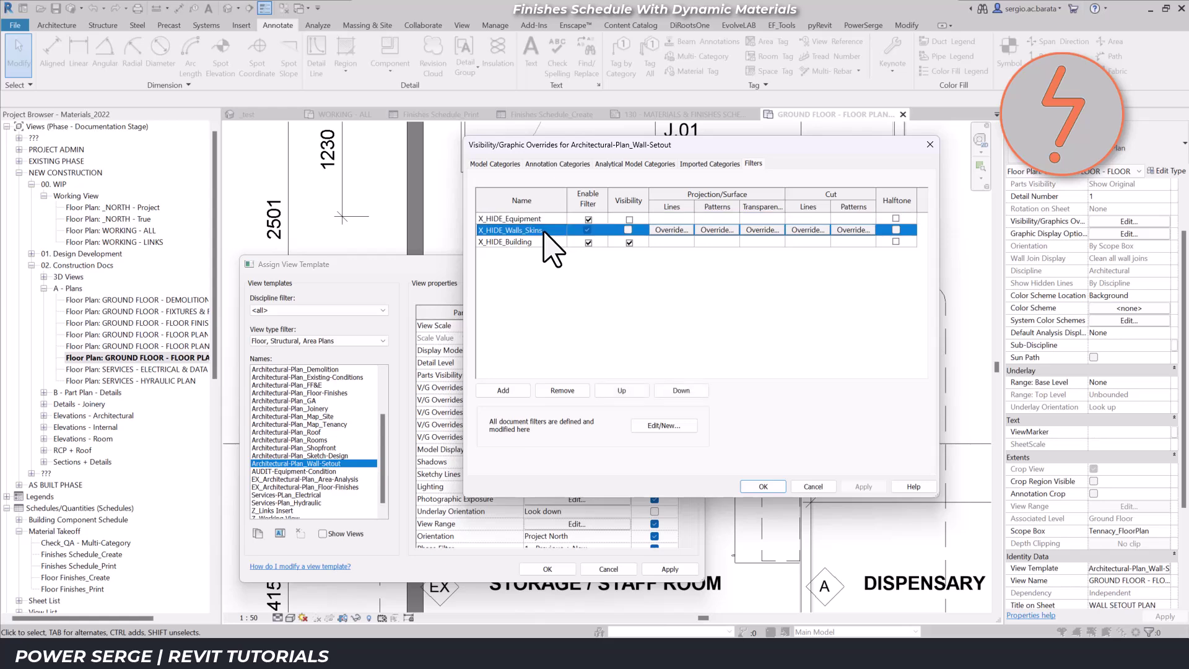
{"action": "left_click", "coordinate": [682, 427]}
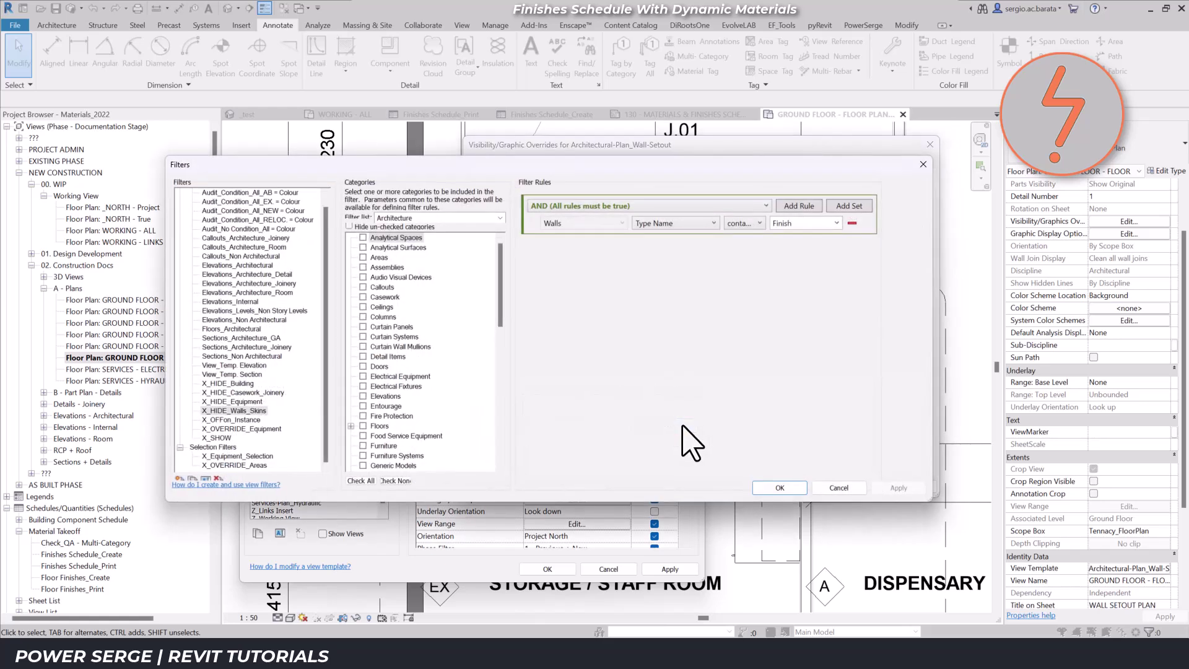
{"action": "left_click", "coordinate": [348, 227]}
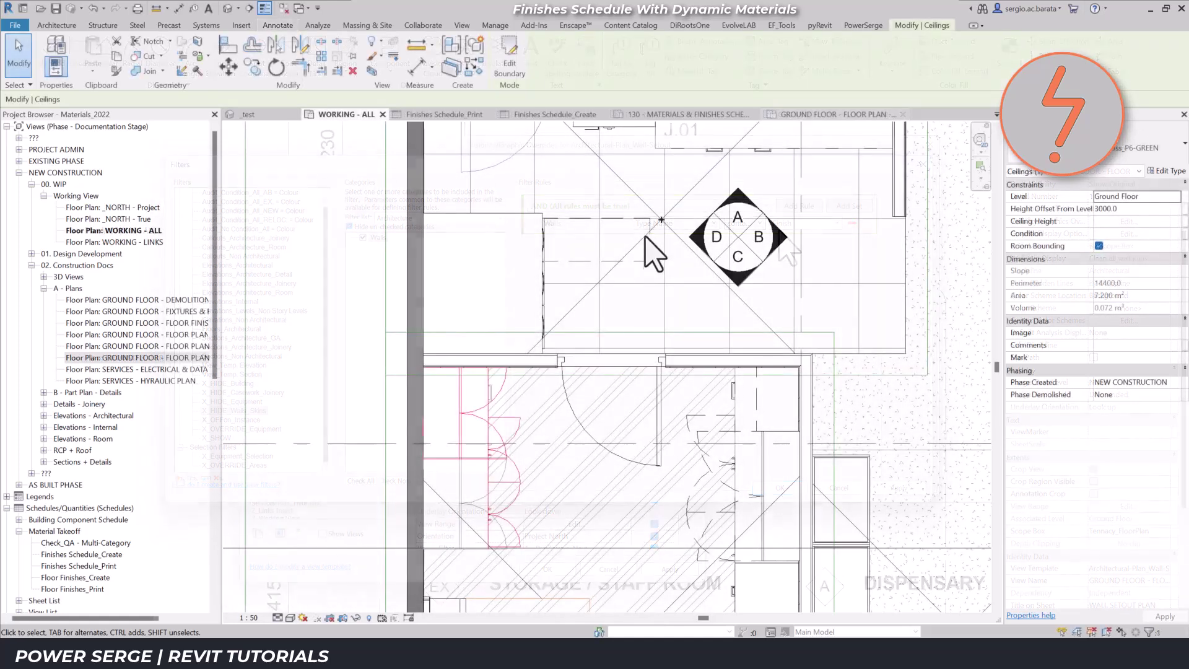
In Finishes Schedule_Create, confirm the Material: Image field and browse images for the first row
{"action": "left_click", "coordinate": [657, 117]}
{"action": "left_click", "coordinate": [567, 186]}
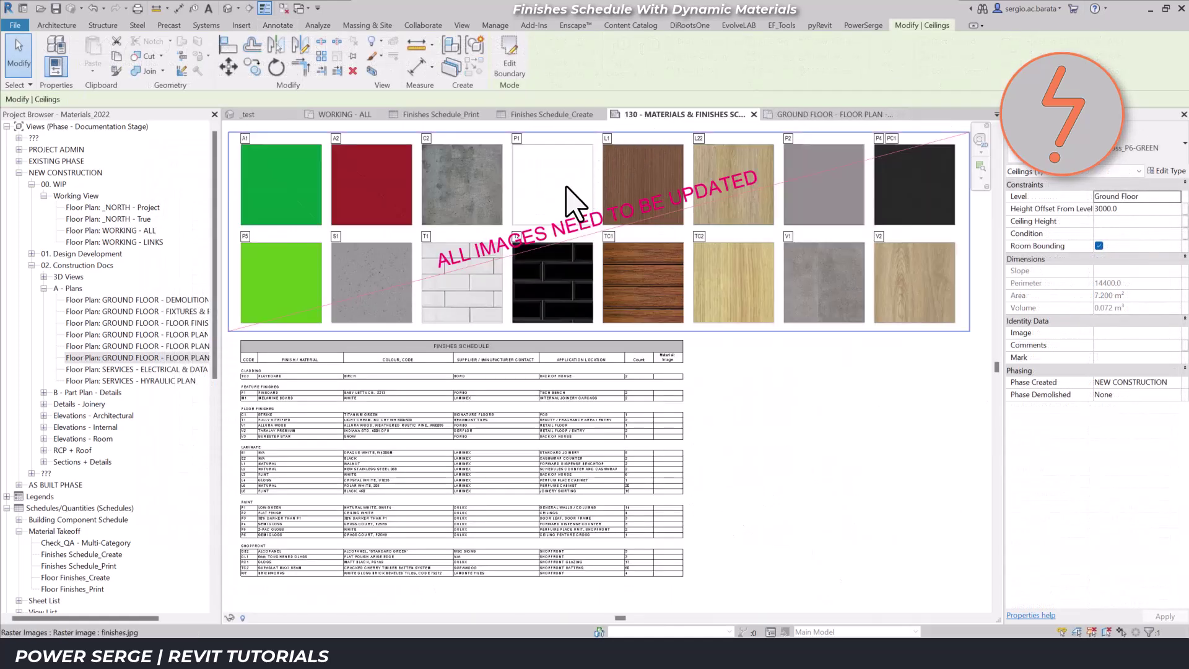
{"action": "left_click", "coordinate": [565, 116]}
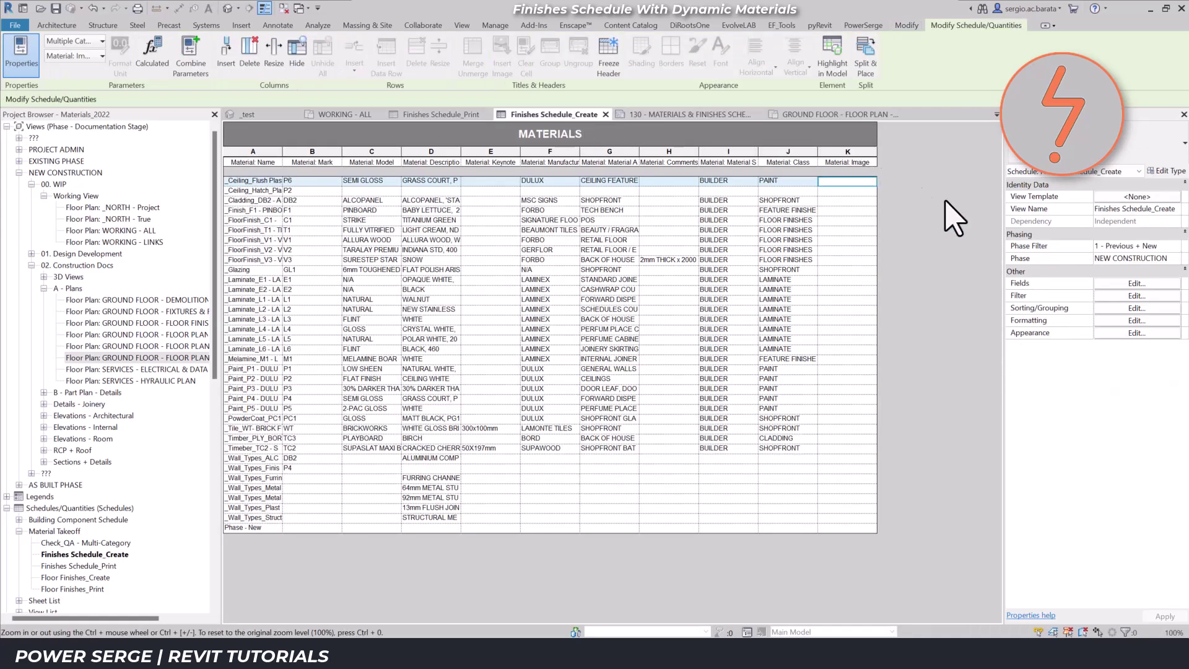
{"action": "left_click", "coordinate": [1115, 284]}
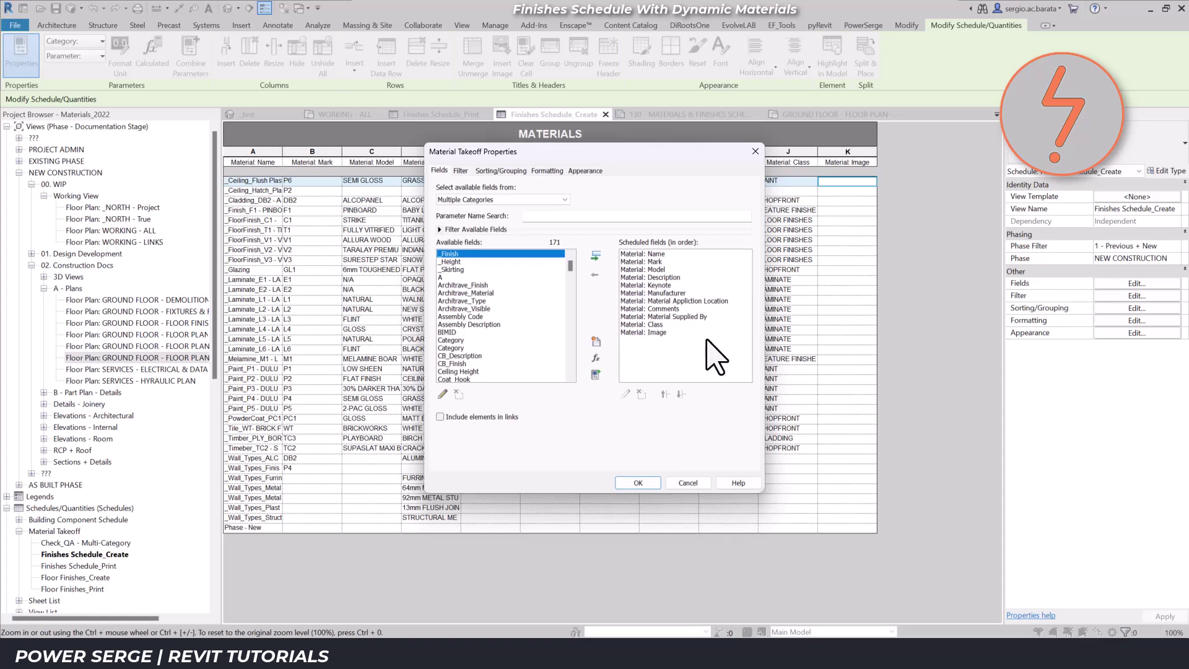
{"action": "left_click", "coordinate": [644, 483]}
{"action": "left_click", "coordinate": [872, 183]}
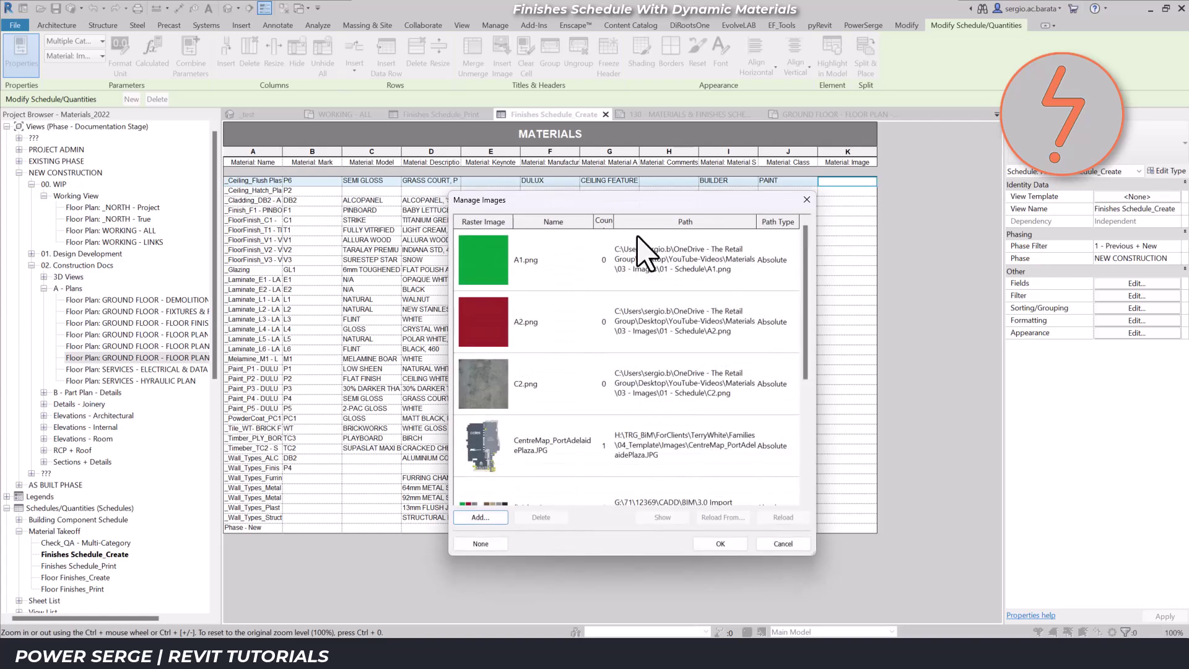
Assign A1.png to the ceiling row, A2.png to cladding, C2.png to Laminate_E1, then return to sheet 130
{"action": "left_click", "coordinate": [531, 263]}
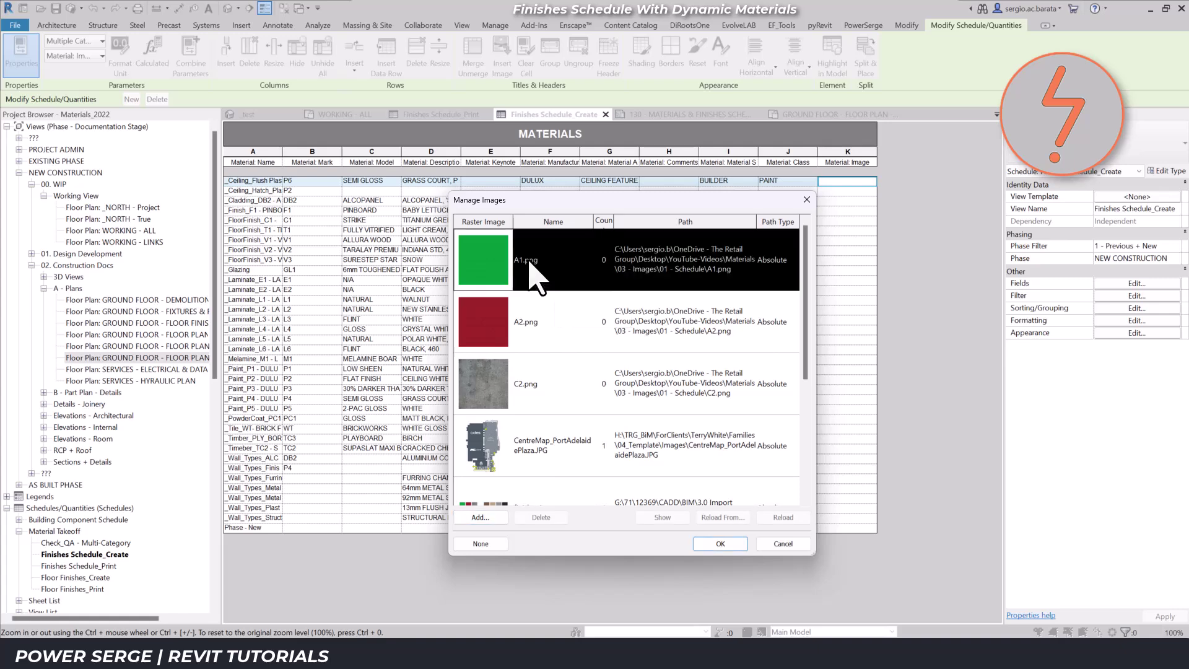
{"action": "left_click", "coordinate": [721, 544]}
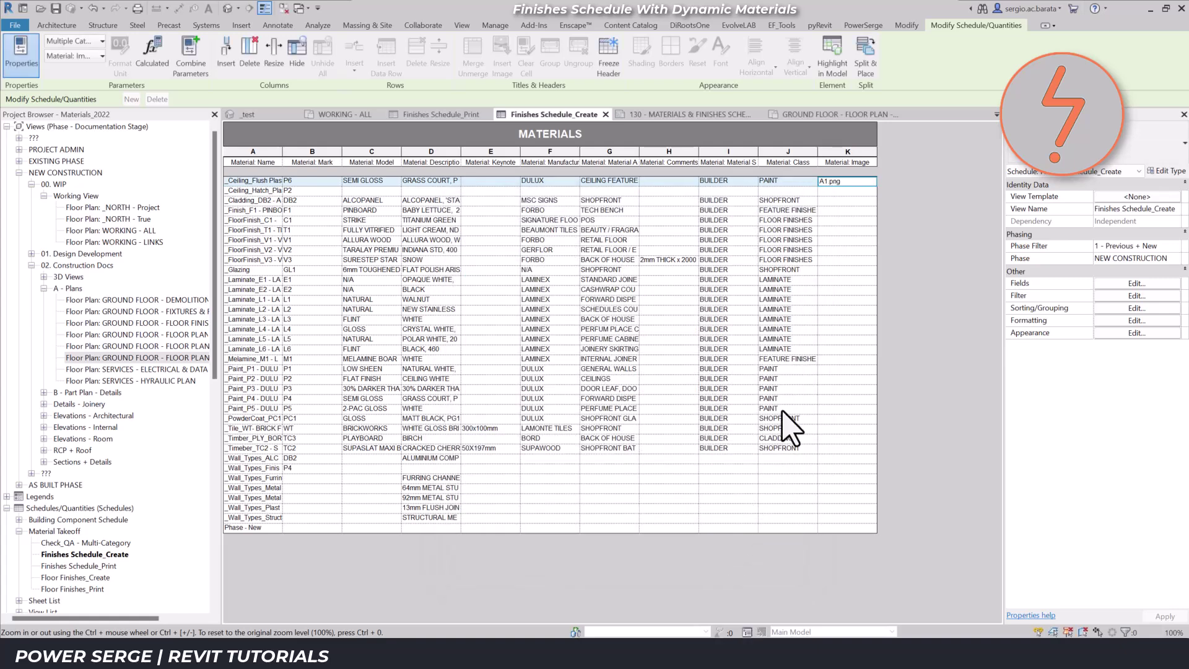
{"action": "left_click", "coordinate": [868, 202]}
{"action": "left_click", "coordinate": [872, 202]}
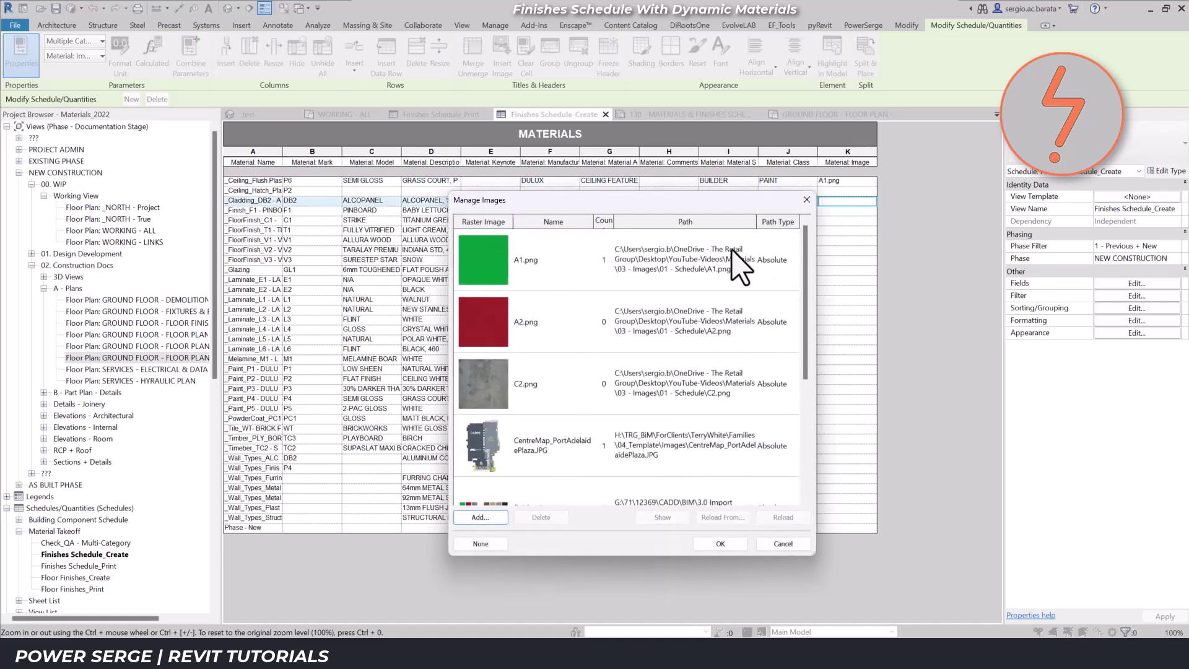
{"action": "left_click", "coordinate": [531, 323]}
{"action": "left_click", "coordinate": [721, 544]}
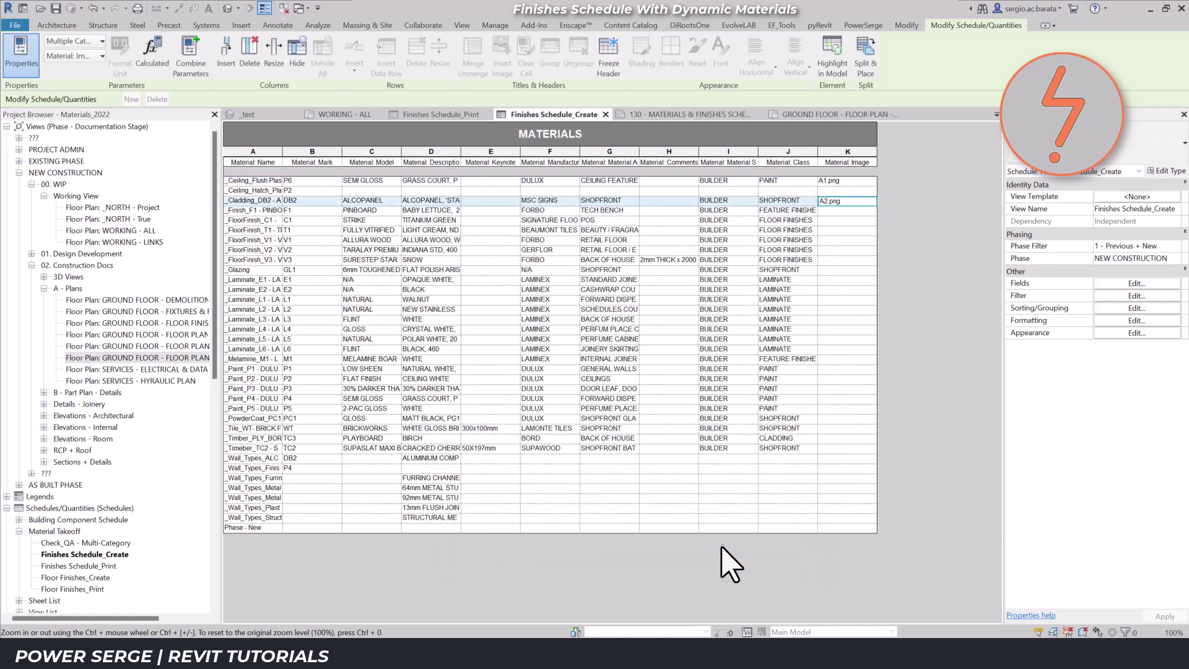
{"action": "left_click", "coordinate": [867, 280]}
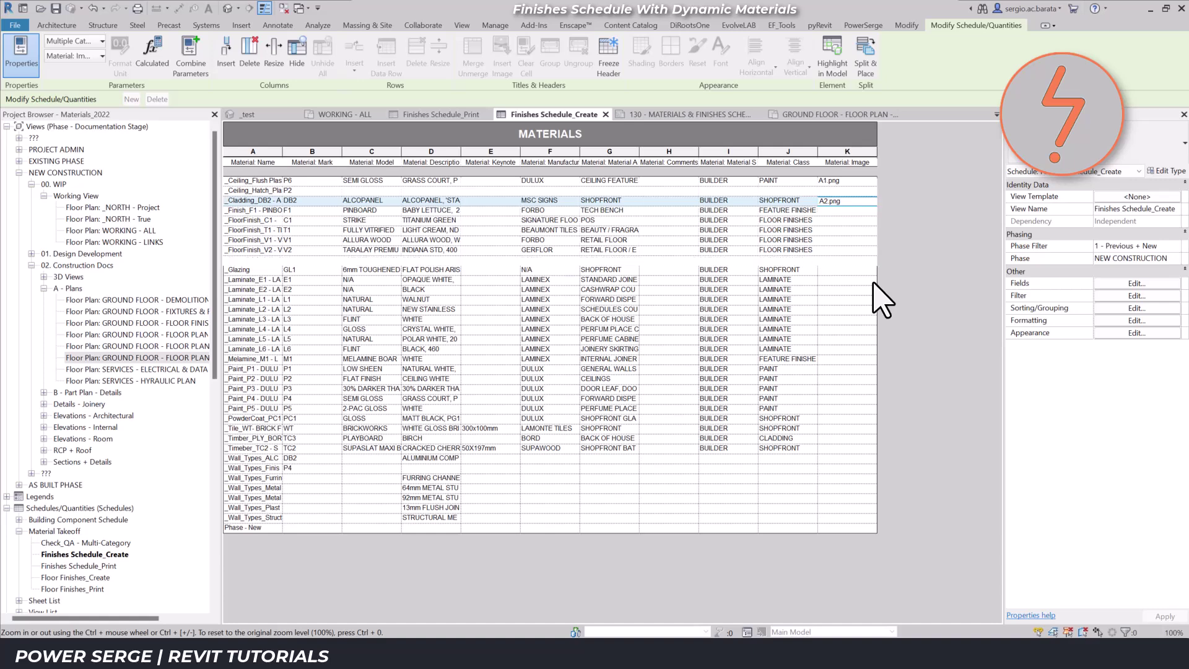
{"action": "left_click", "coordinate": [872, 280]}
{"action": "left_click", "coordinate": [494, 382]}
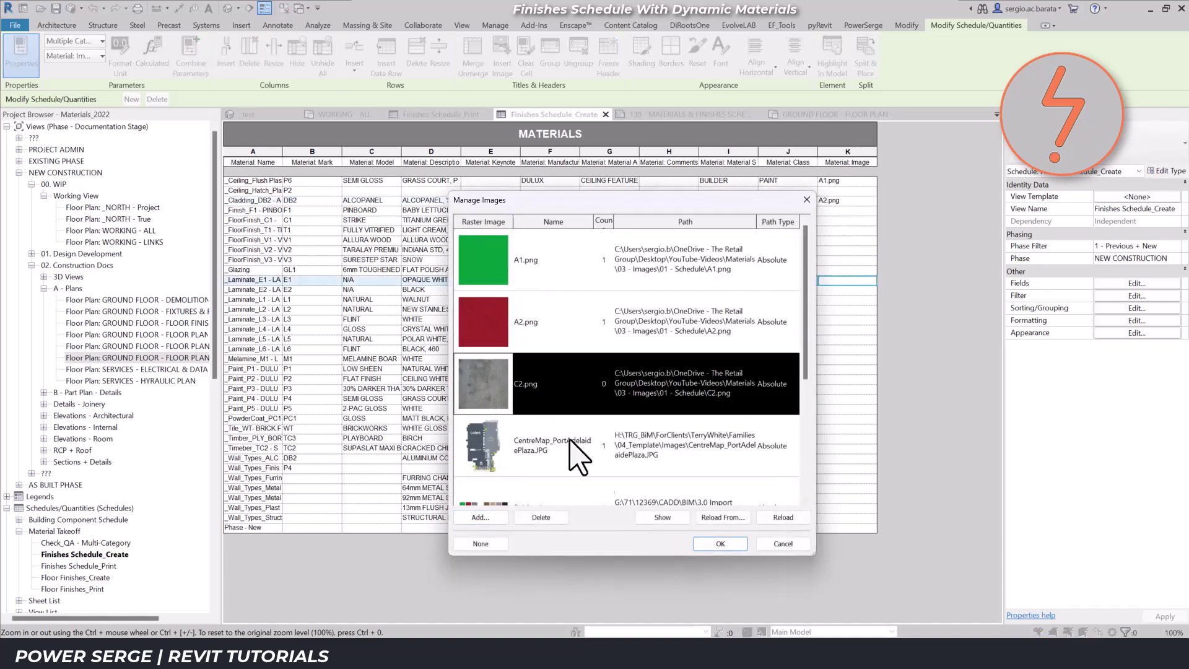
{"action": "left_click", "coordinate": [713, 544]}
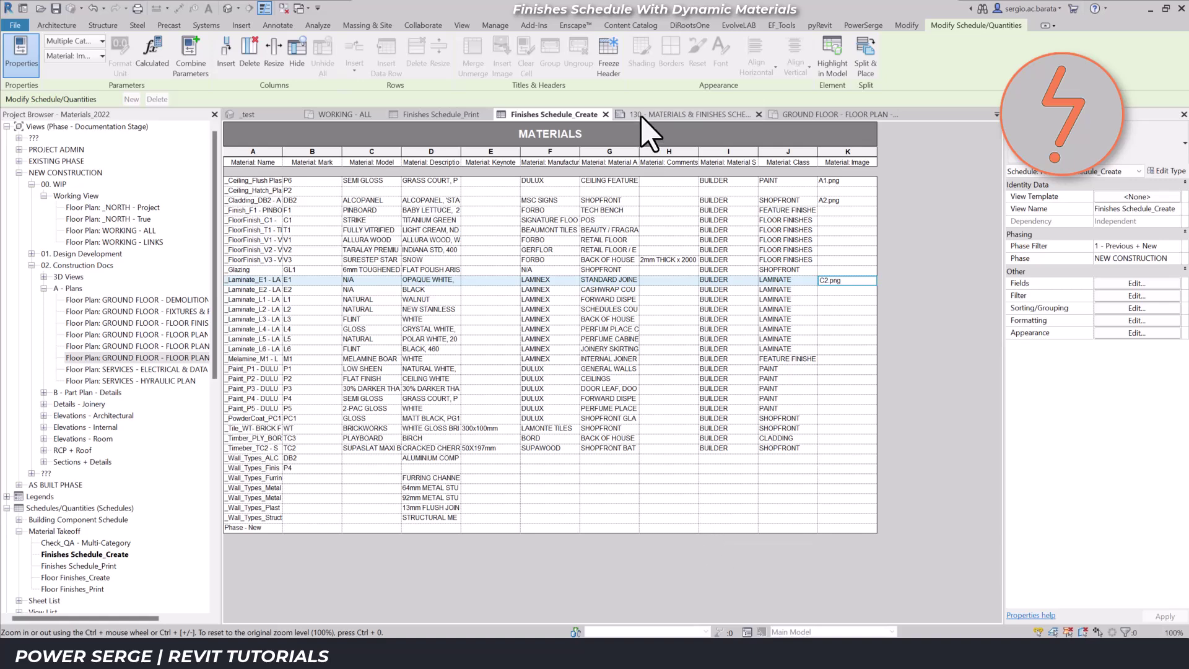
{"action": "left_click", "coordinate": [657, 115]}
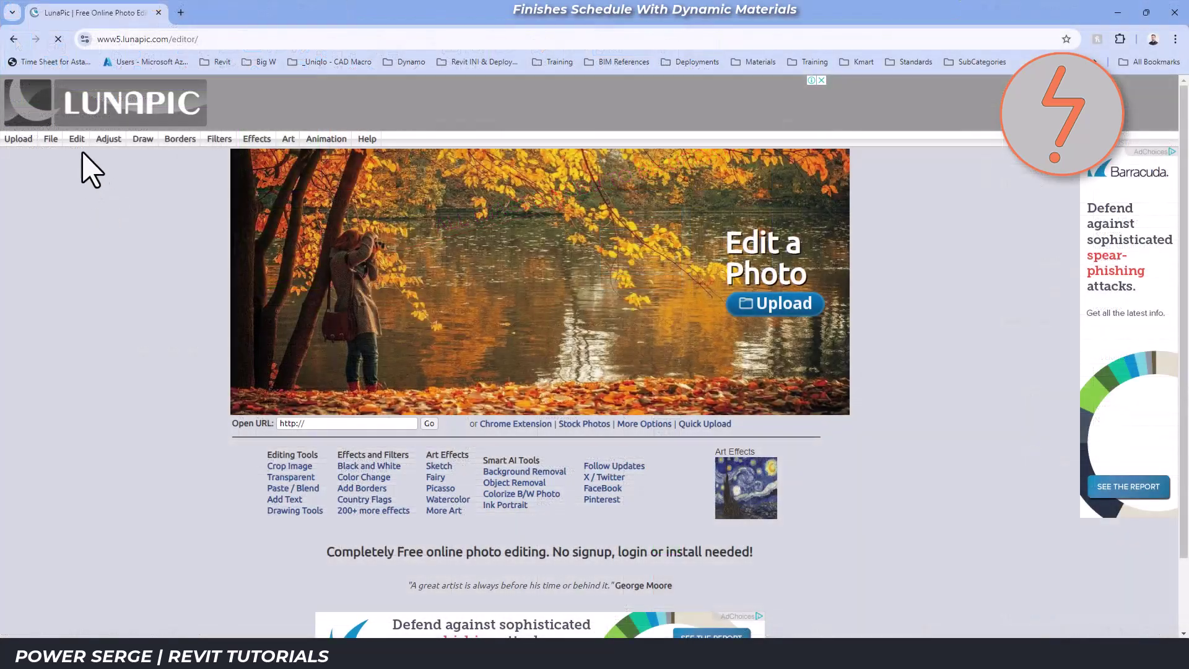
Scale the red swatch image from 393 to 250 pixels wide with Edit > Scale Image
{"action": "mouse_move", "coordinate": [75, 138]}
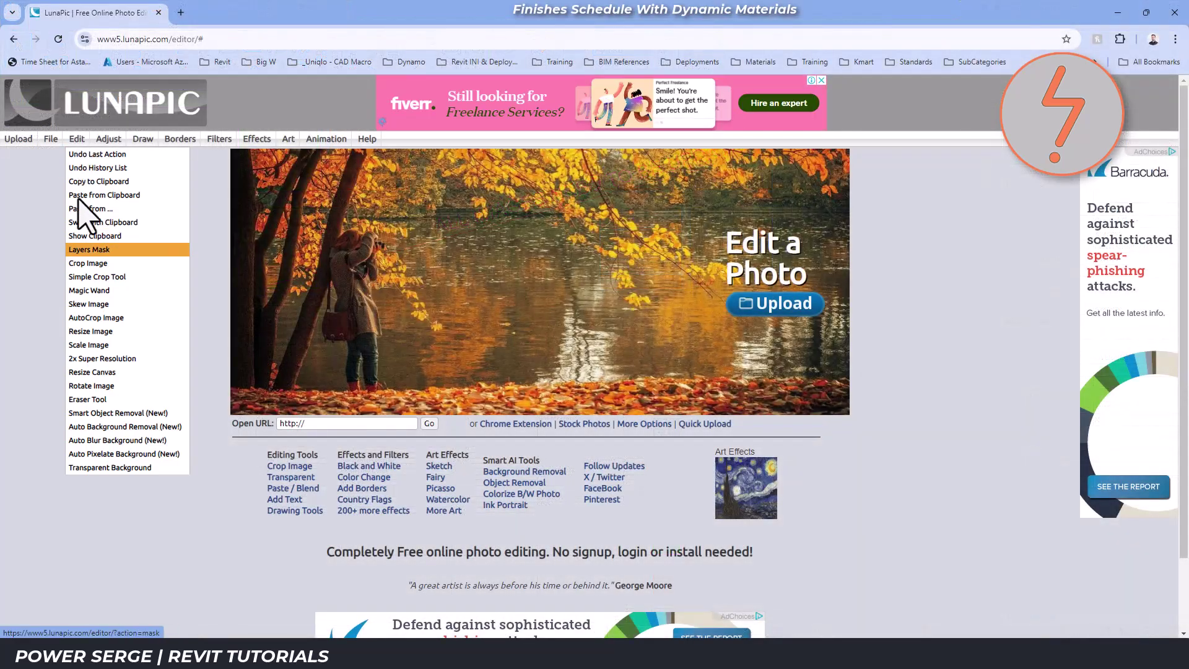
{"action": "left_click", "coordinate": [87, 345]}
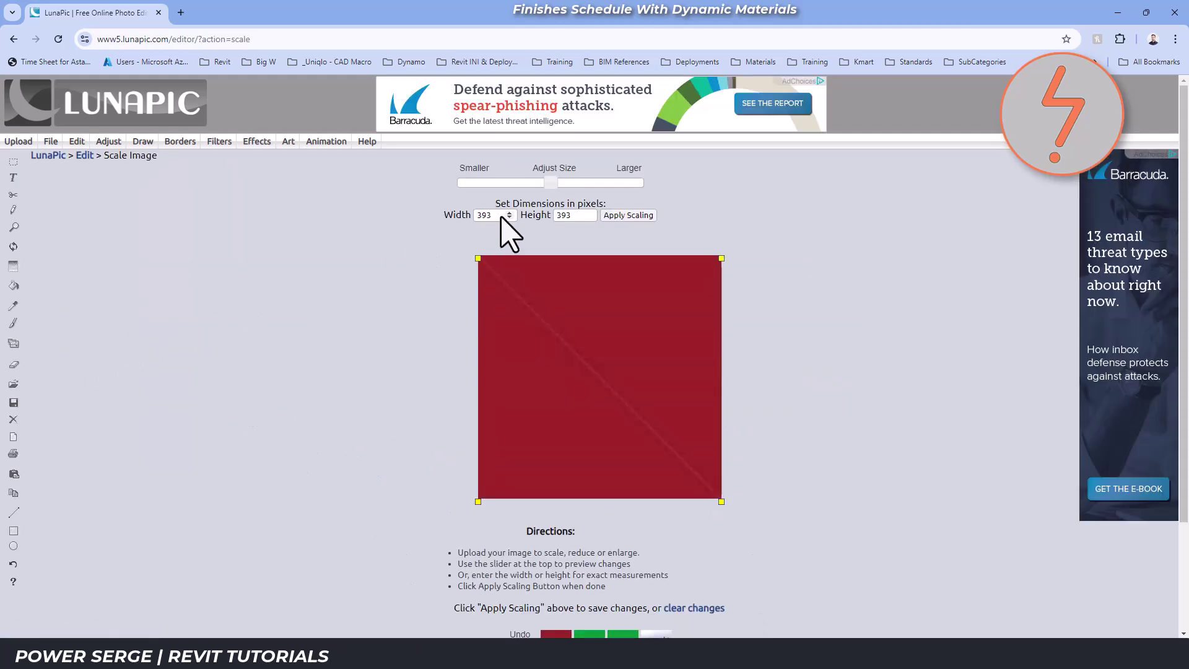
{"action": "double_click", "coordinate": [477, 215]}
{"action": "type", "text": "250"}
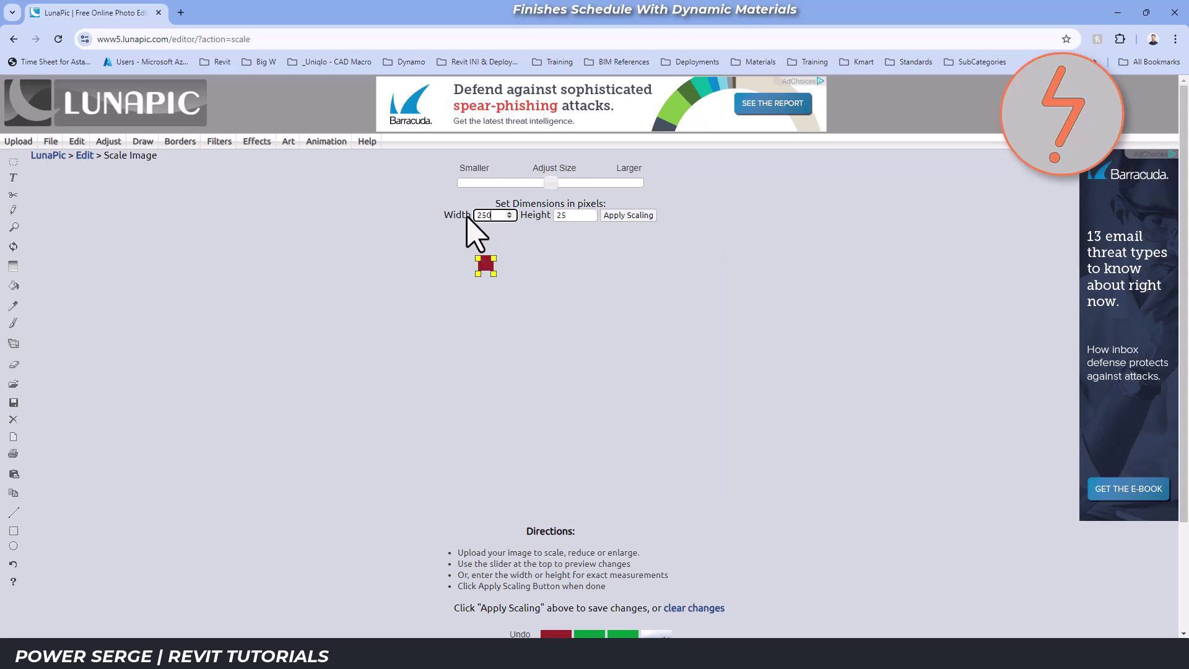
{"action": "left_click", "coordinate": [632, 216]}
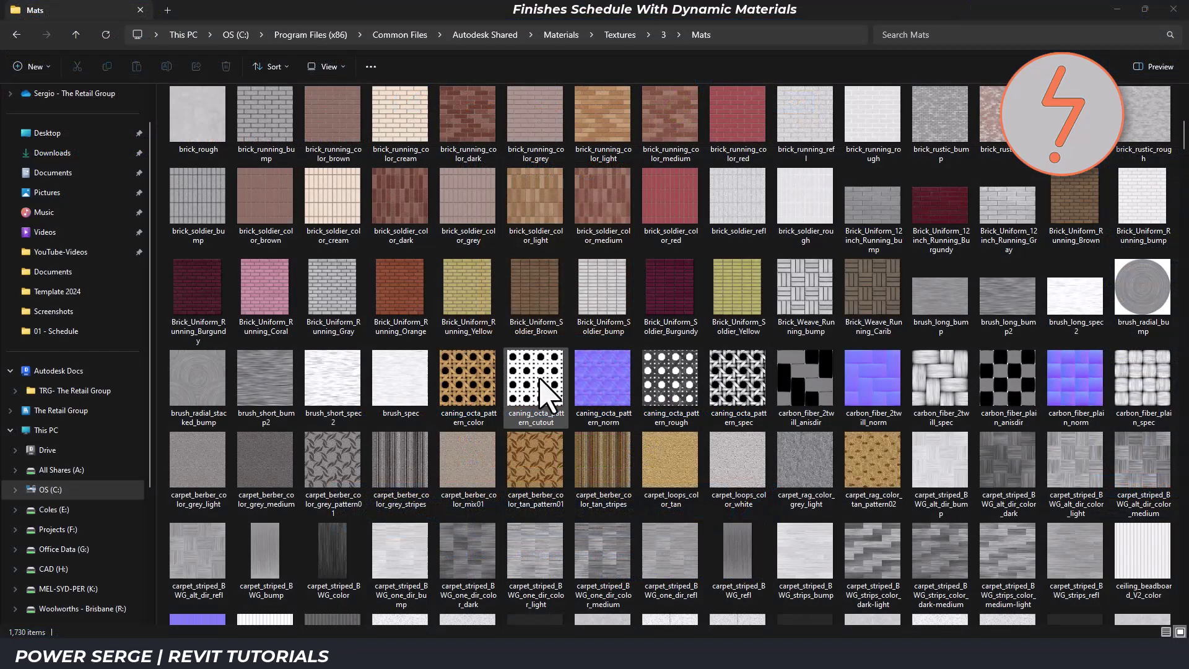
Search the Mats texture folder for 'Medium Blue'
{"action": "scroll", "coordinate": [545, 393], "scroll_direction": "up", "scroll_amount": 5}
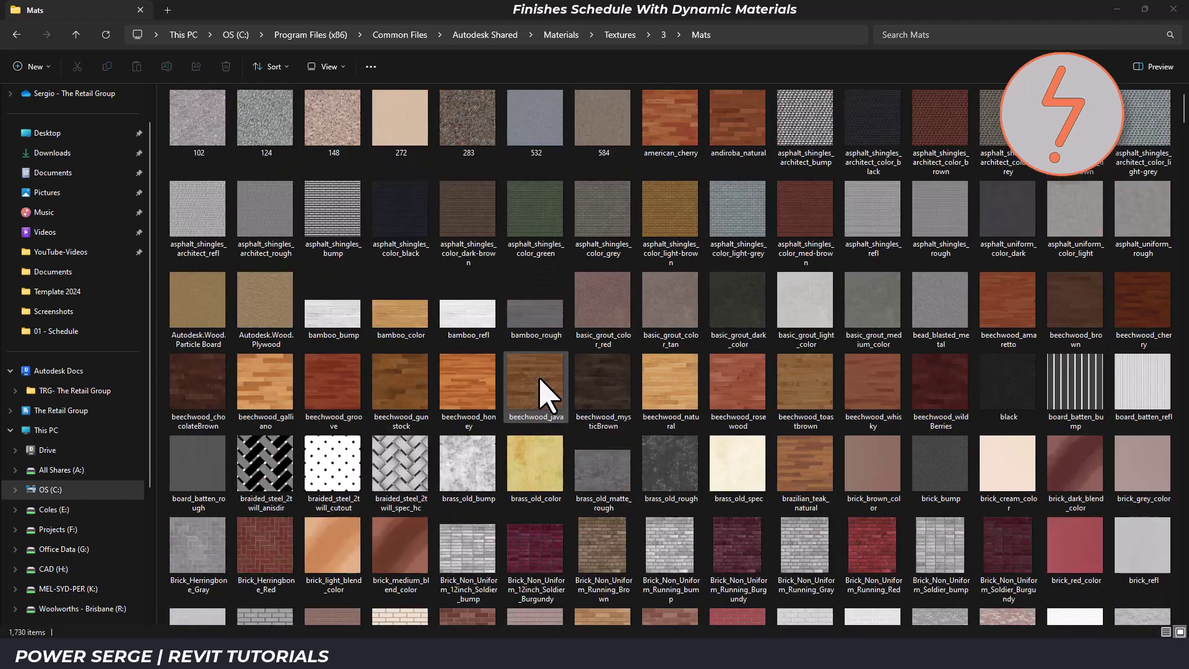
{"action": "scroll", "coordinate": [545, 393], "scroll_direction": "down", "scroll_amount": 15}
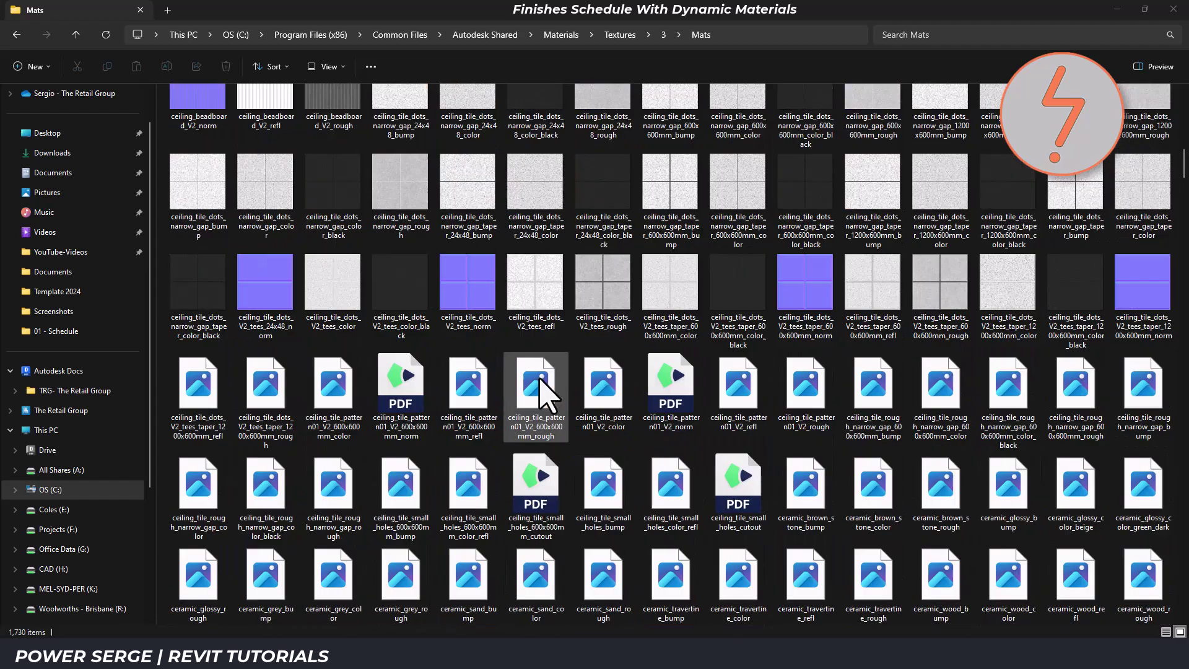
{"action": "scroll", "coordinate": [542, 388], "scroll_direction": "down", "scroll_amount": 10}
{"action": "type", "text": "Medium Blu"}
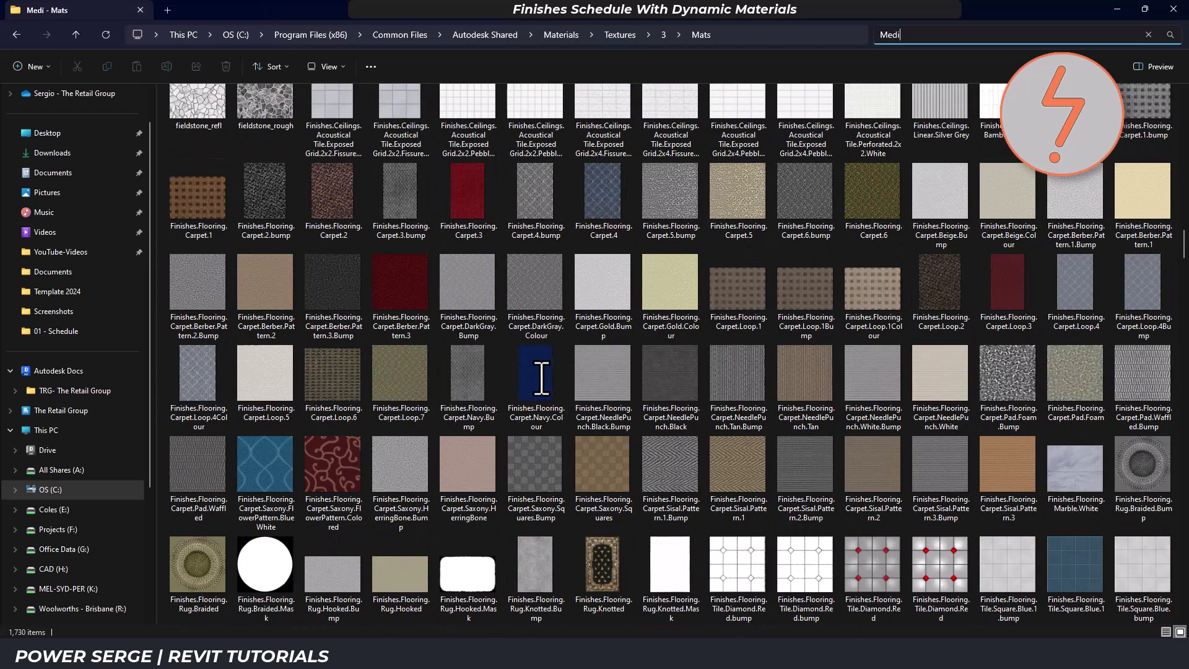
{"action": "type", "text": "e"}
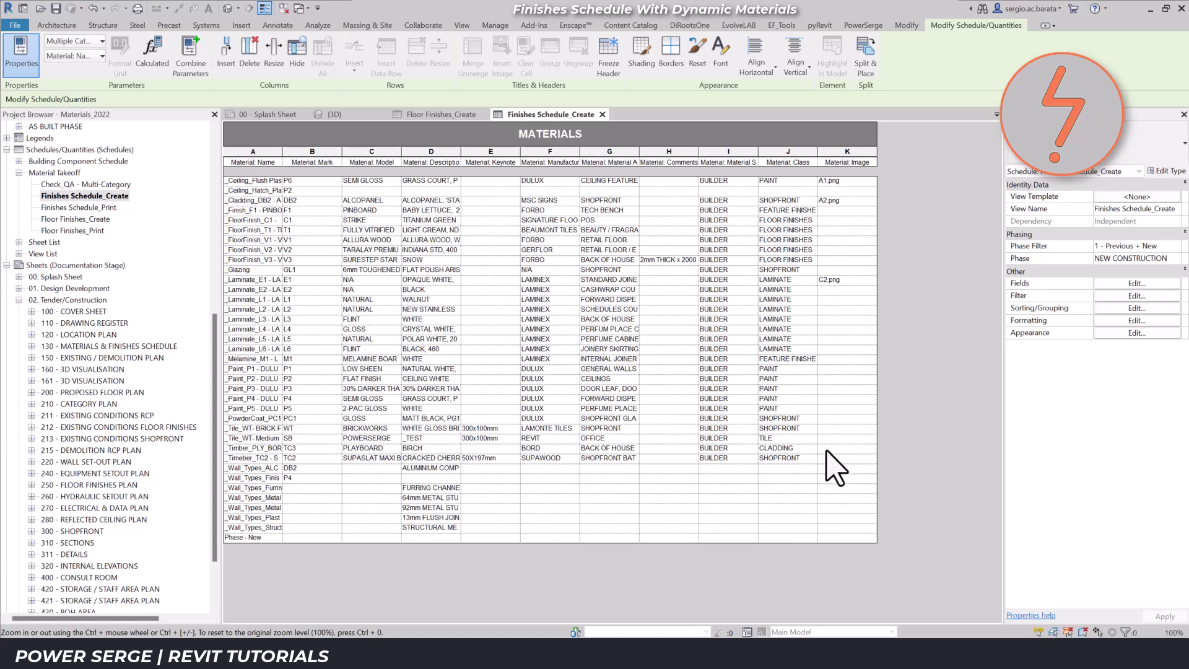
Set Finishes.Flooring.Tile.Square.Blue.1.jpg as the _Tile_WT- Medium row's material image
{"action": "left_click", "coordinate": [867, 440]}
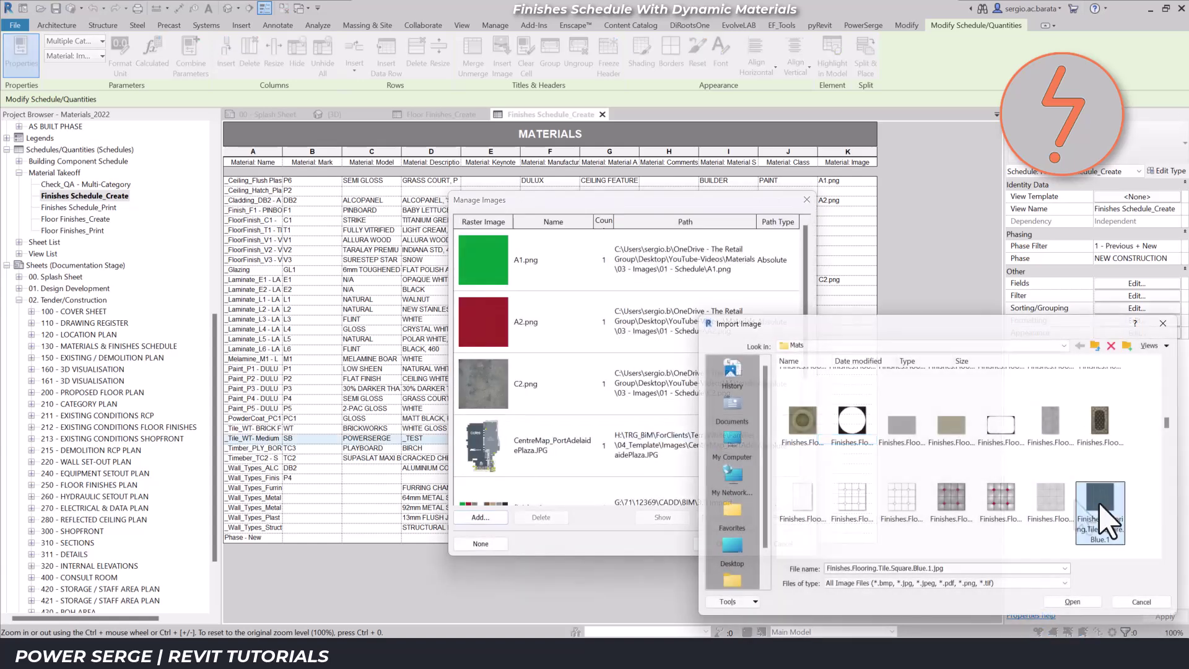
{"action": "left_click", "coordinate": [1101, 515]}
{"action": "left_click", "coordinate": [1091, 602]}
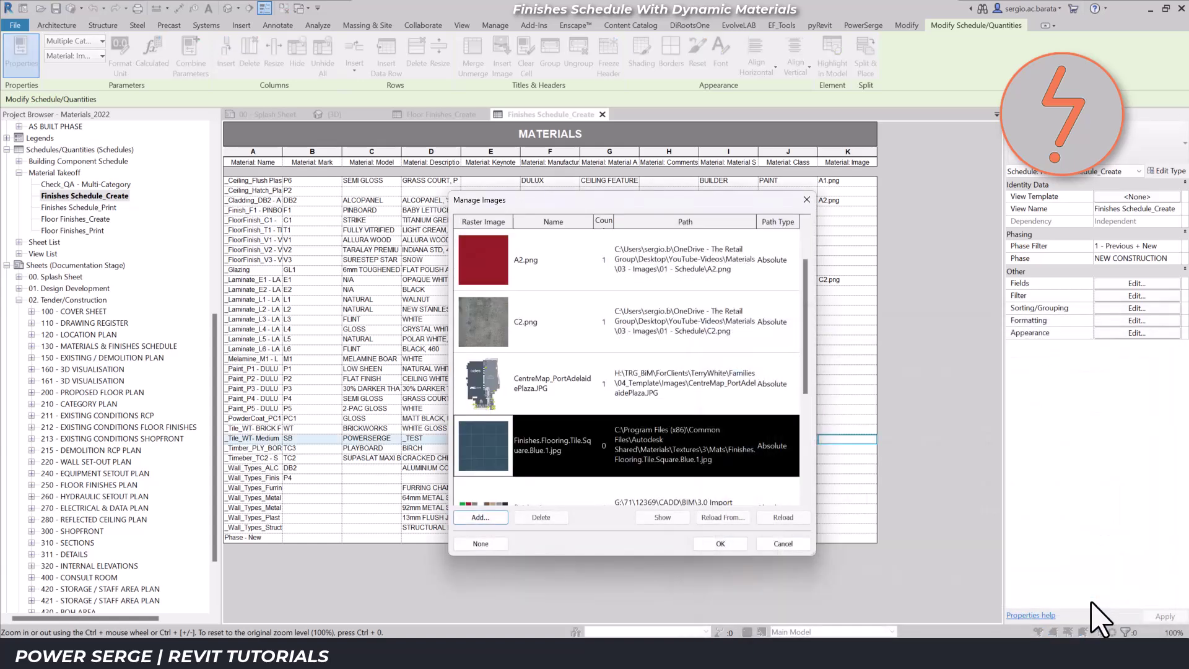
{"action": "left_click", "coordinate": [721, 544]}
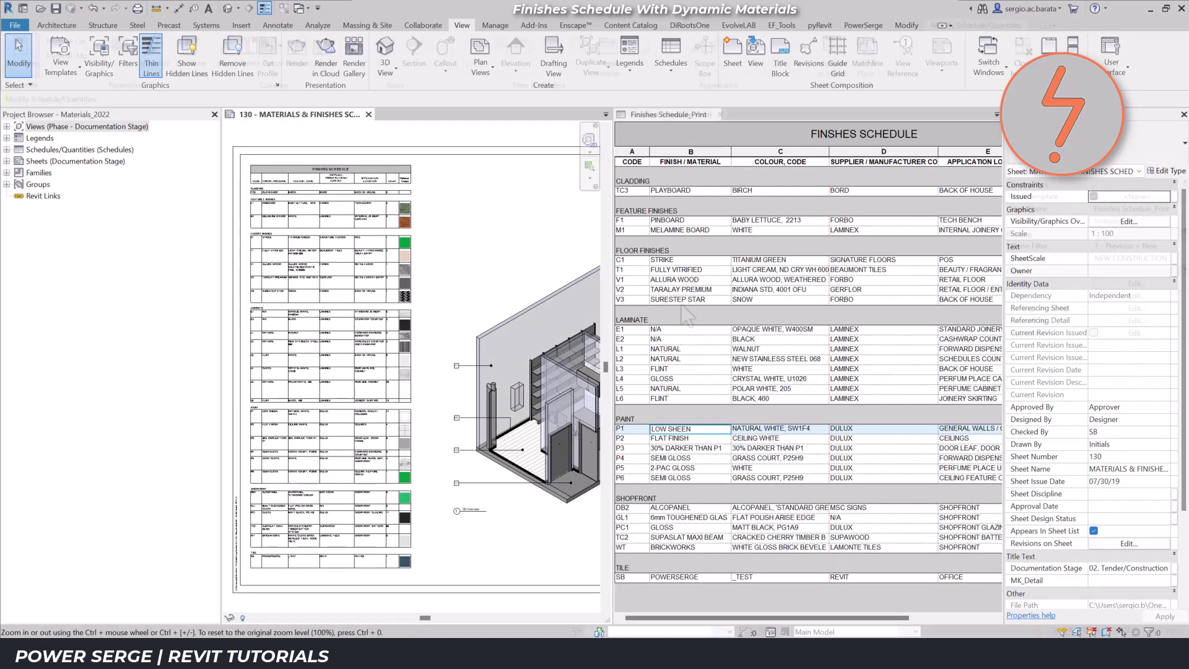
Highlight SURESTEP STAR, ALLURA WOOD and LOW SHEEN rows to locate them in the 3D view
{"action": "left_click", "coordinate": [682, 302]}
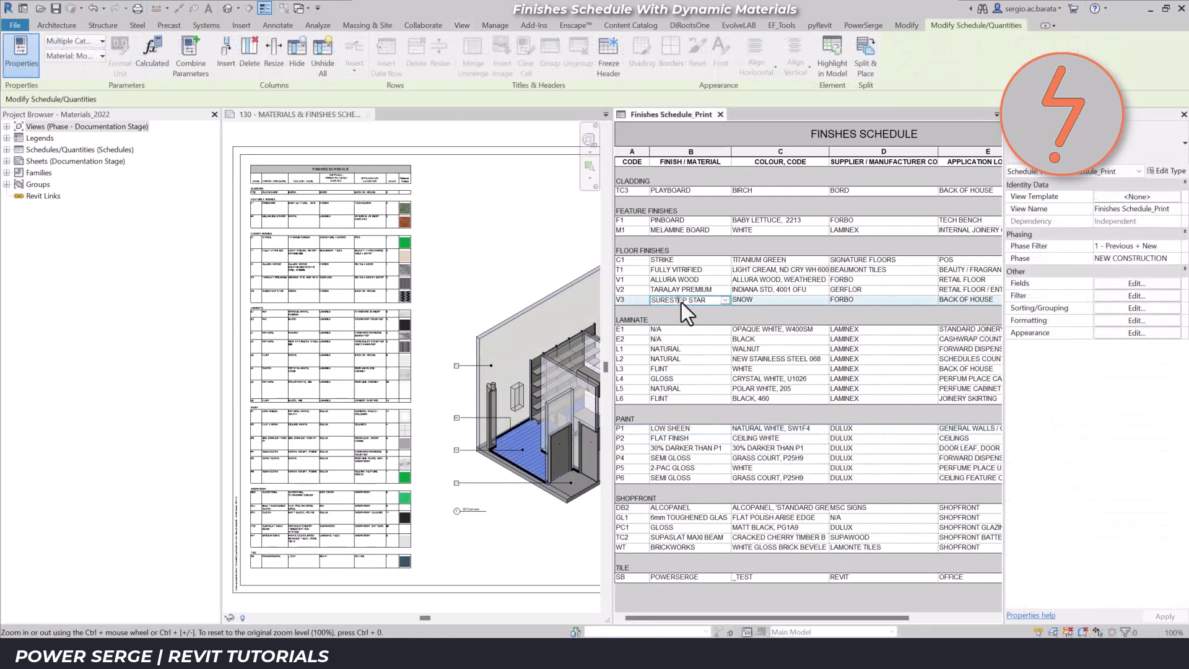
{"action": "left_click", "coordinate": [675, 280]}
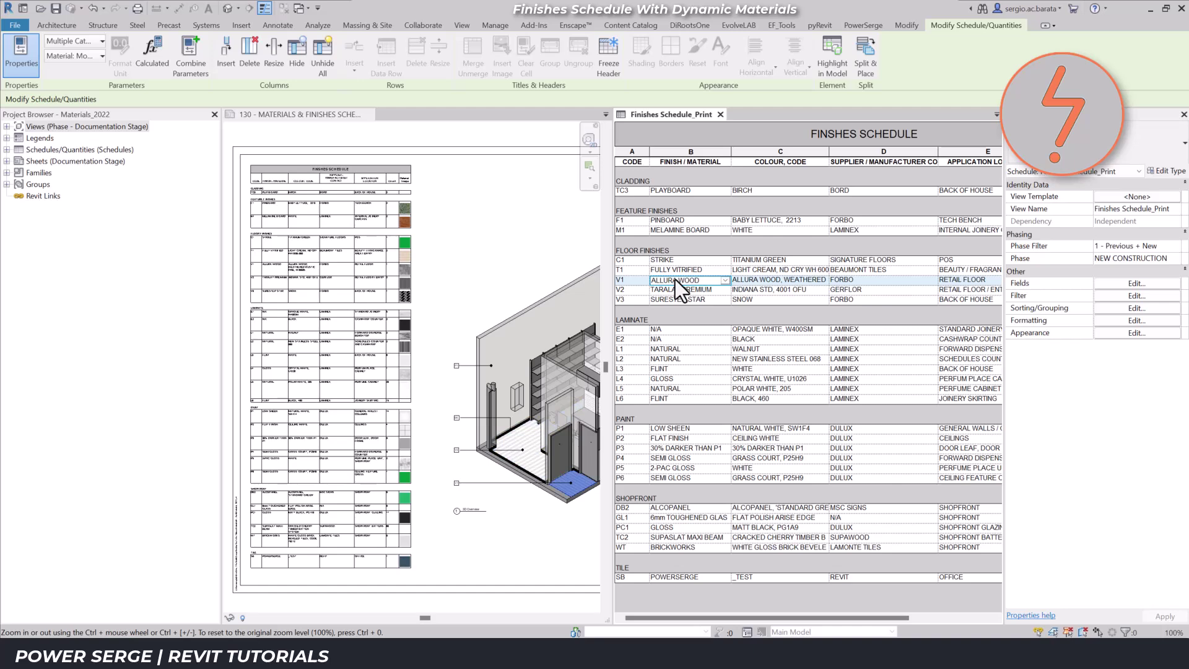
{"action": "left_click", "coordinate": [664, 427]}
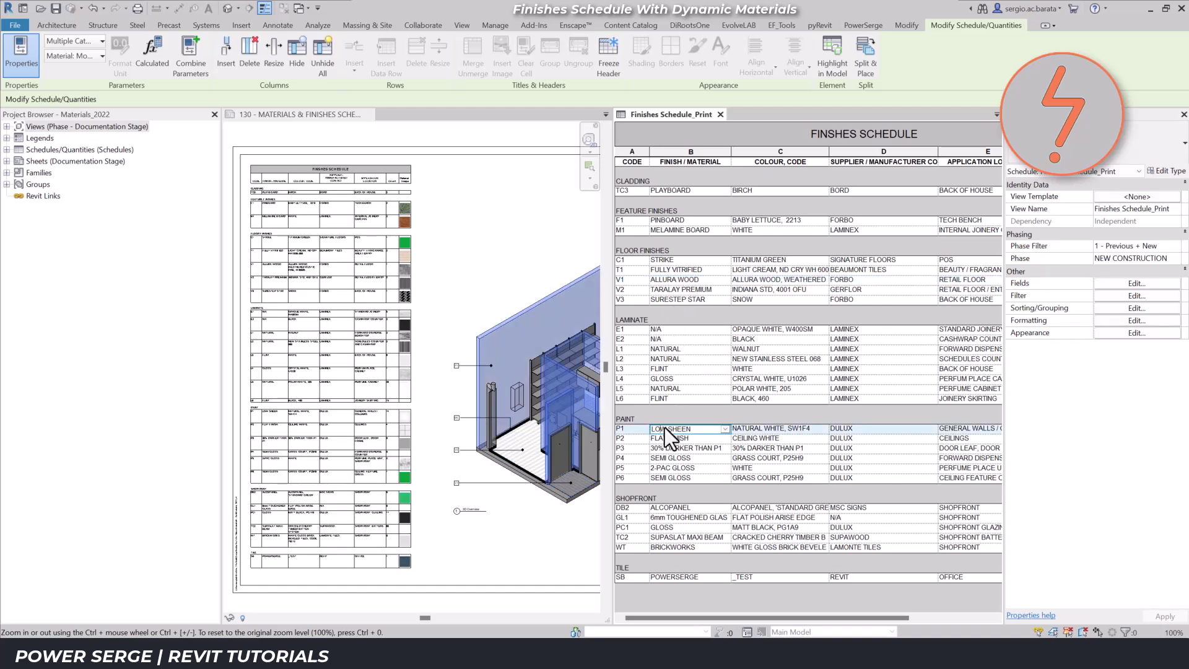